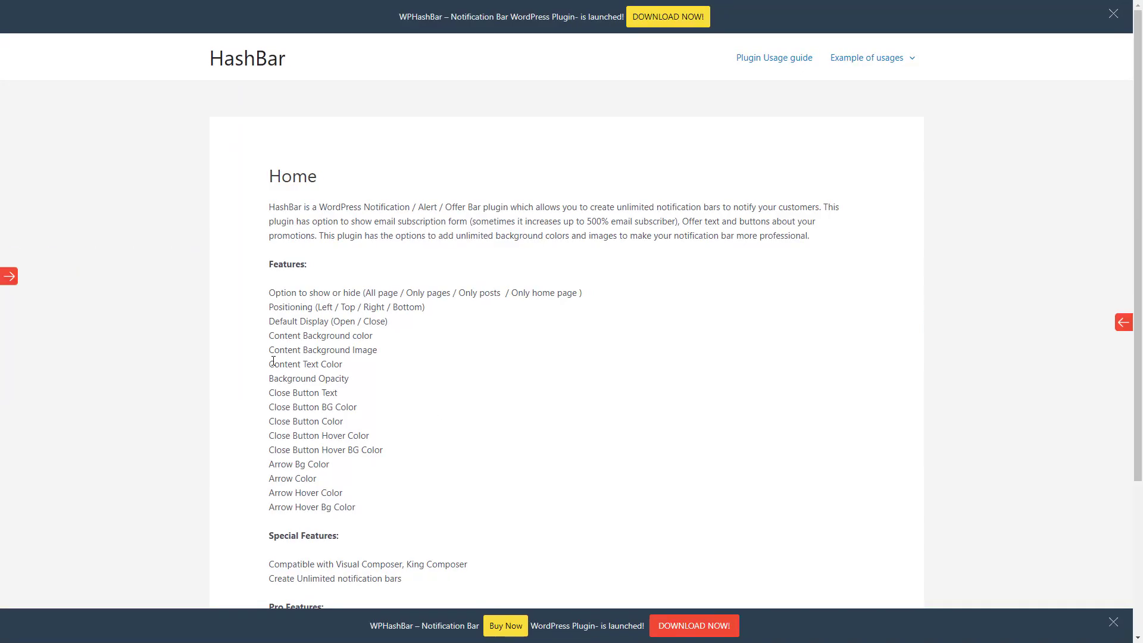
Step: Open and close the demo page's left-wall newsletter notification and its right-wall notification
click(9, 280)
click(93, 329)
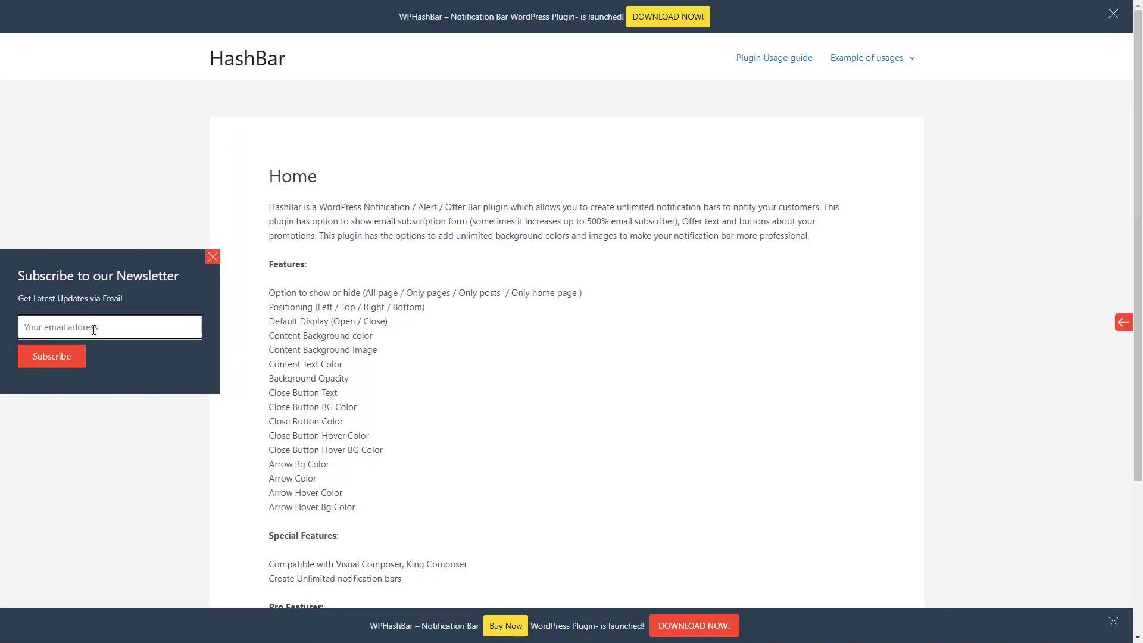
click(212, 258)
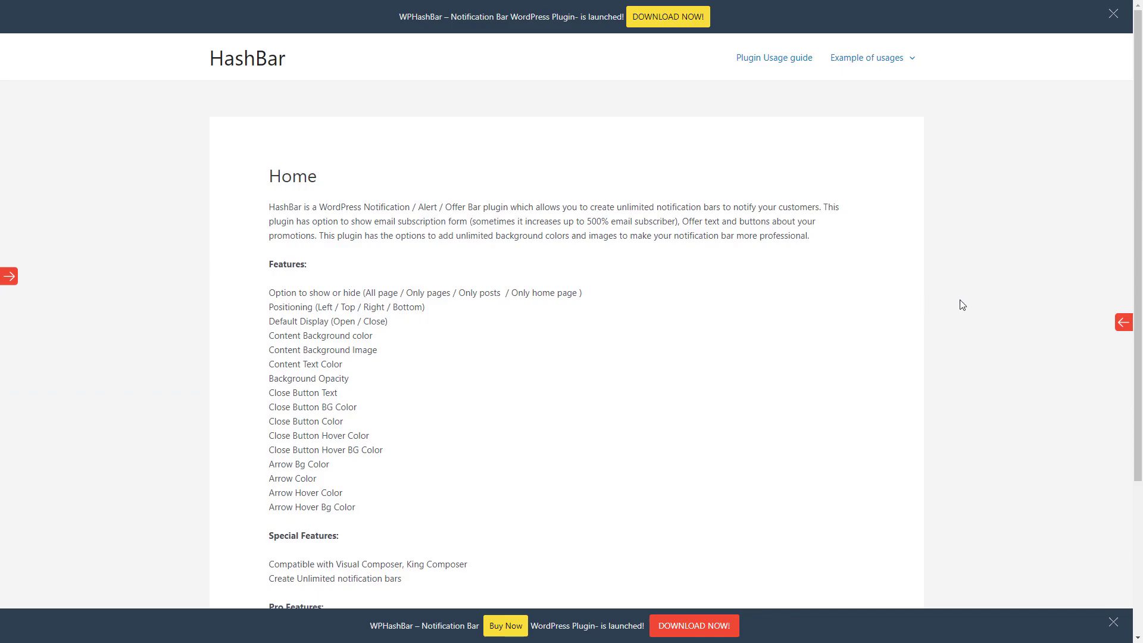
click(1123, 323)
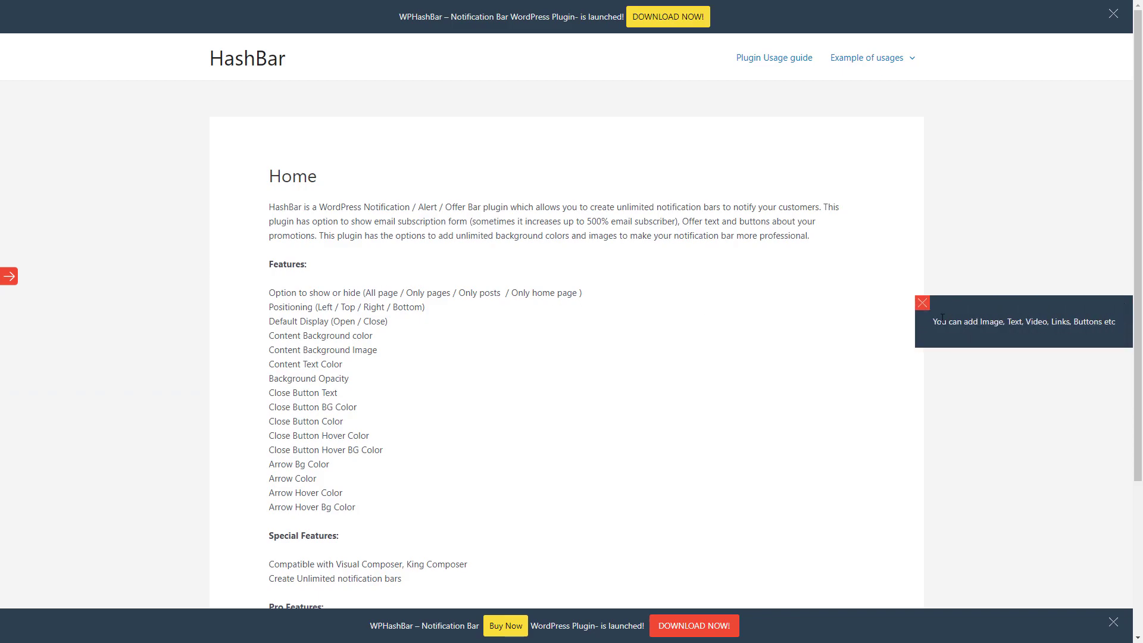
click(922, 303)
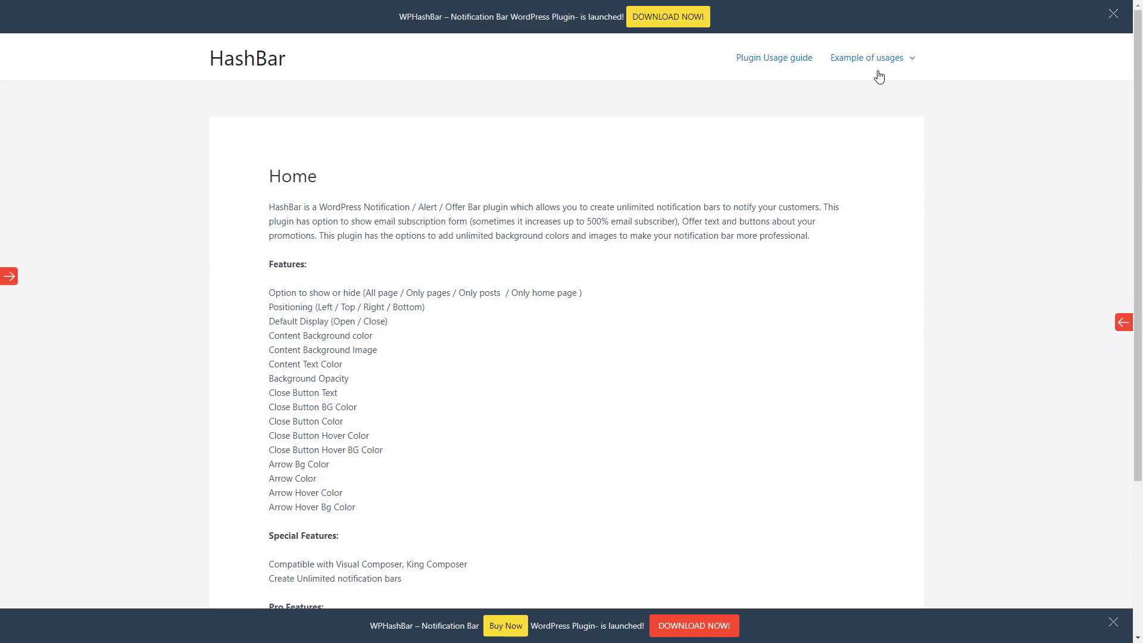
Step: Open the Show/Hide based on Scroll Position example and check how its notification bar behaves along the page
mouse_move(878, 77)
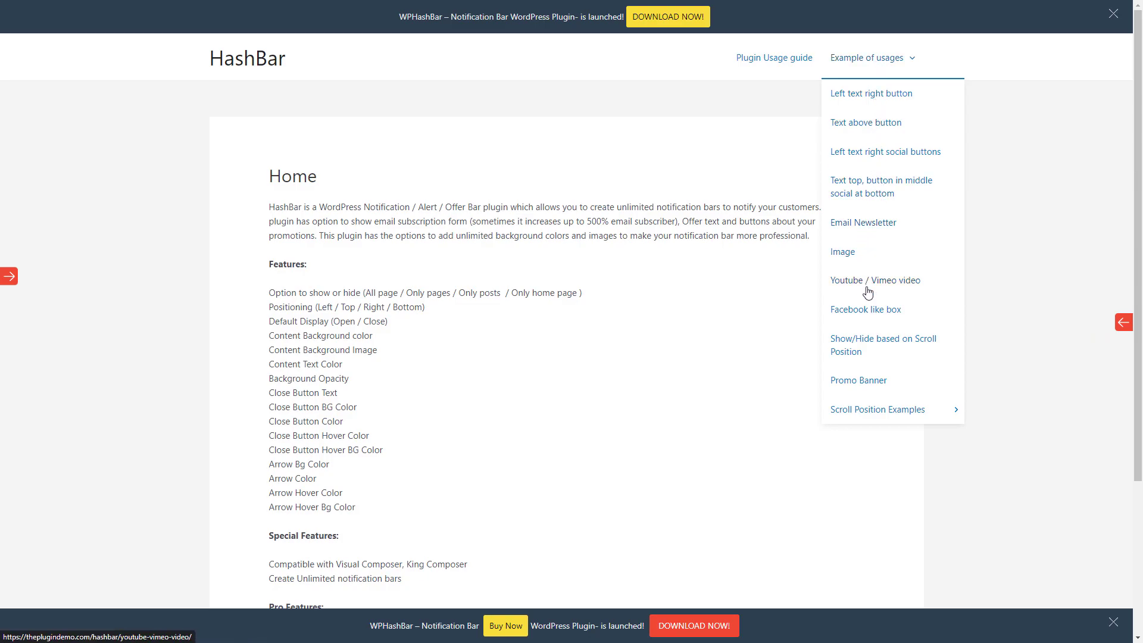
click(867, 343)
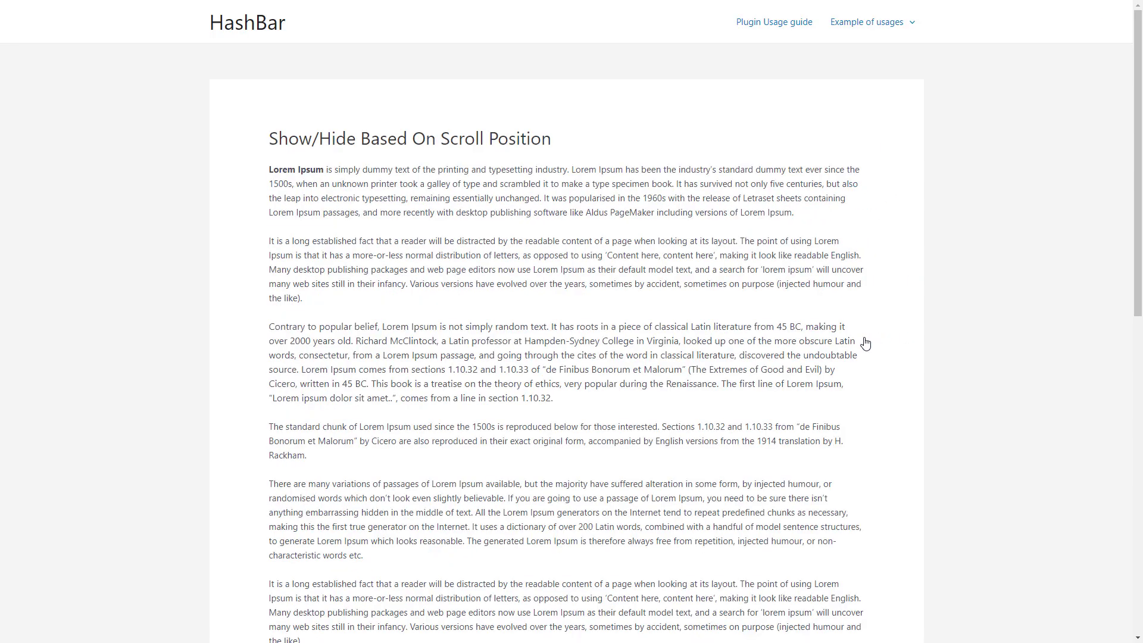
scroll(866, 344, down, 10)
scroll(866, 344, up, 8)
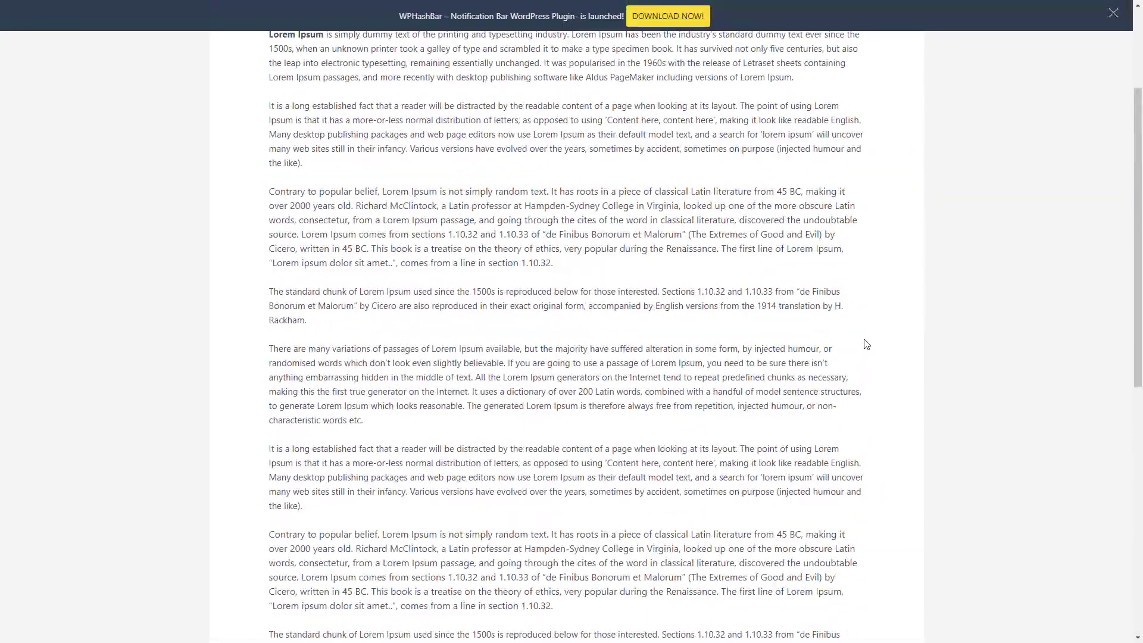
scroll(866, 344, up, 3)
Step: Open the Promo Banner example and examine its banner along the length of the page
mouse_move(872, 22)
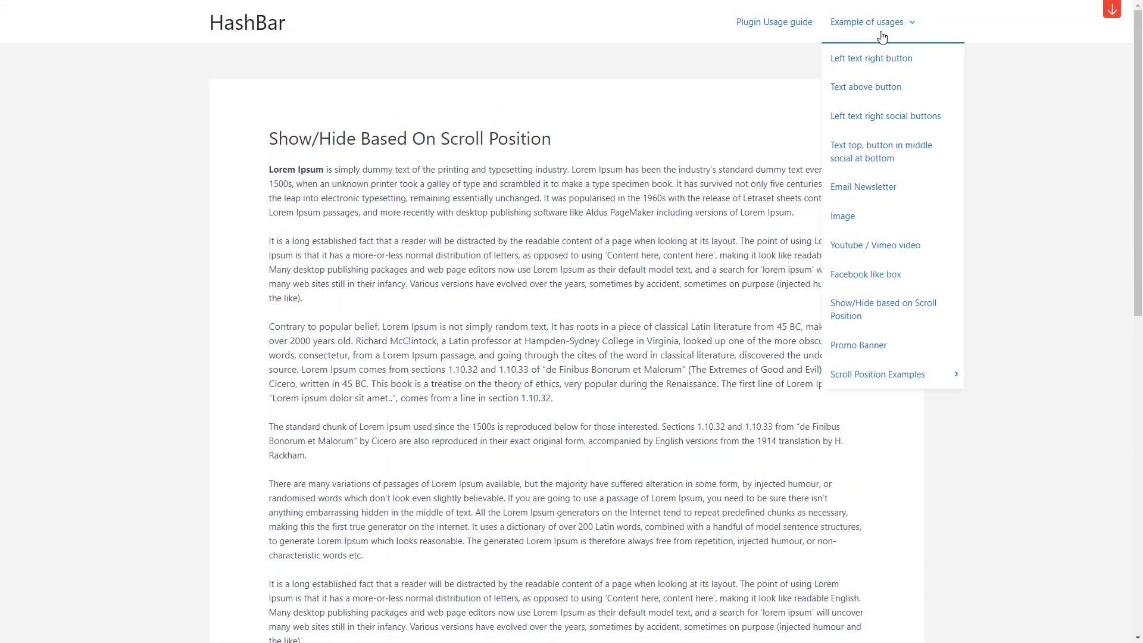
click(866, 347)
scroll(867, 352, down, 15)
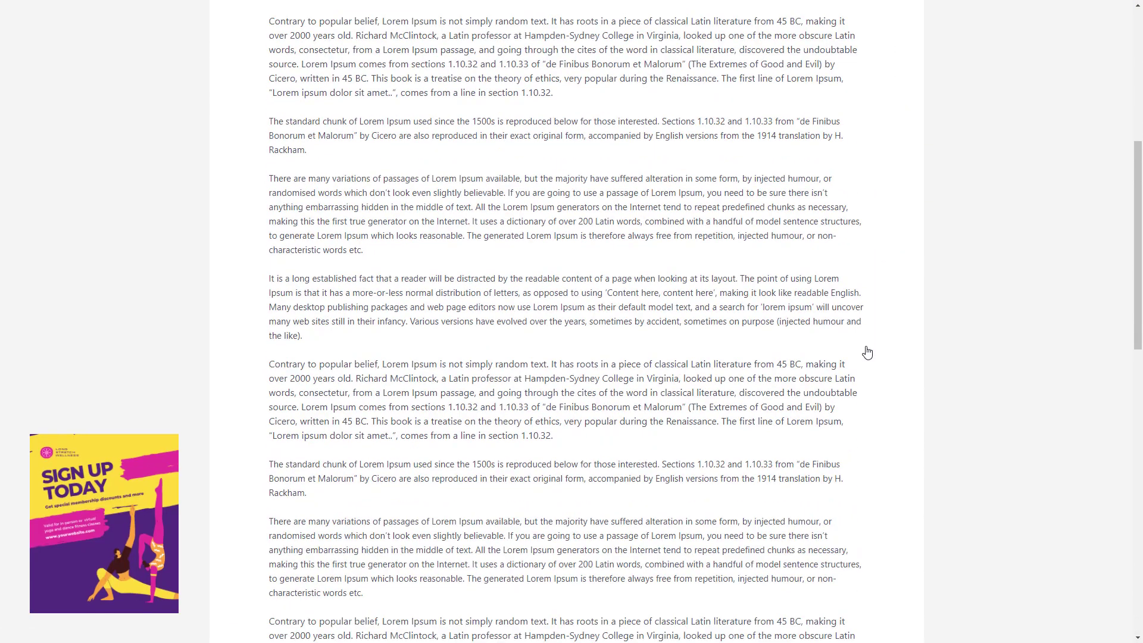
scroll(867, 352, down, 3)
scroll(867, 352, up, 15)
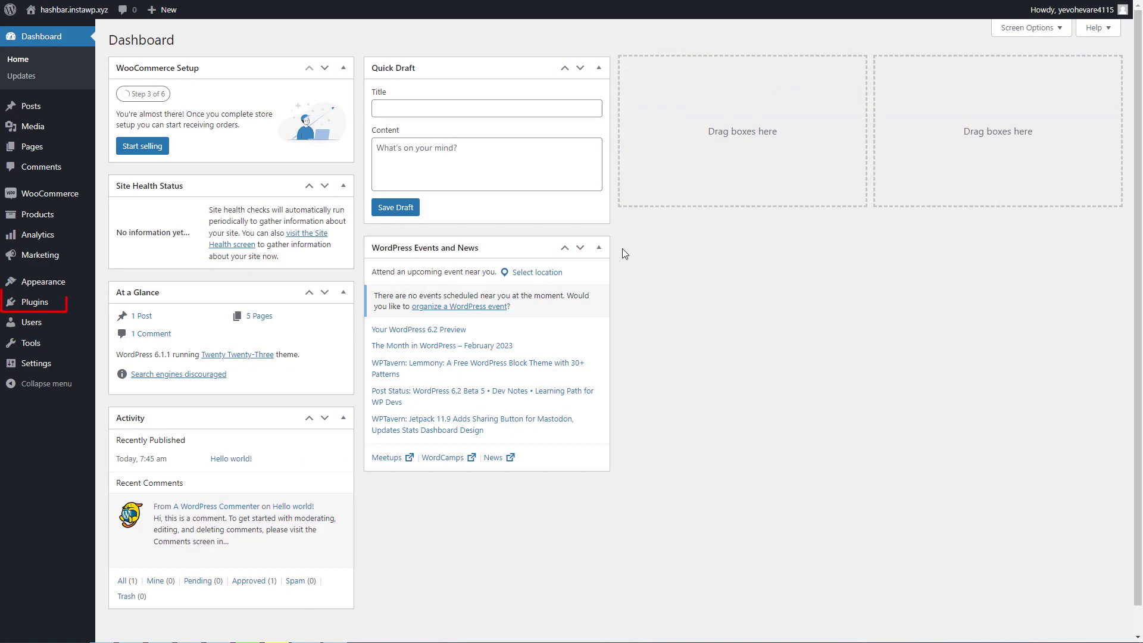
Step: Find the HashBar – WordPress Notification Bar plugin by searching new plugins for "HashBar", then install and activate it
mouse_move(60, 301)
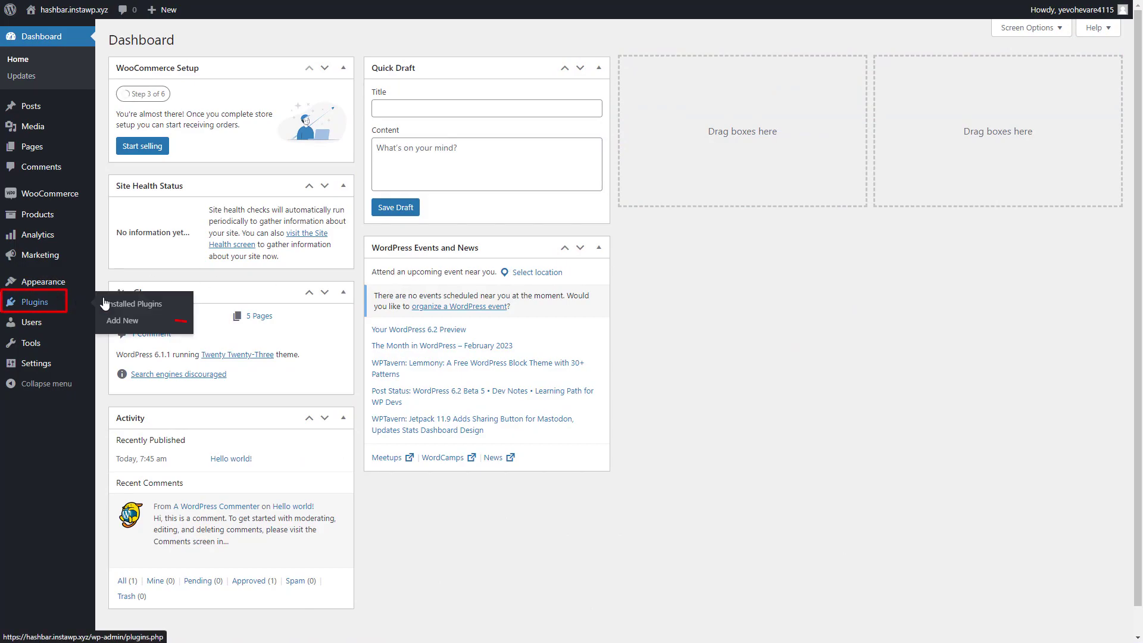
click(125, 322)
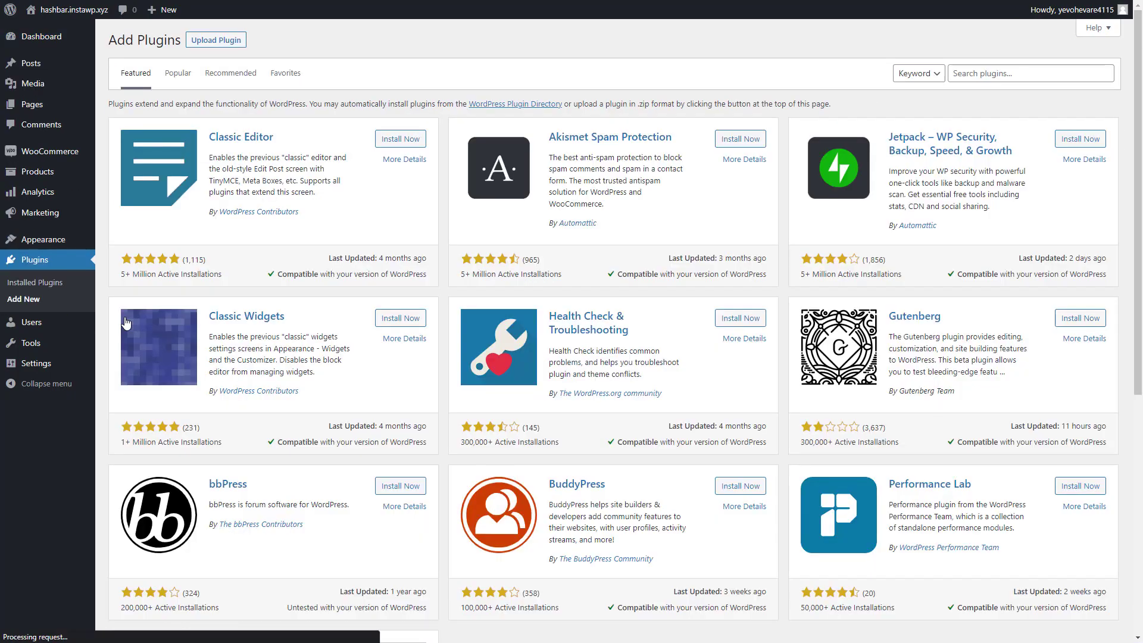
click(843, 131)
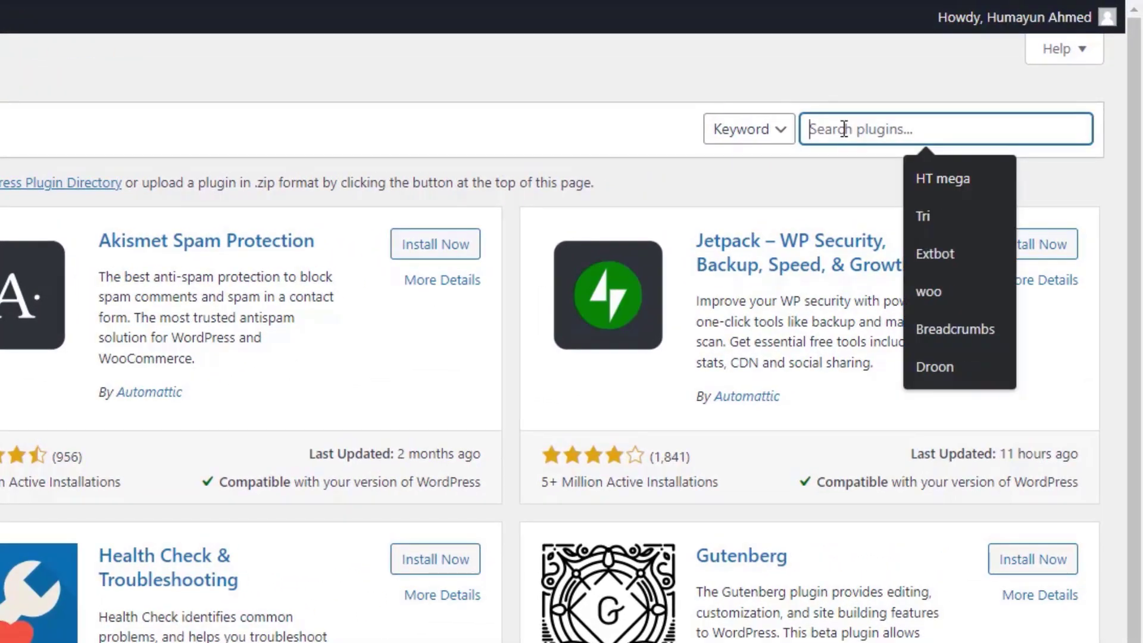
text(HashBar)
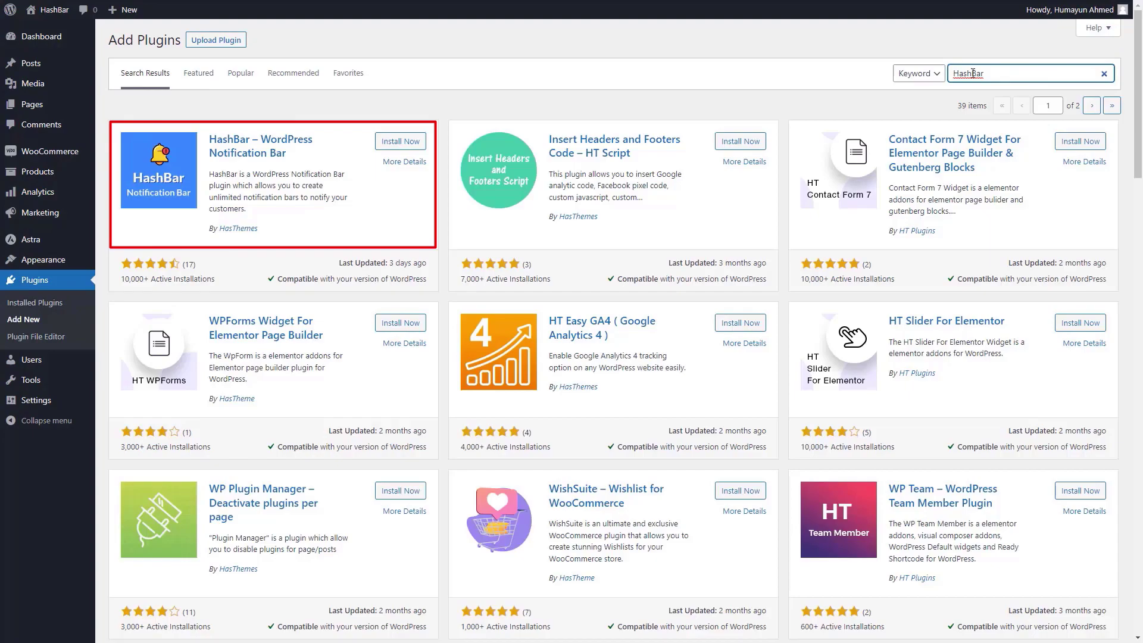
click(400, 142)
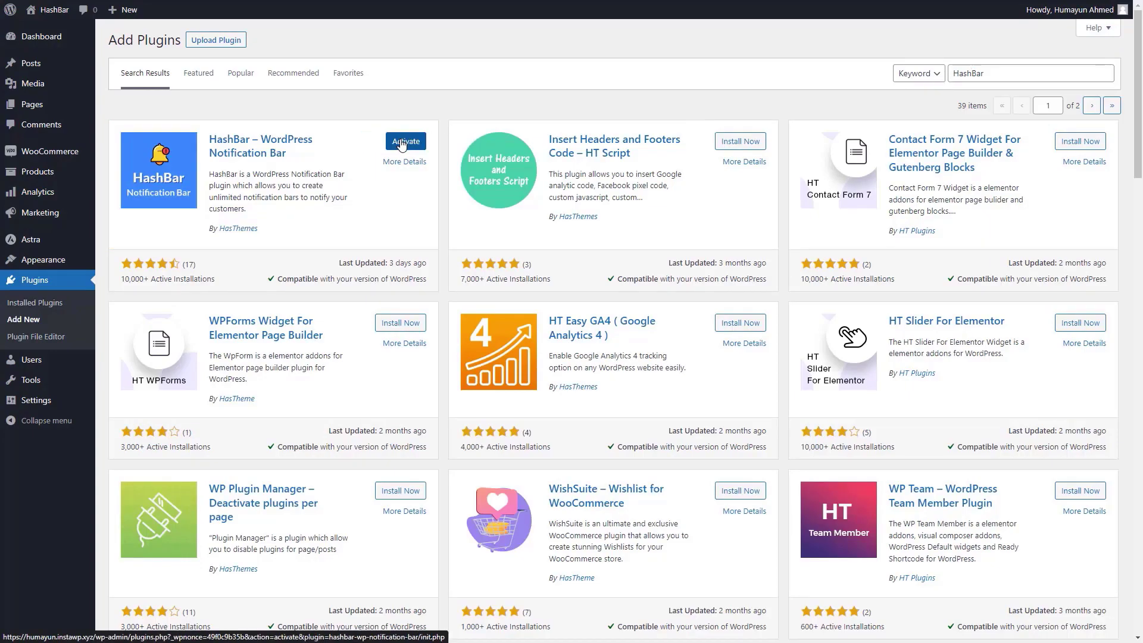
click(401, 145)
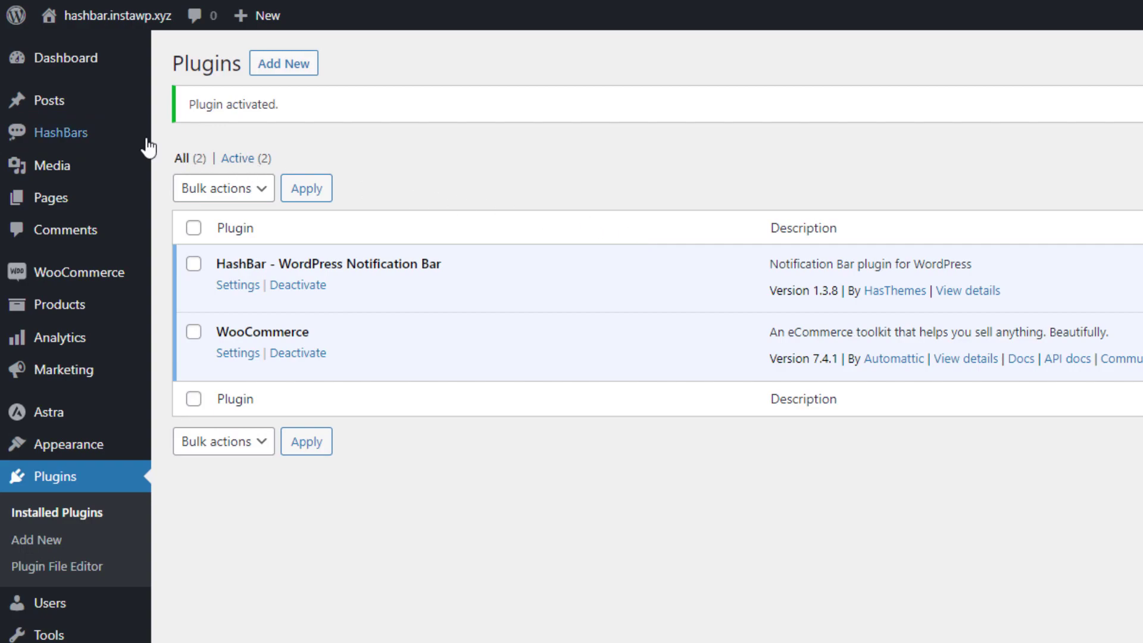
Step: Create a new HashBar notification titled "Notification Bar"
mouse_move(146, 141)
click(217, 167)
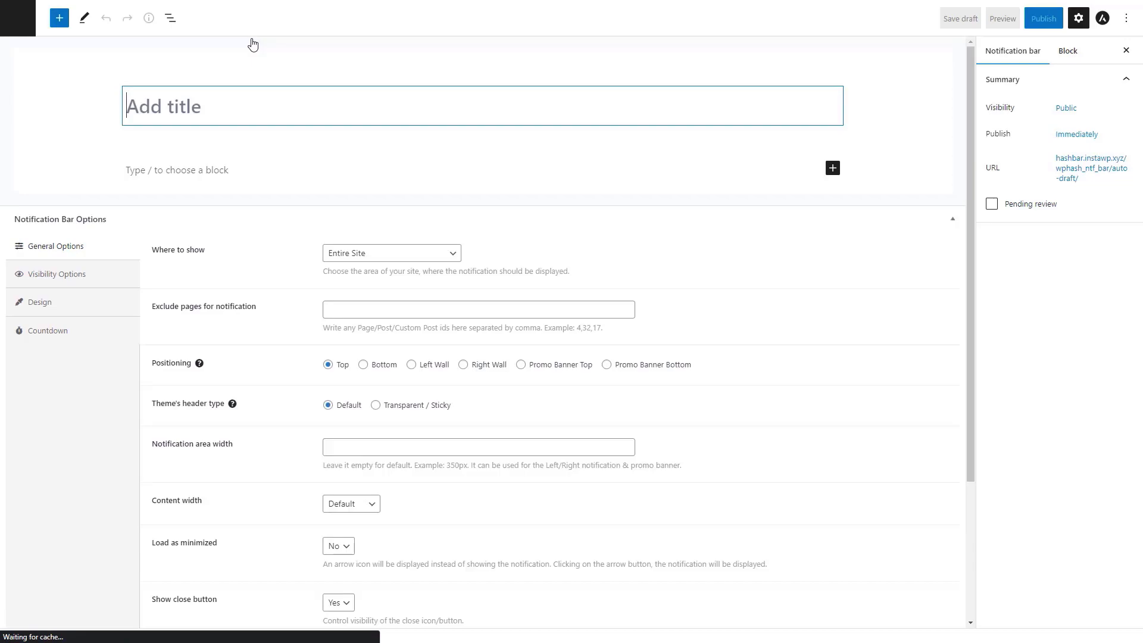
text(Notificat)
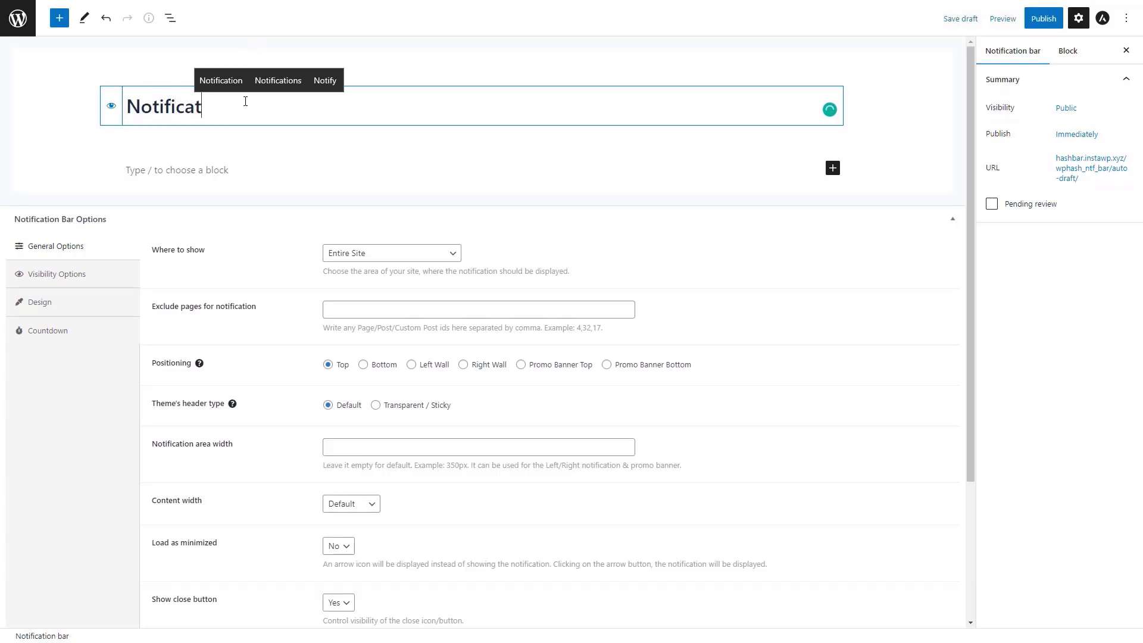
text(ion Bar)
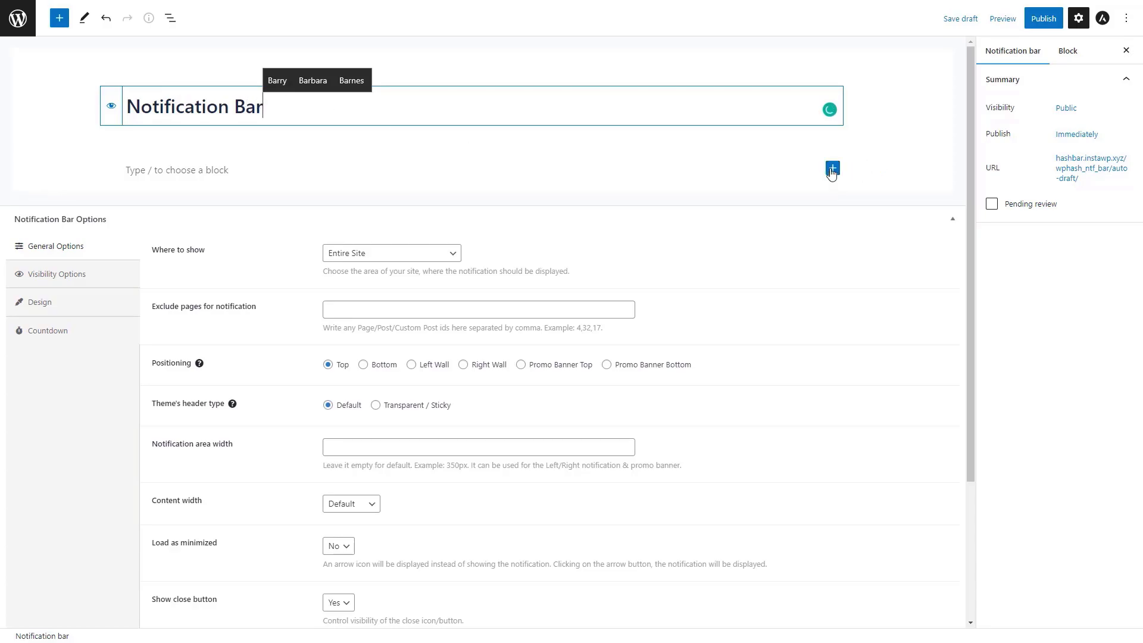
Step: Insert a Hashbar Notification block into the notification's content from the full block library
click(832, 172)
click(935, 377)
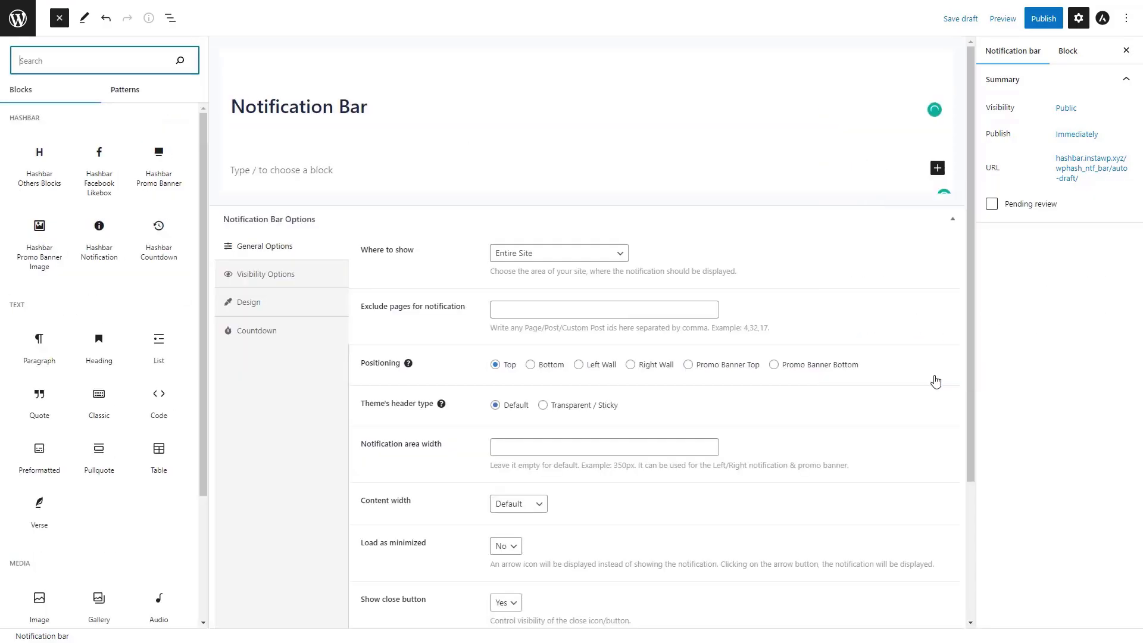
mouse_move(111, 227)
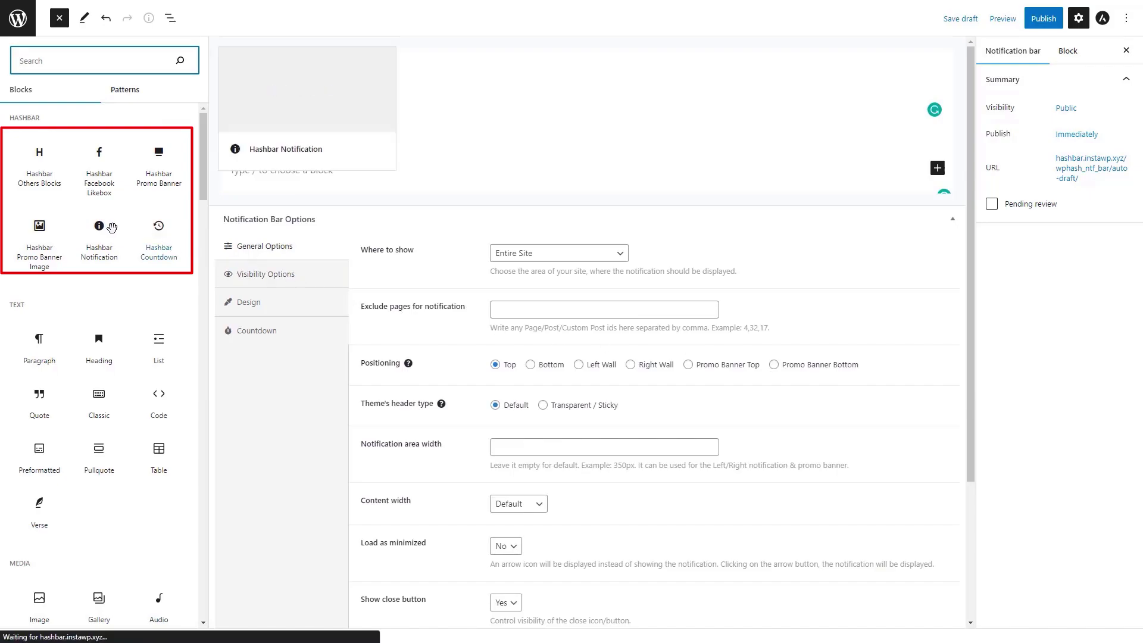
drag(111, 227, 297, 170)
Step: Enter the block text "WPHashBar – Notification Bar WordPress Plugin- is launched!" and center-align it
click(294, 167)
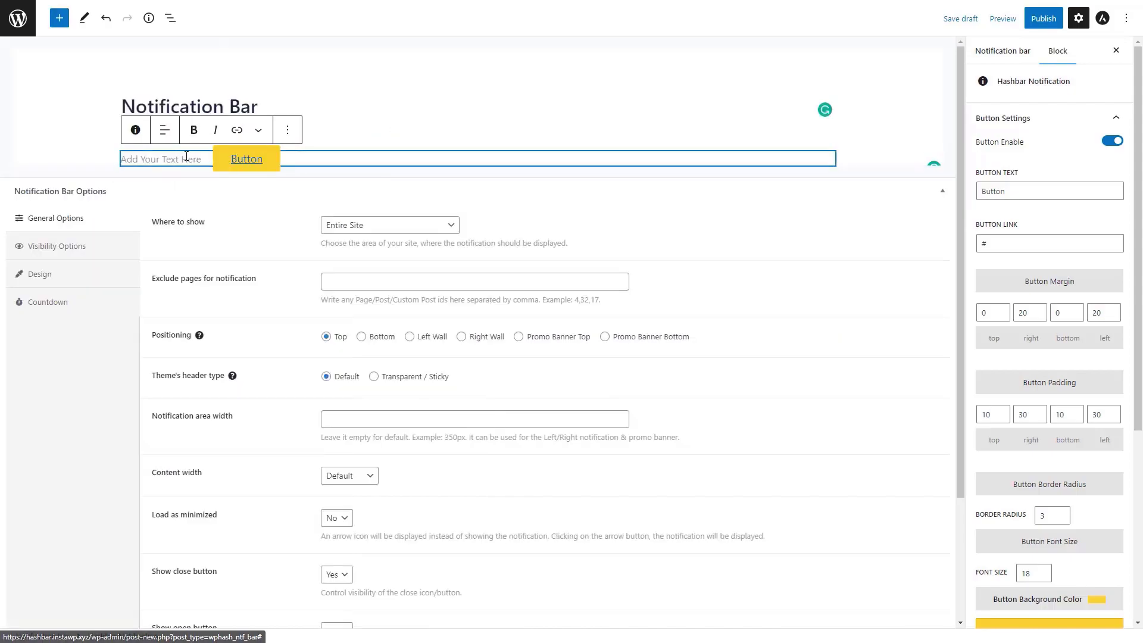
text(WPHashBar – Notification Bar WordPress Plugin- is launched!)
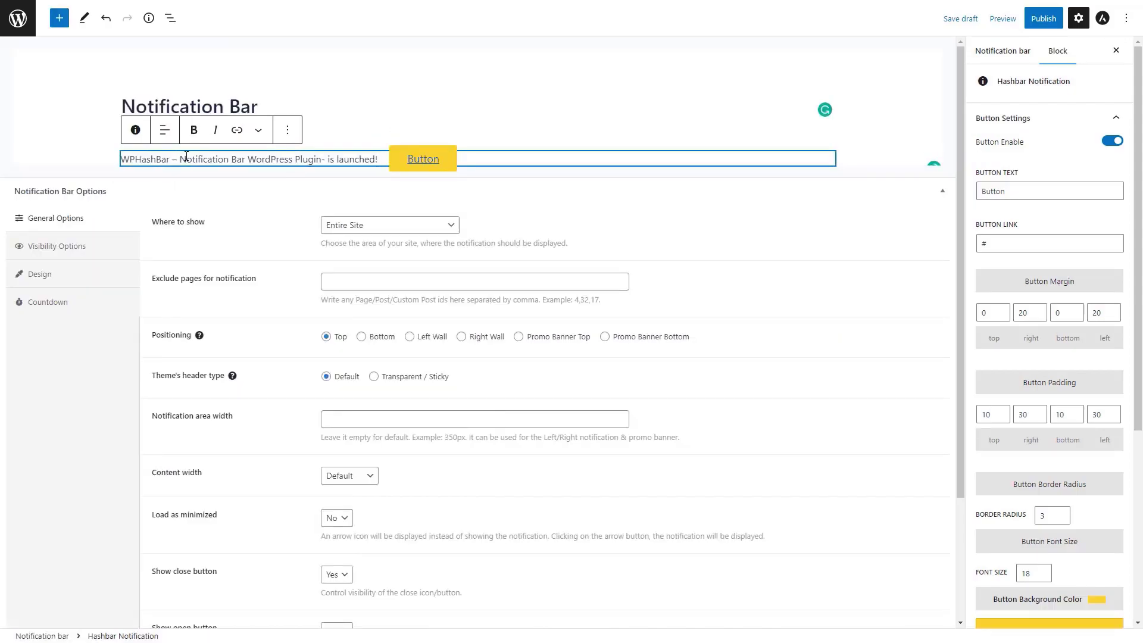
click(165, 129)
click(183, 188)
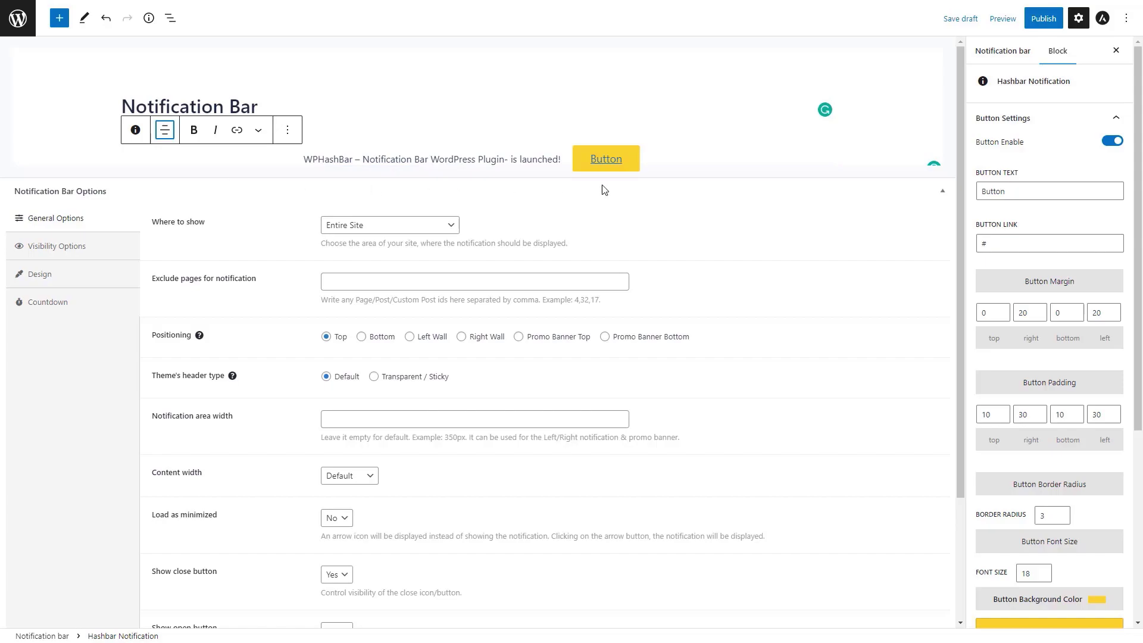
click(1025, 192)
double_click(1025, 191)
text(D)
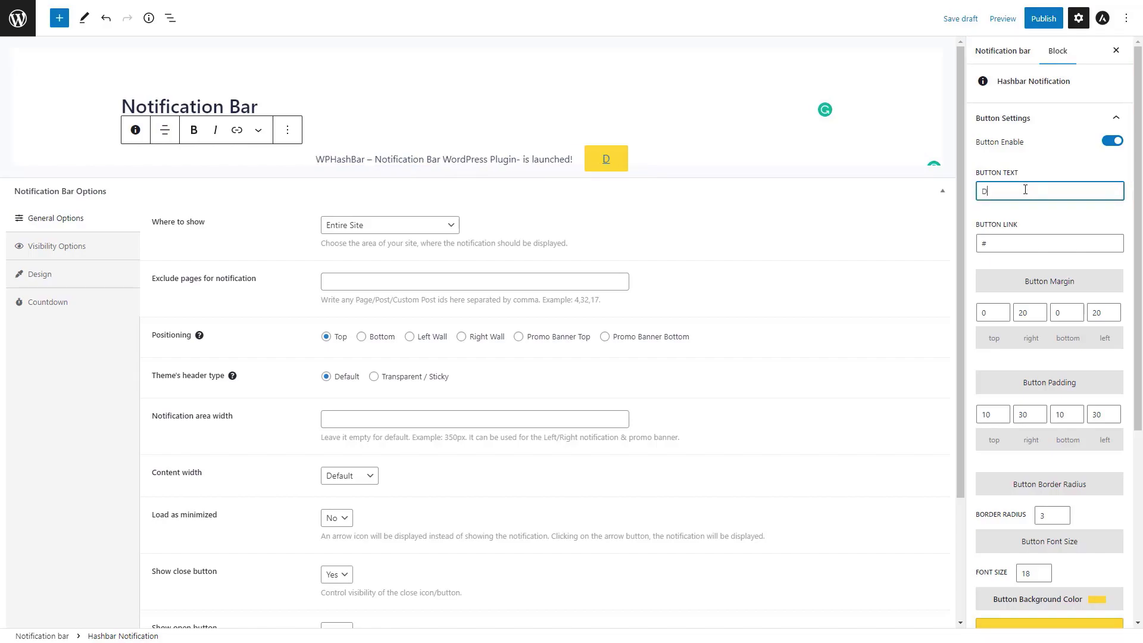
text(ownload Now)
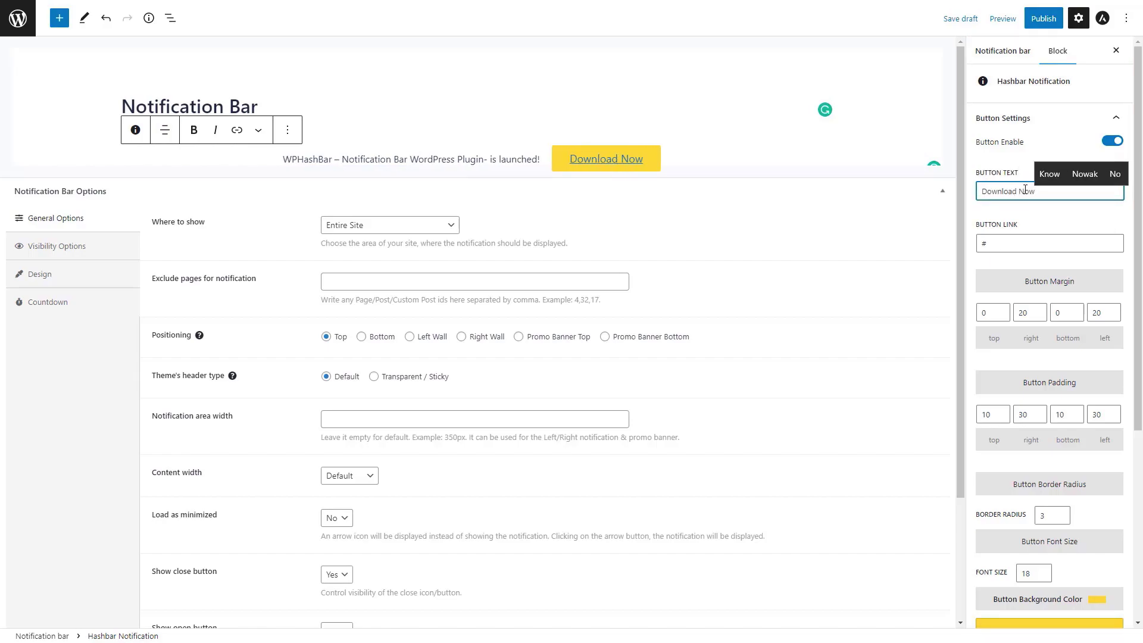
double_click(1026, 240)
text(https://wordpress.org/plugins/hashbar-wp-notification-bar/)
click(1034, 263)
Step: Set the notification button's font size to 16
click(1050, 514)
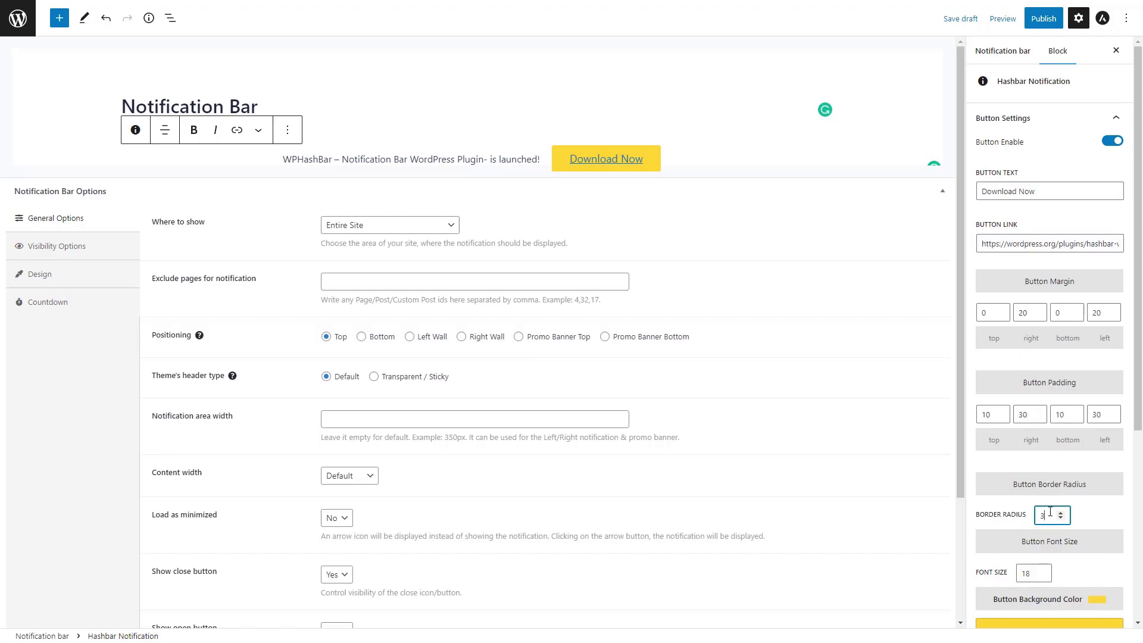
scroll(1050, 511, down, 3)
click(1033, 374)
key(Down)
key(Down)
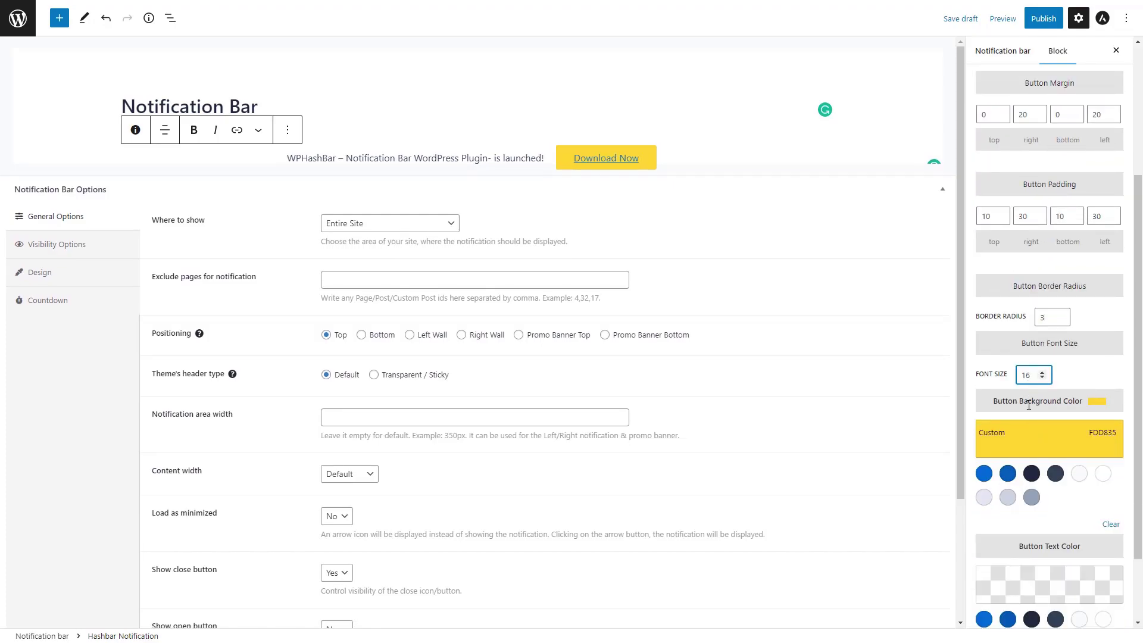
Step: Set the button background to Theme Color 2 (#045CB4) and its text to the off-white theme color
click(1008, 474)
scroll(1079, 529, down, 2)
click(1080, 529)
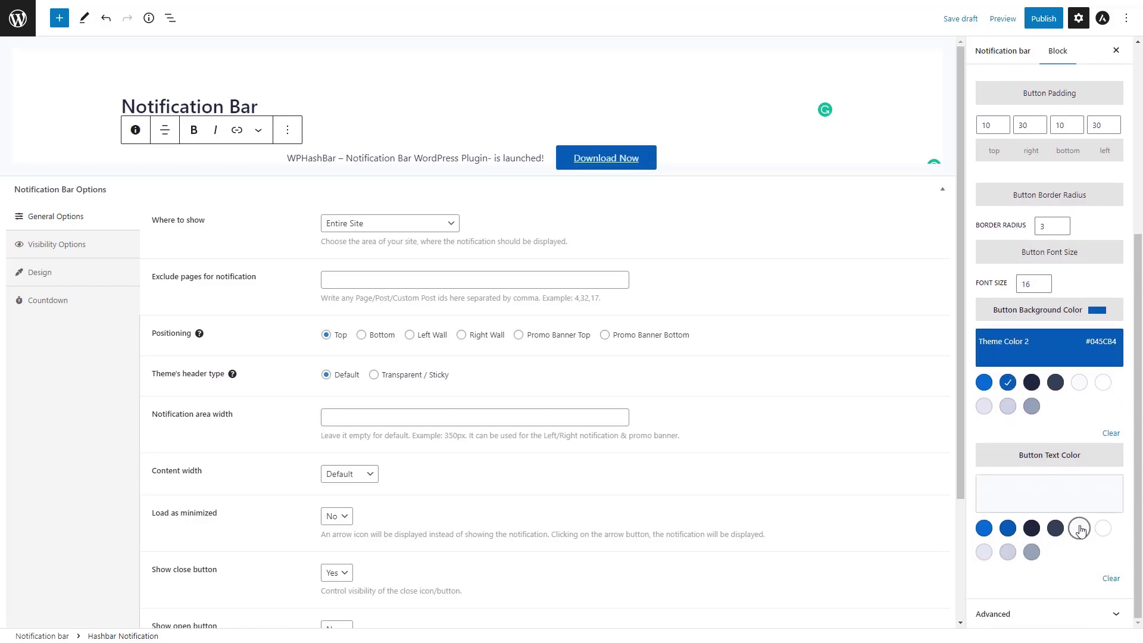
Step: Publish the notification bar and confirm the publication
scroll(1079, 530, up, 4)
click(1042, 19)
click(1025, 21)
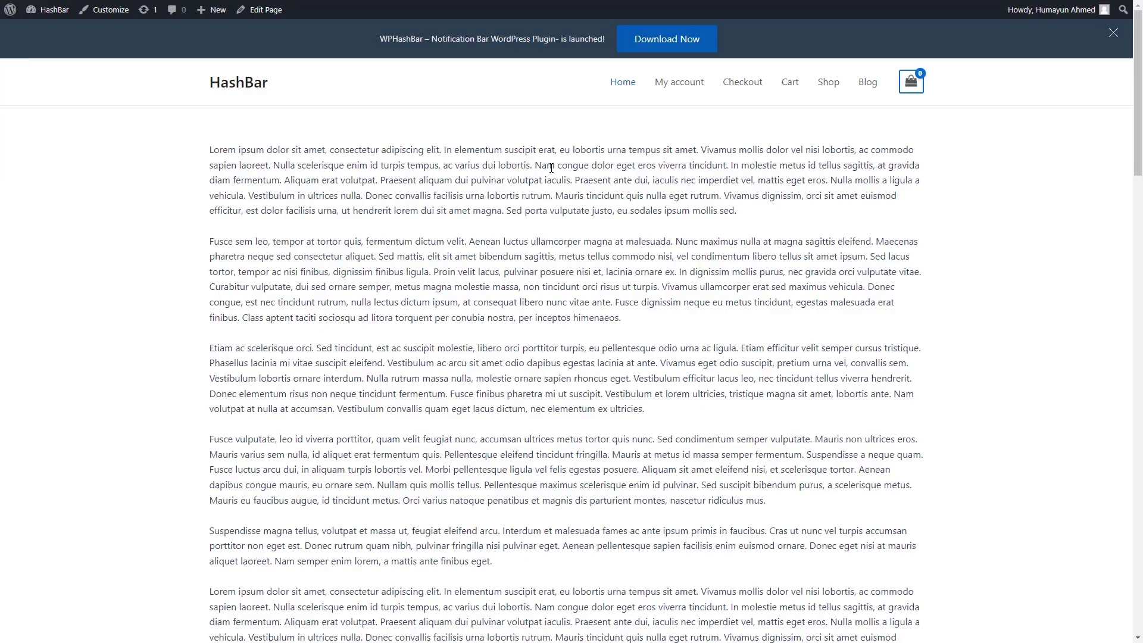
Step: Check the published notification bar on the site's home page along the whole length of the page
scroll(552, 168, down, 3)
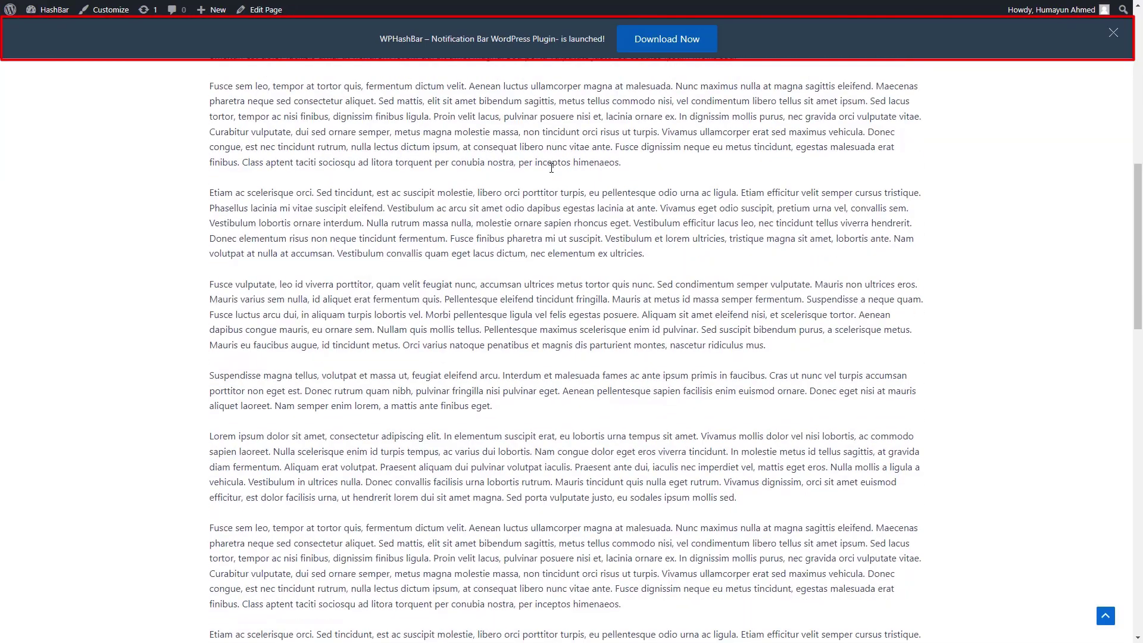
scroll(551, 168, down, 7)
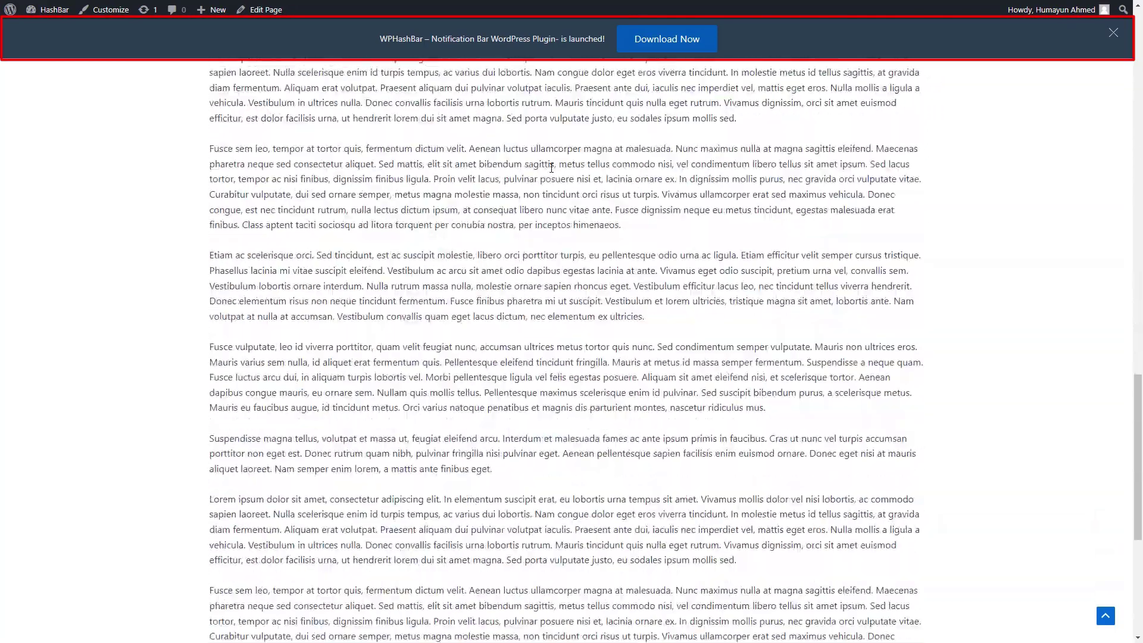
scroll(551, 168, down, 6)
scroll(551, 168, up, 15)
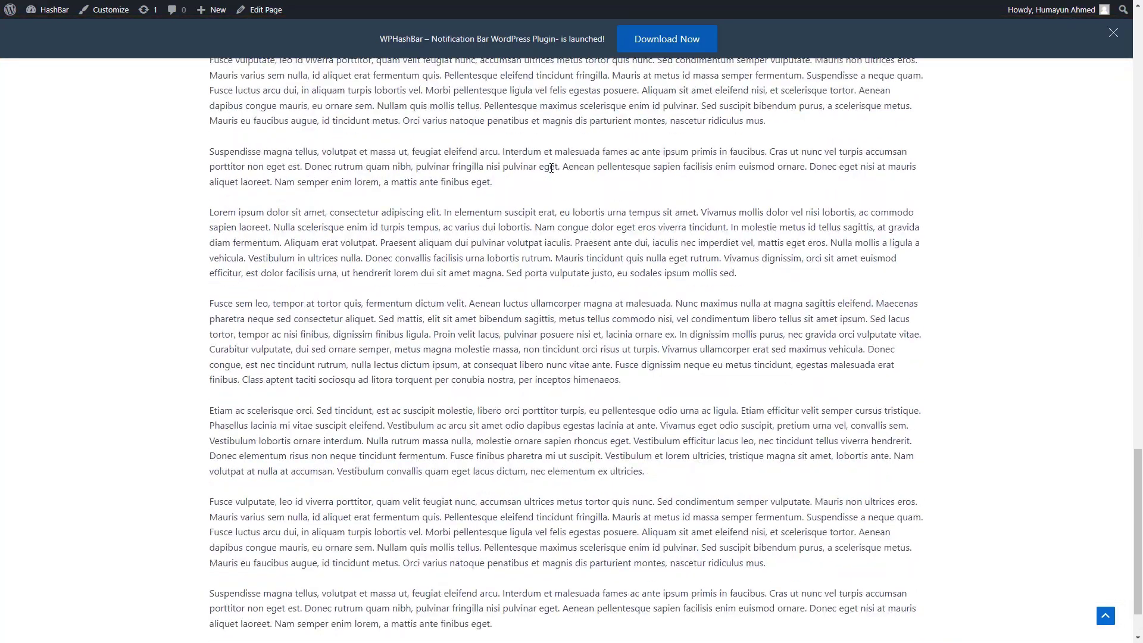
scroll(551, 168, up, 10)
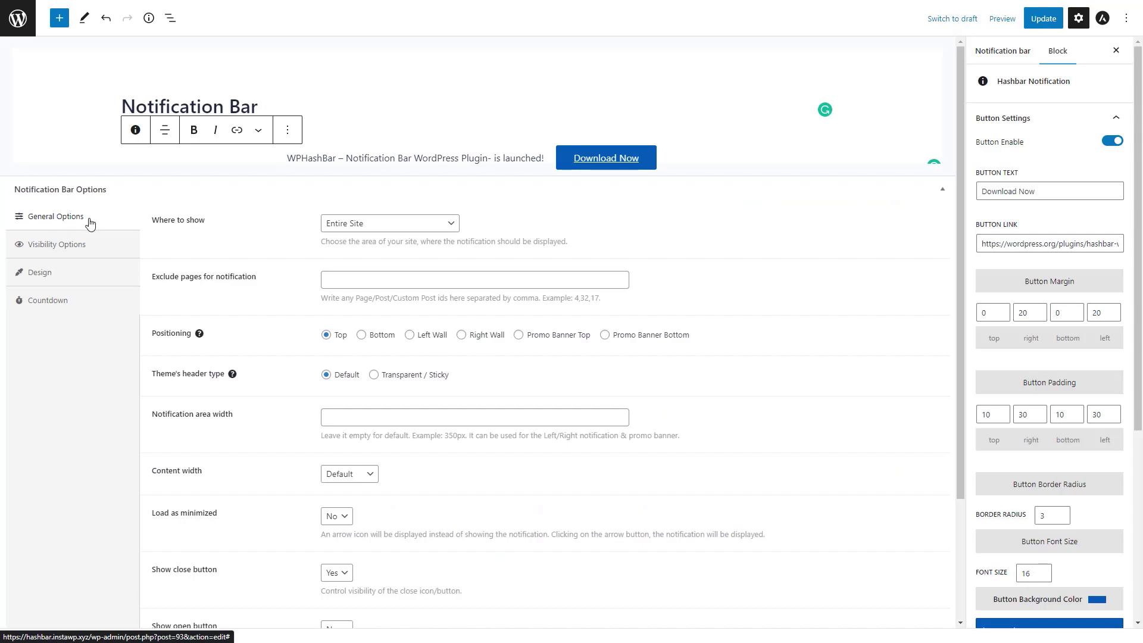
Step: Choose Entire Site as the area where the notification shows and Top as its positioning
click(428, 229)
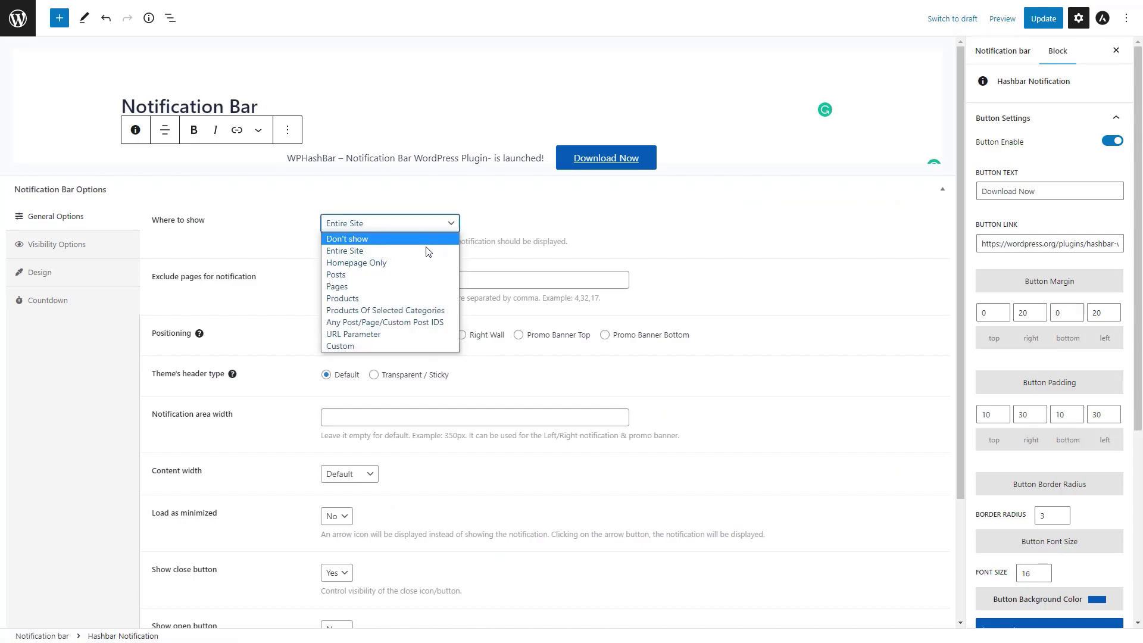
click(426, 250)
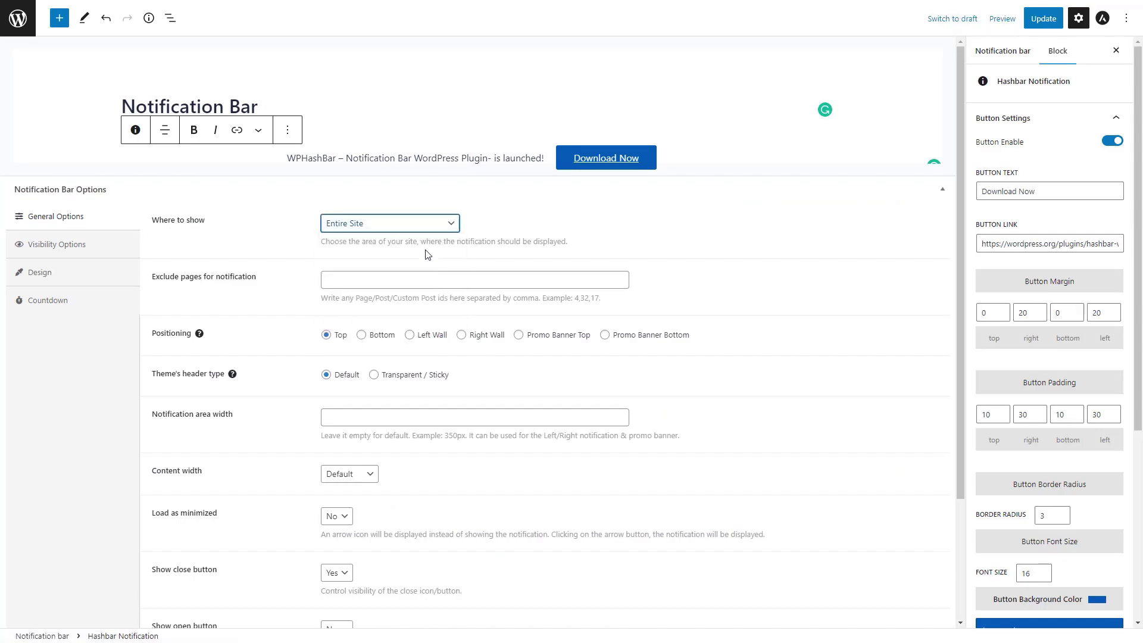
click(407, 280)
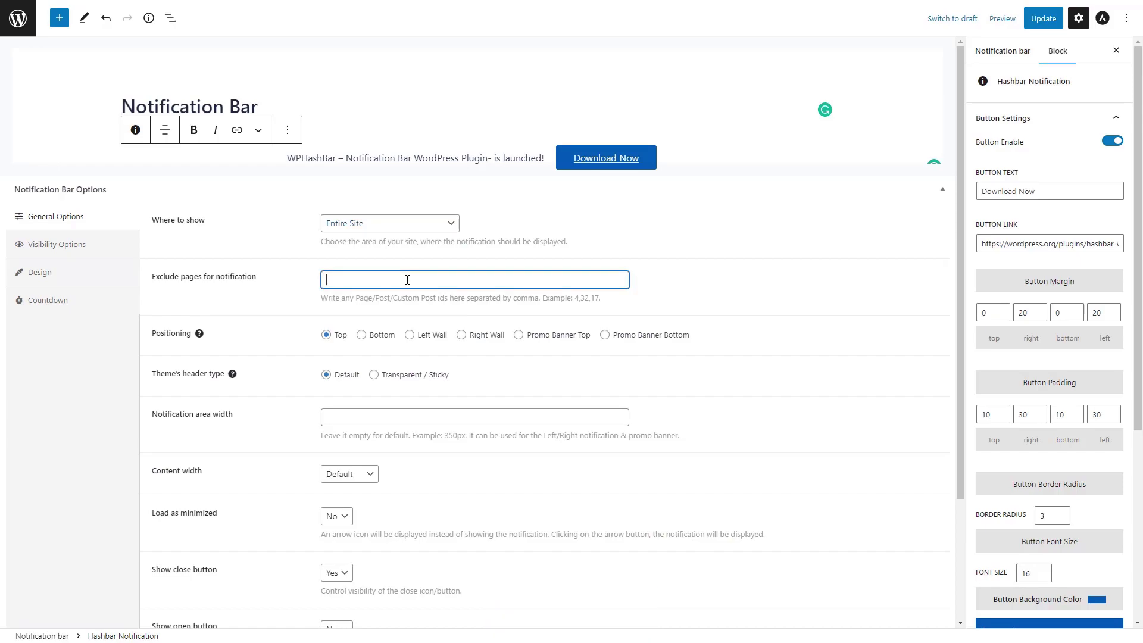
click(335, 335)
click(328, 416)
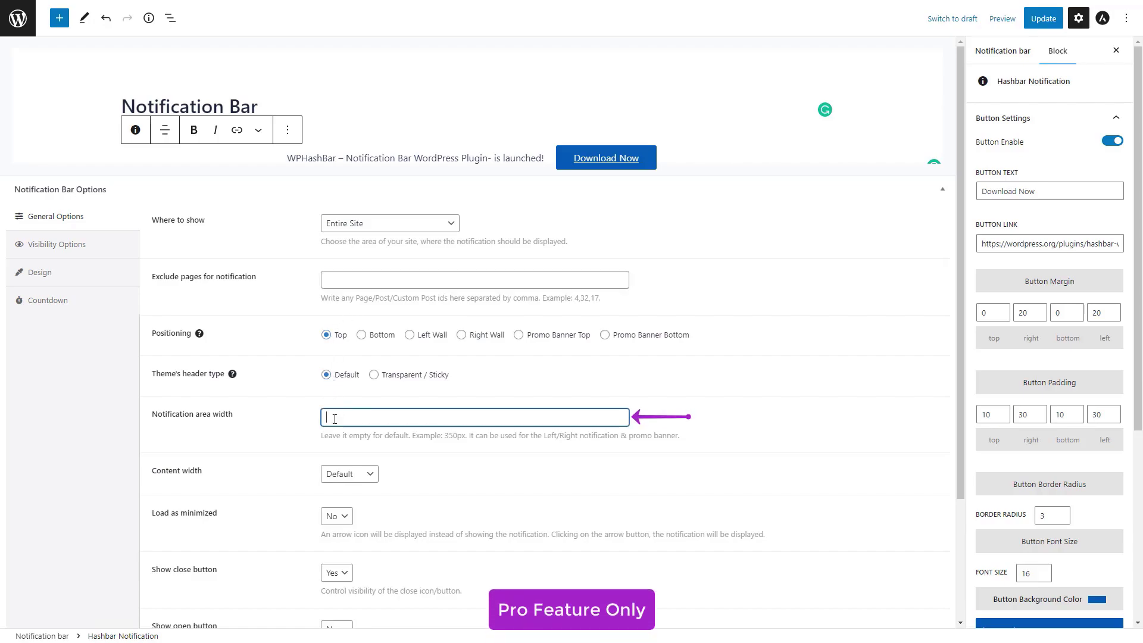
Step: Set the content width to Full Width, align the notification content to the left, and update the bar
click(344, 475)
click(344, 500)
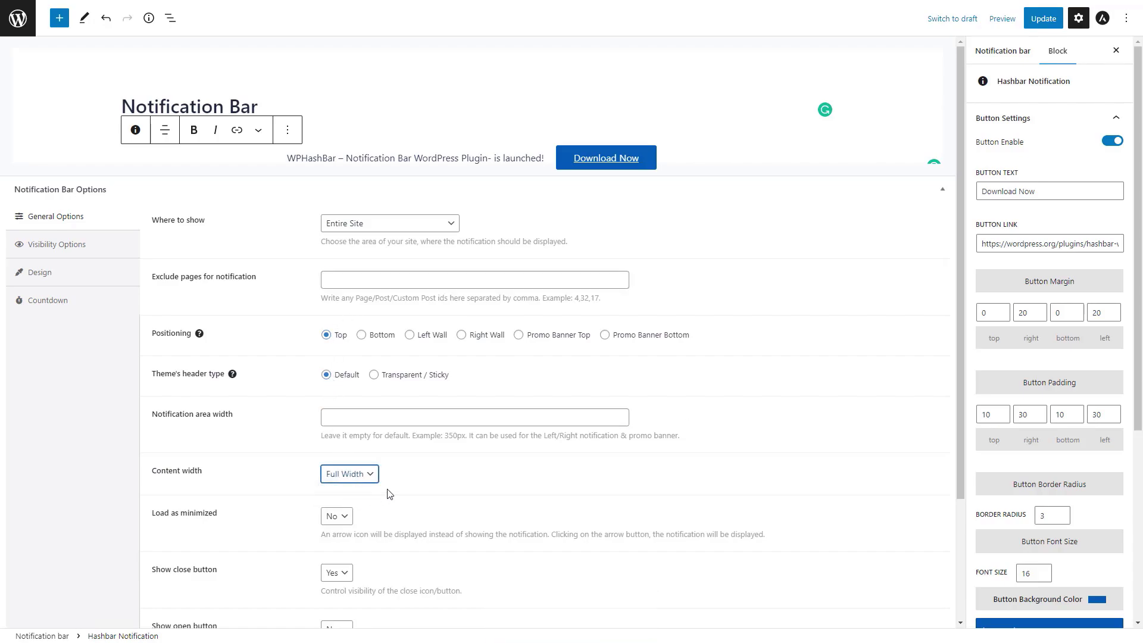
click(165, 130)
click(175, 164)
click(1043, 19)
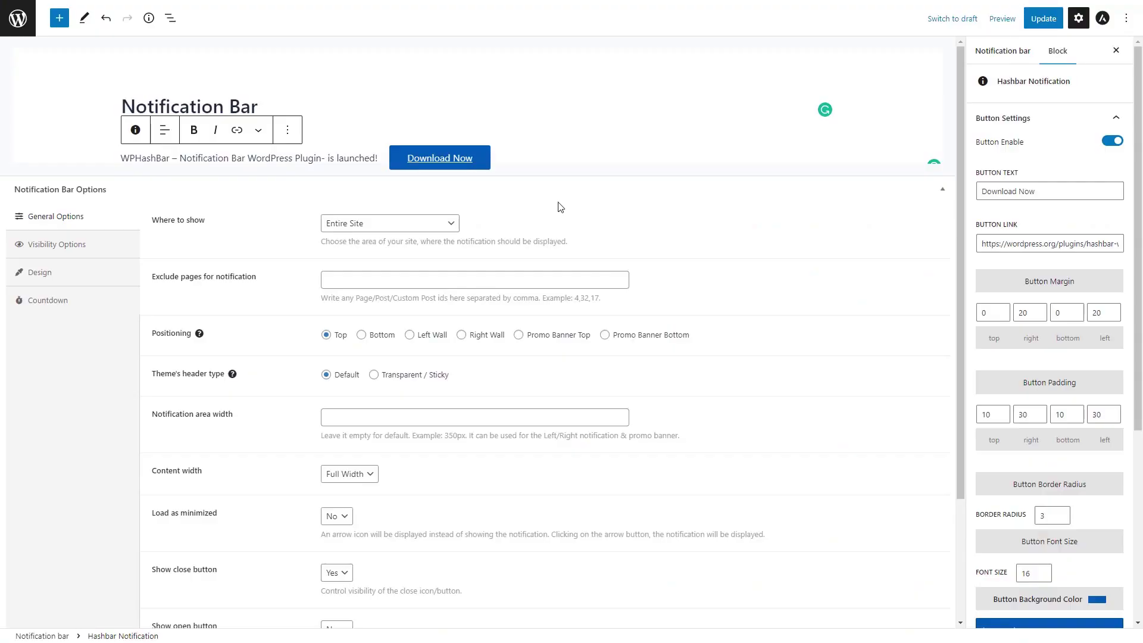
Step: Set the notification's content width back to Default
scroll(527, 312, down, 3)
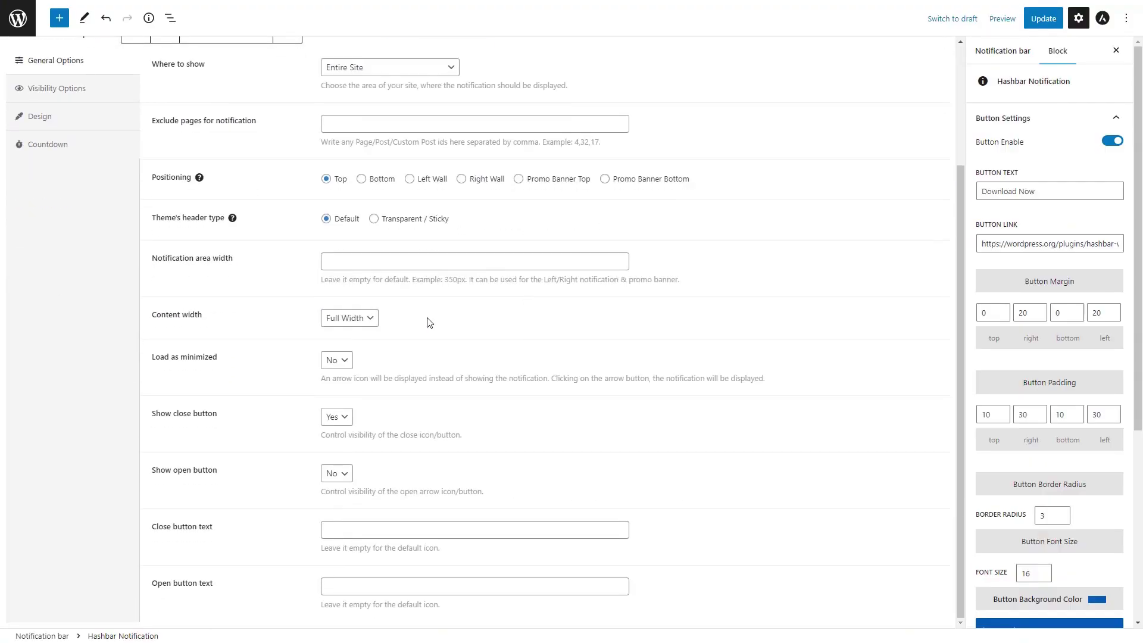
click(357, 317)
click(352, 334)
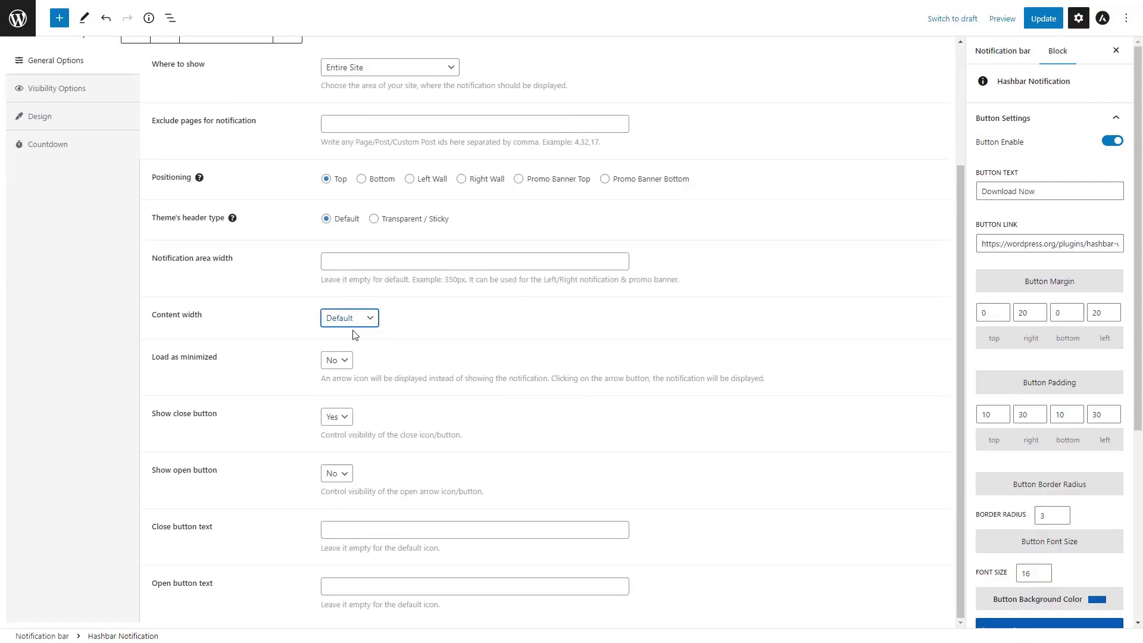
Step: Set Load as minimized, Show close button and Show open button to Yes
click(343, 360)
click(332, 375)
click(334, 416)
click(334, 429)
click(335, 474)
click(341, 487)
Step: Set the close button text to "Close" and the open button text to "Open"
click(343, 529)
text(Close)
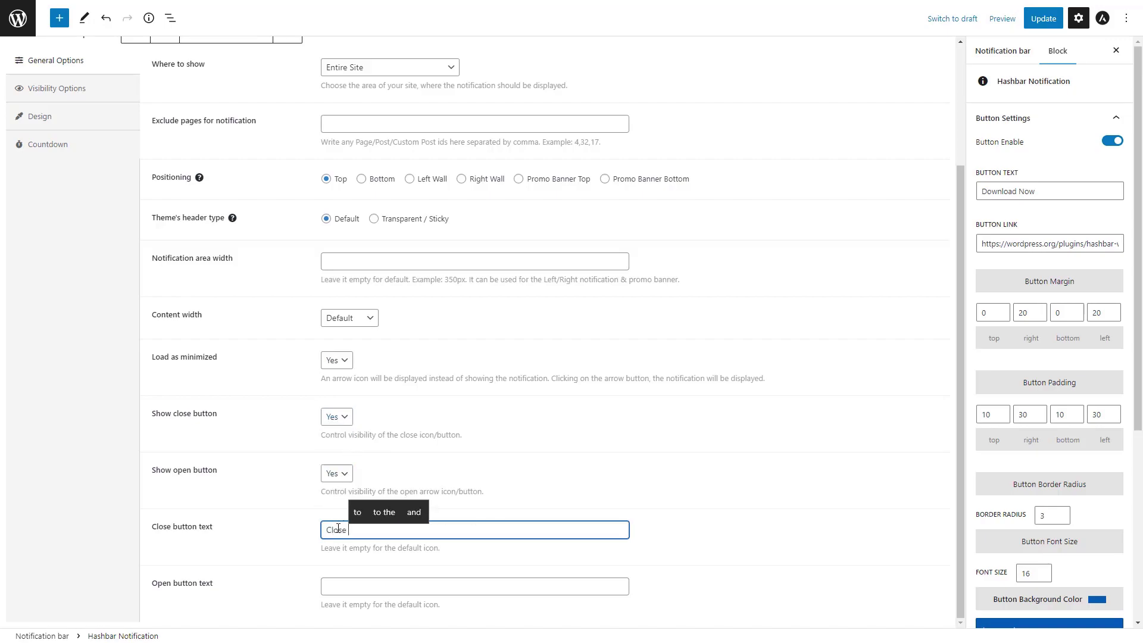
click(347, 587)
text(Open)
Step: Update the notification bar and expand the minimized notification on the site's home page
scroll(178, 192, up, 3)
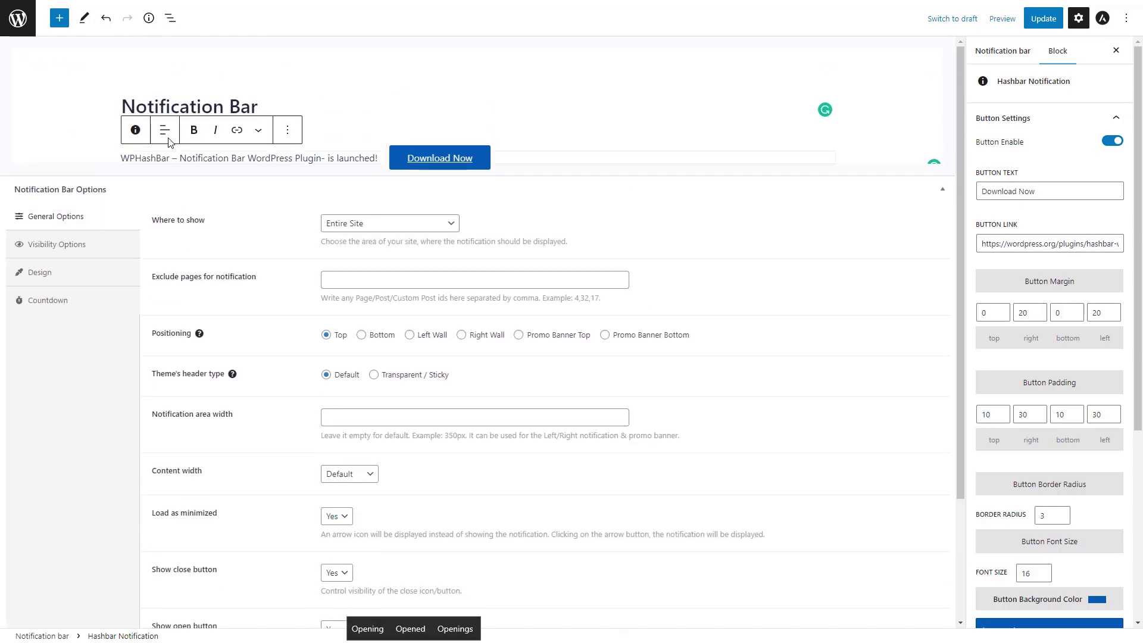
click(1044, 18)
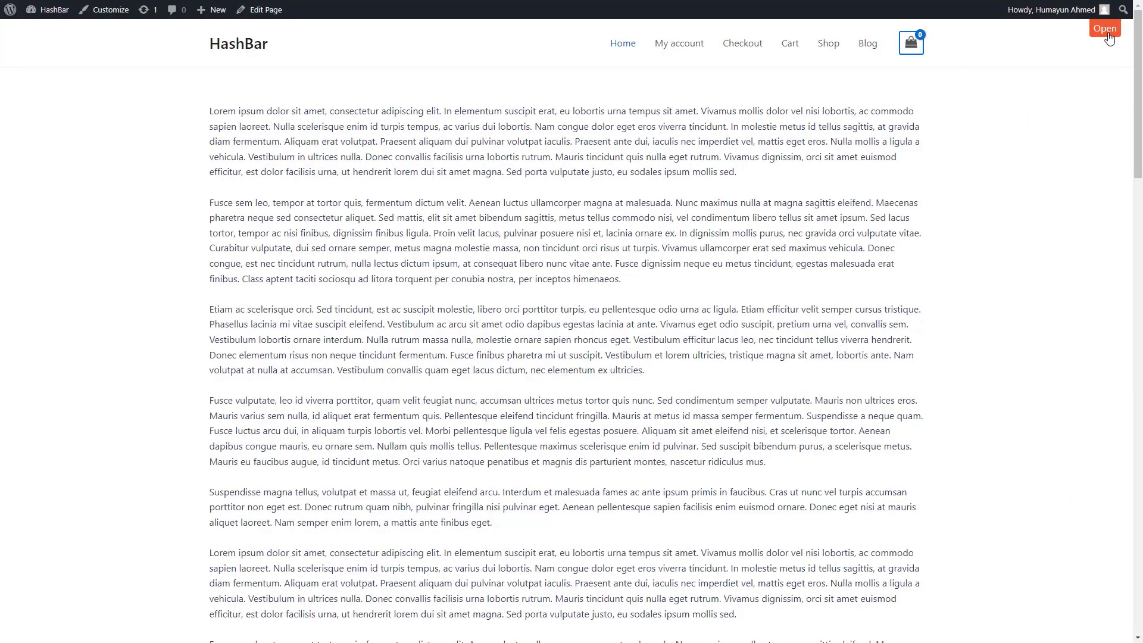
click(1109, 36)
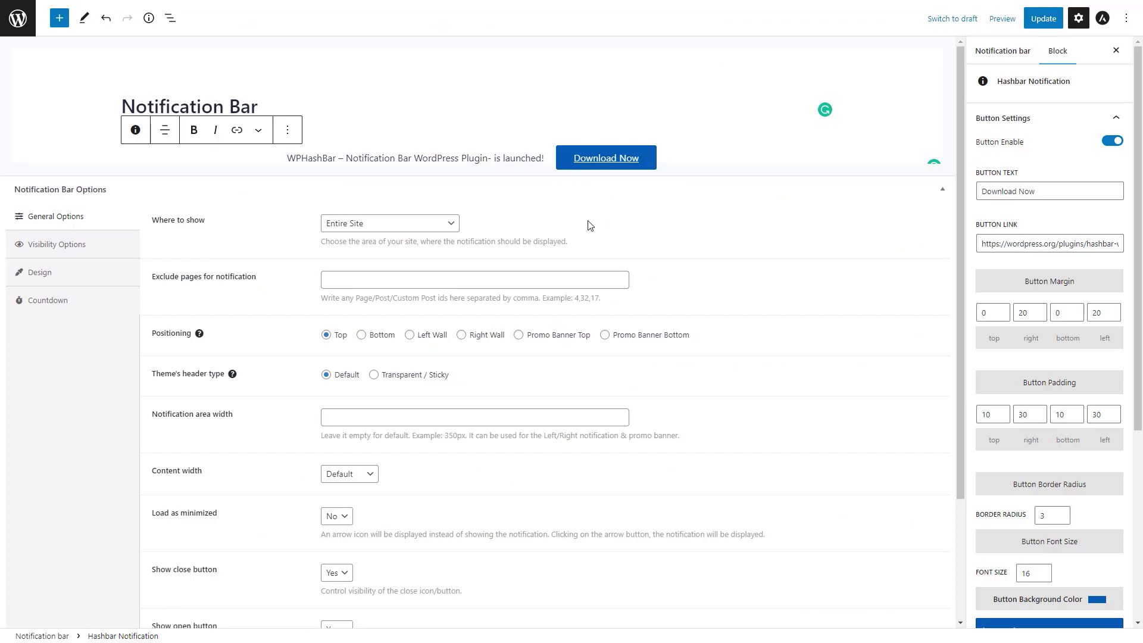
Step: Position the notification at the Bottom, update it, and check it along the home page
click(379, 335)
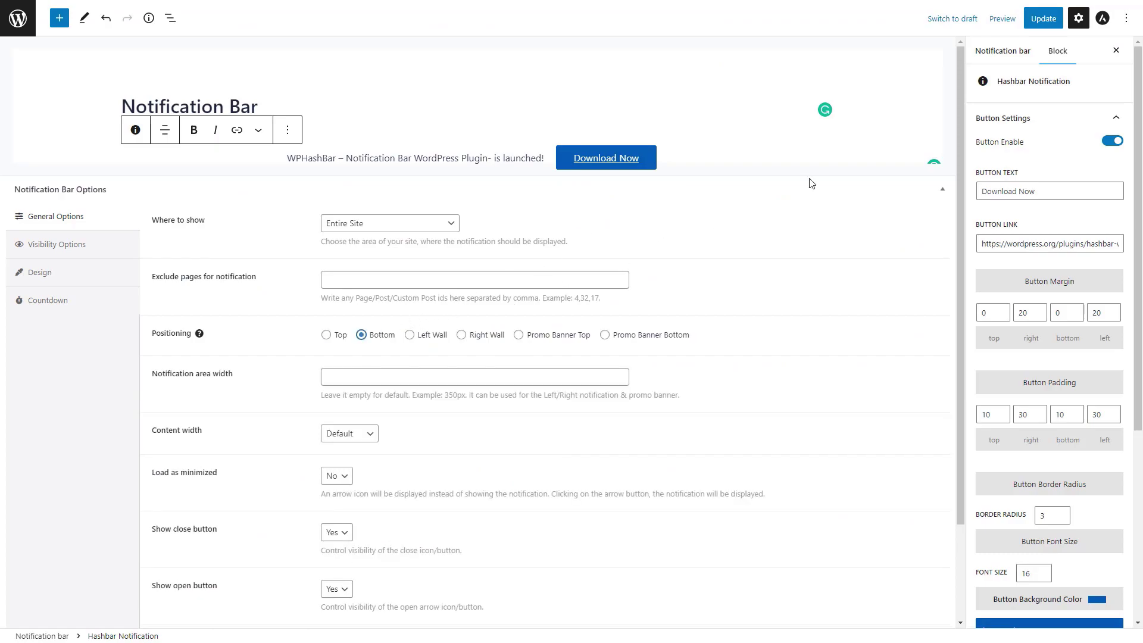
click(1042, 19)
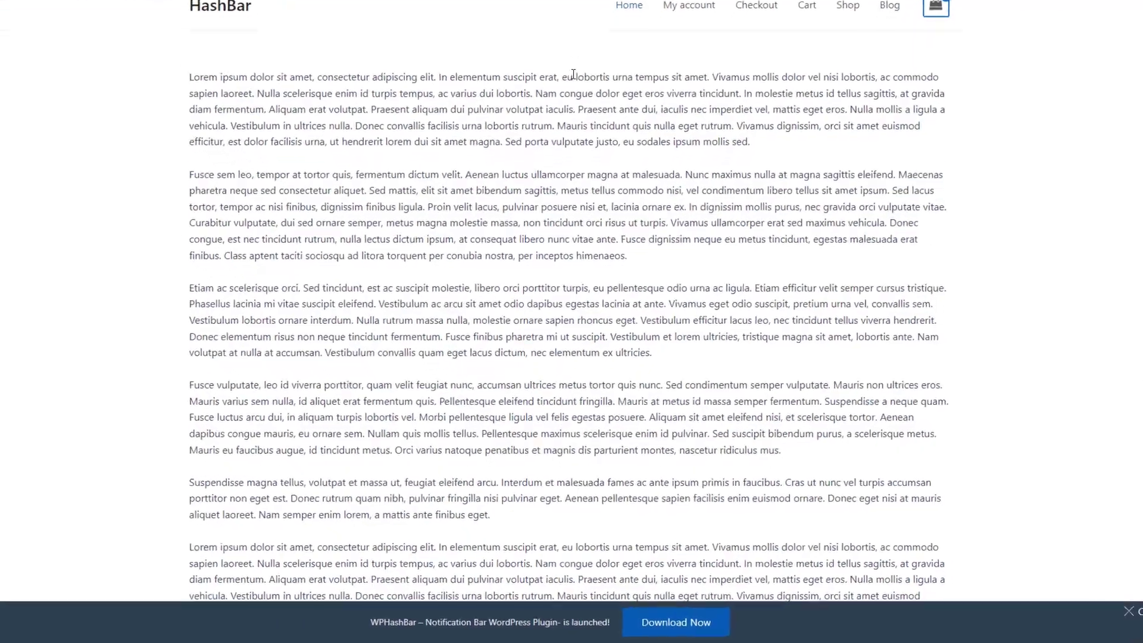
scroll(572, 297, down, 2)
scroll(571, 298, down, 5)
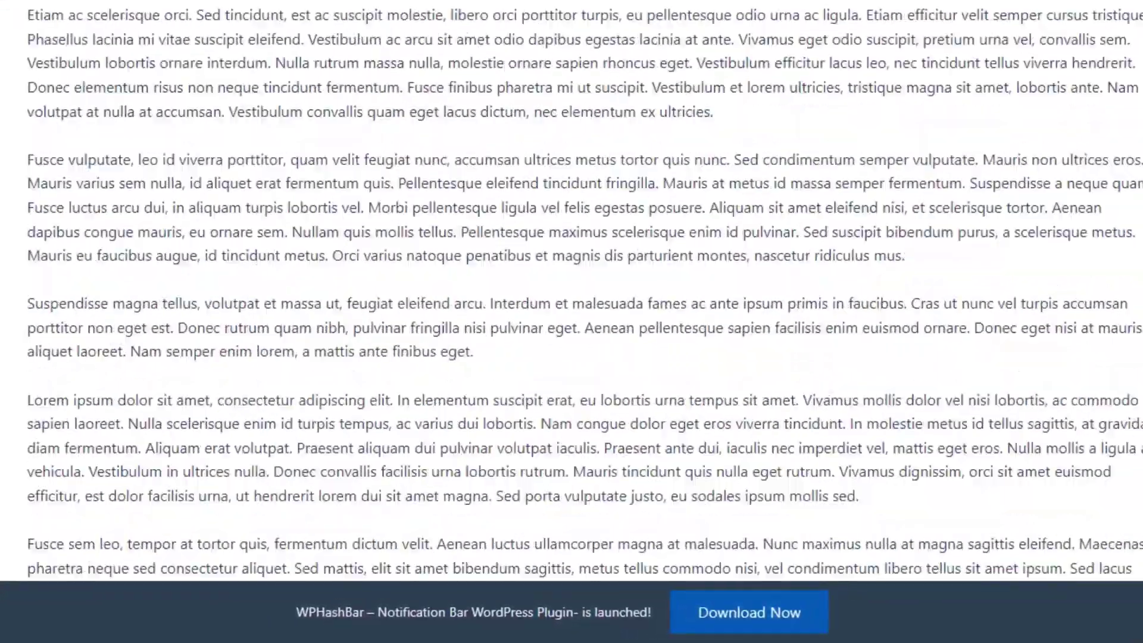
scroll(572, 297, down, 5)
scroll(571, 298, up, 2)
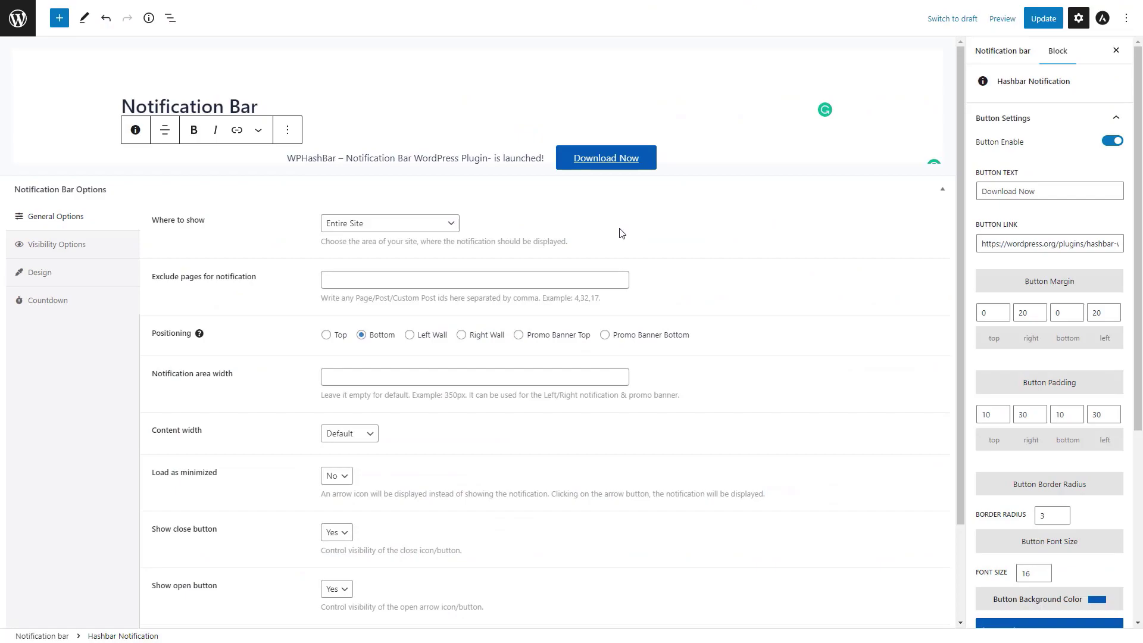
Step: Update the notification with Left Wall positioning and a 650px area width, and test closing and reopening it on the home page
click(420, 336)
click(389, 371)
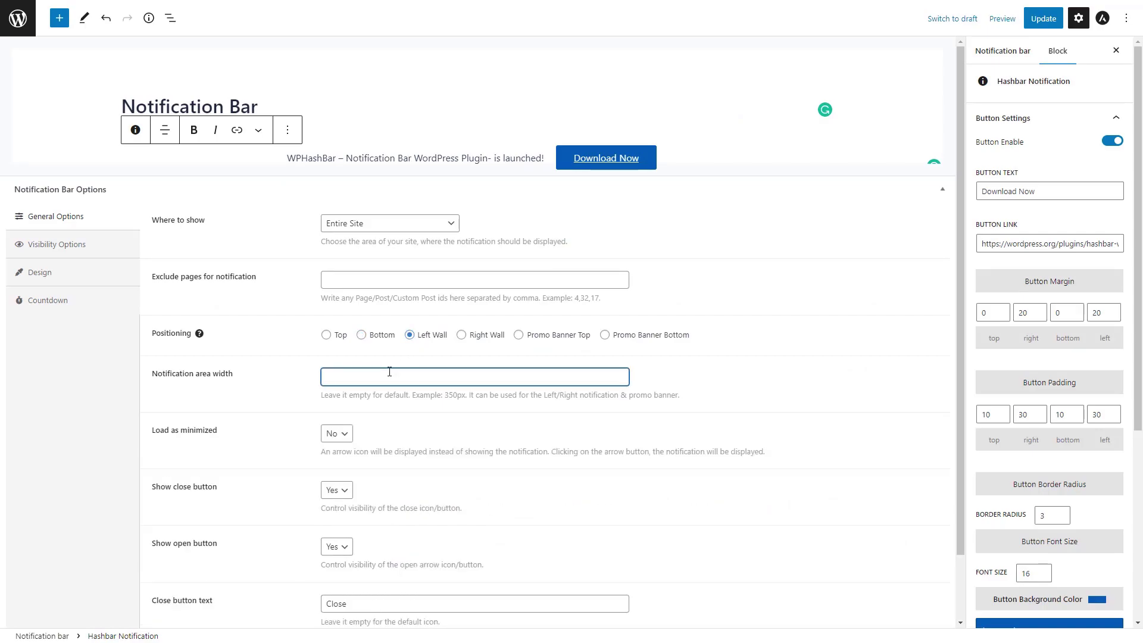
text(650px)
click(1043, 18)
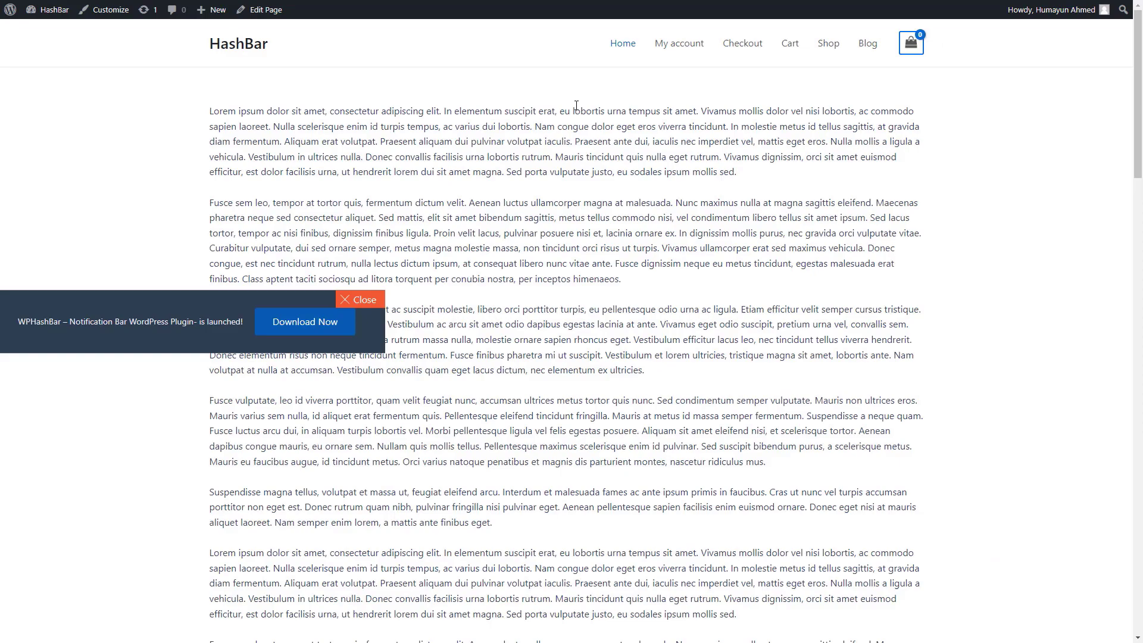
click(368, 302)
click(13, 327)
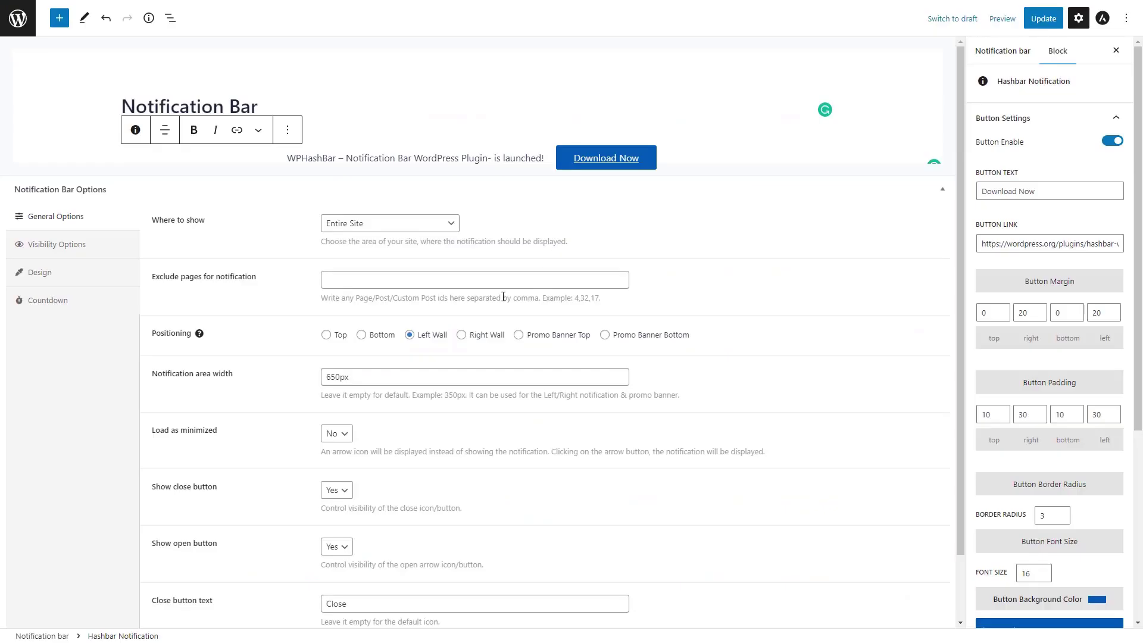
Step: Update the notification with Right Wall positioning and test closing and reopening it on the home page
click(478, 335)
click(1042, 18)
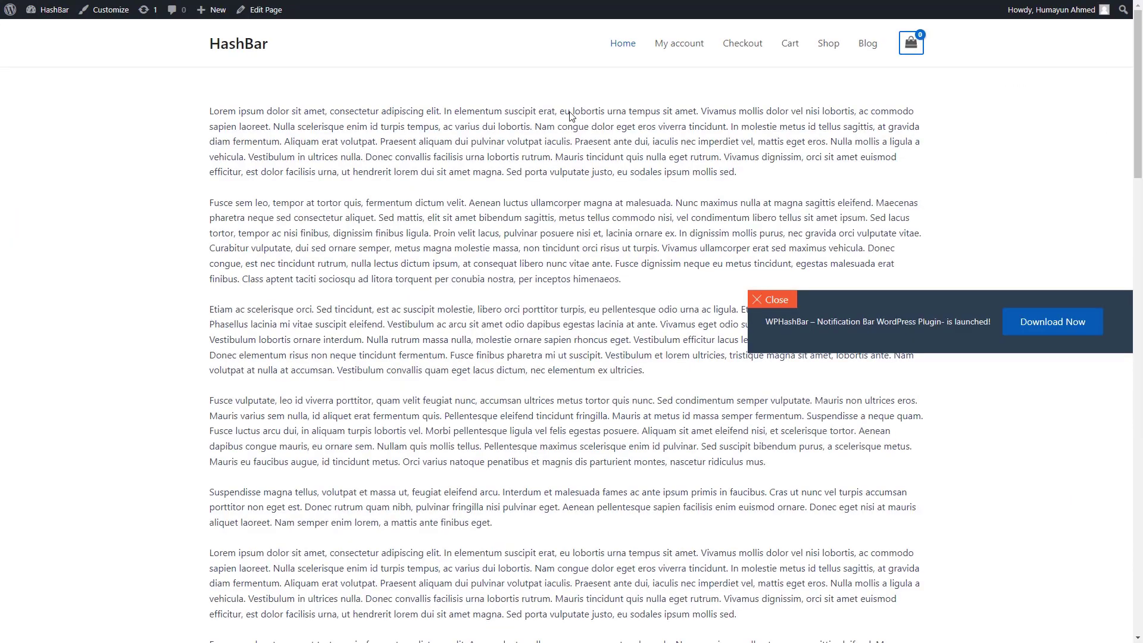
click(766, 299)
click(1123, 324)
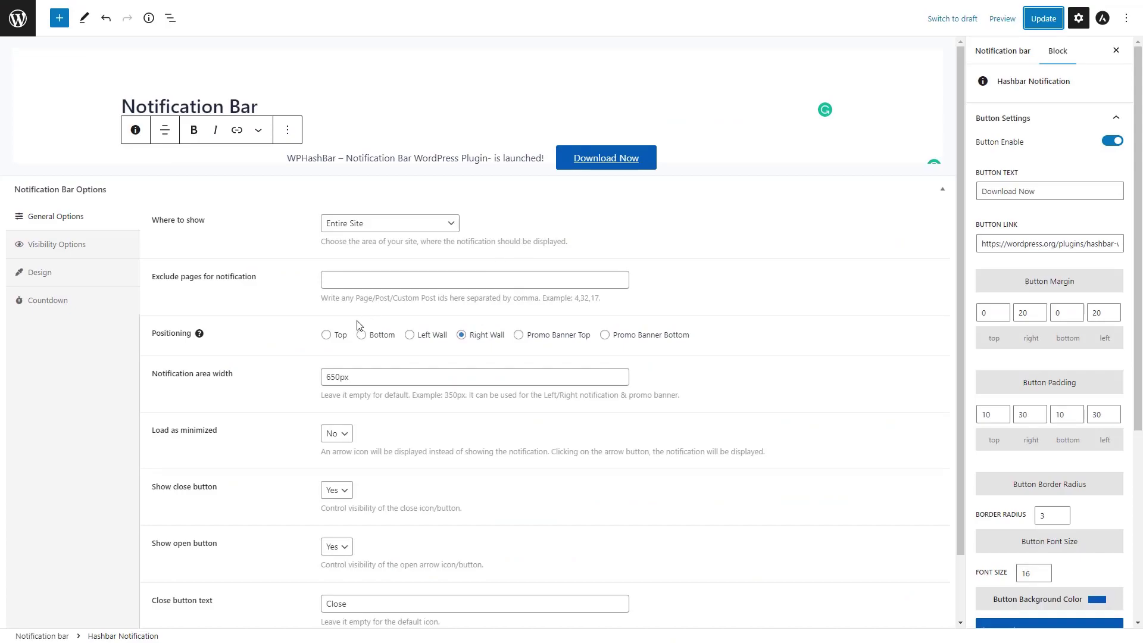
Step: Return the notification's positioning to Top and clear the notification area width
click(326, 335)
double_click(354, 413)
key(BackSpace)
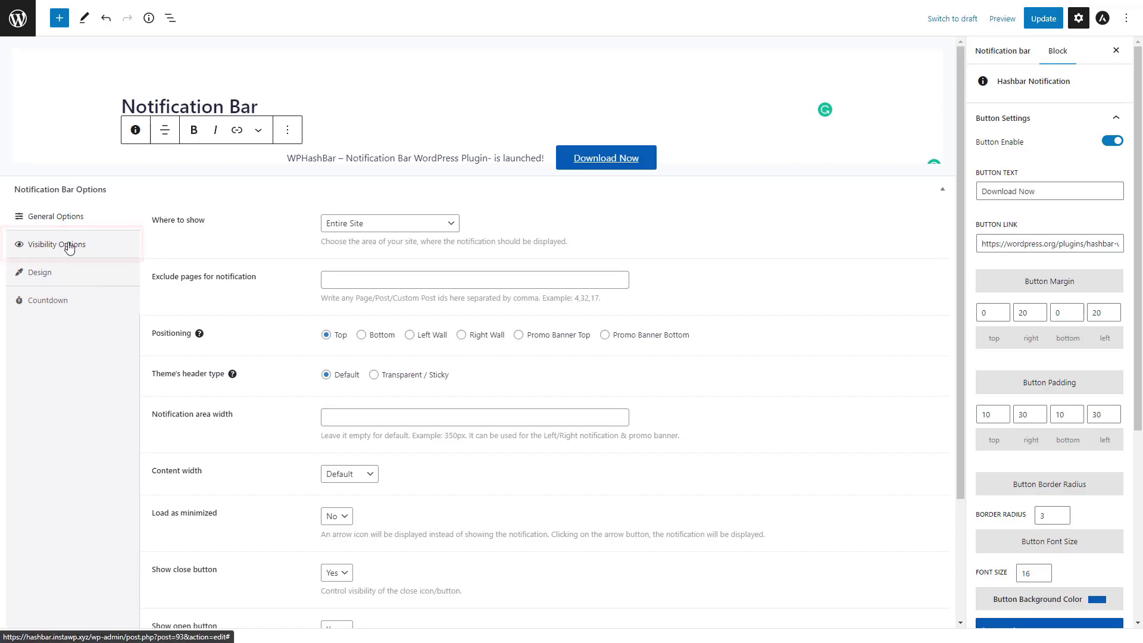
Step: Look at the choices for hiding the notification on mobile and desktop devices in the visibility options
click(71, 249)
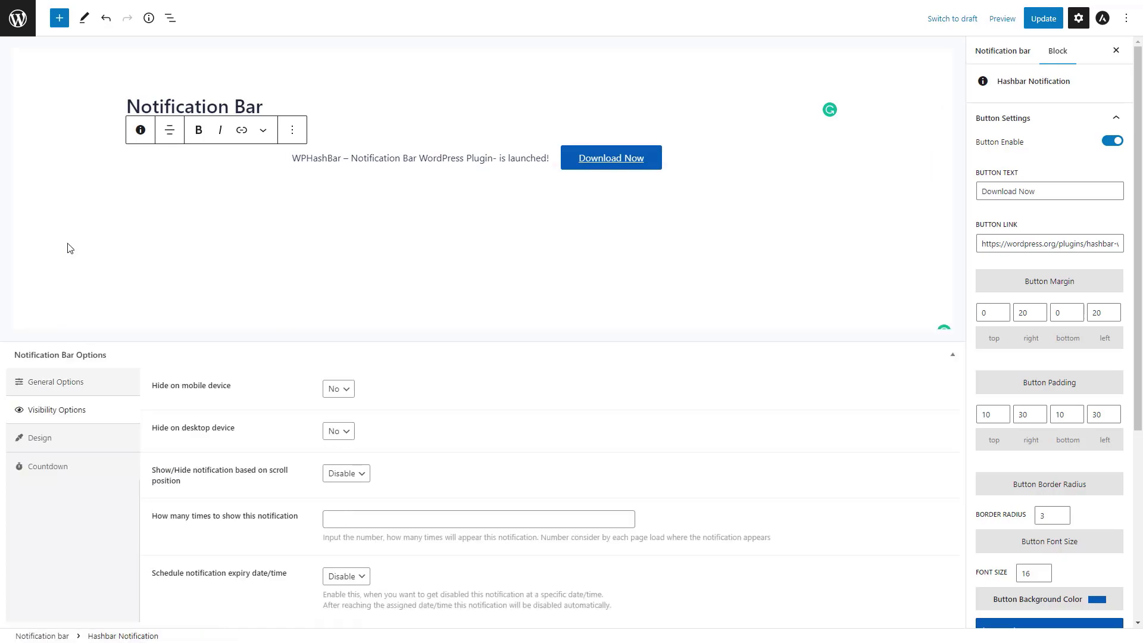
click(338, 389)
click(382, 397)
click(338, 432)
click(389, 438)
Step: Enable showing and hiding the notification based on scroll position, with 15% to show and 75% to hide
click(358, 474)
click(337, 497)
scroll(344, 490, down, 2)
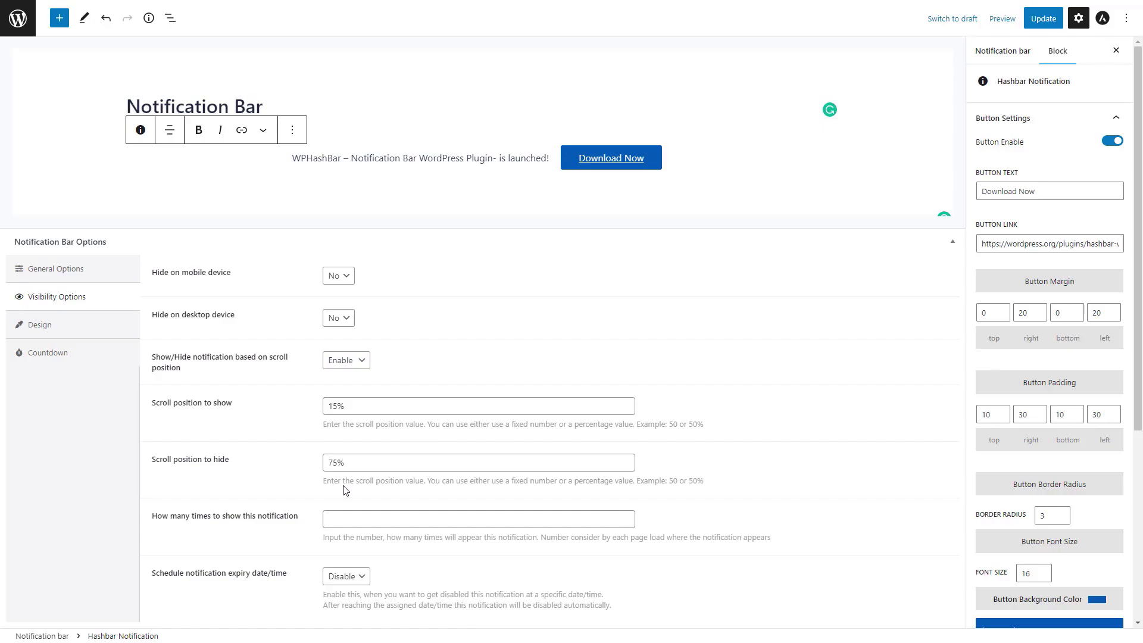
click(355, 405)
click(355, 464)
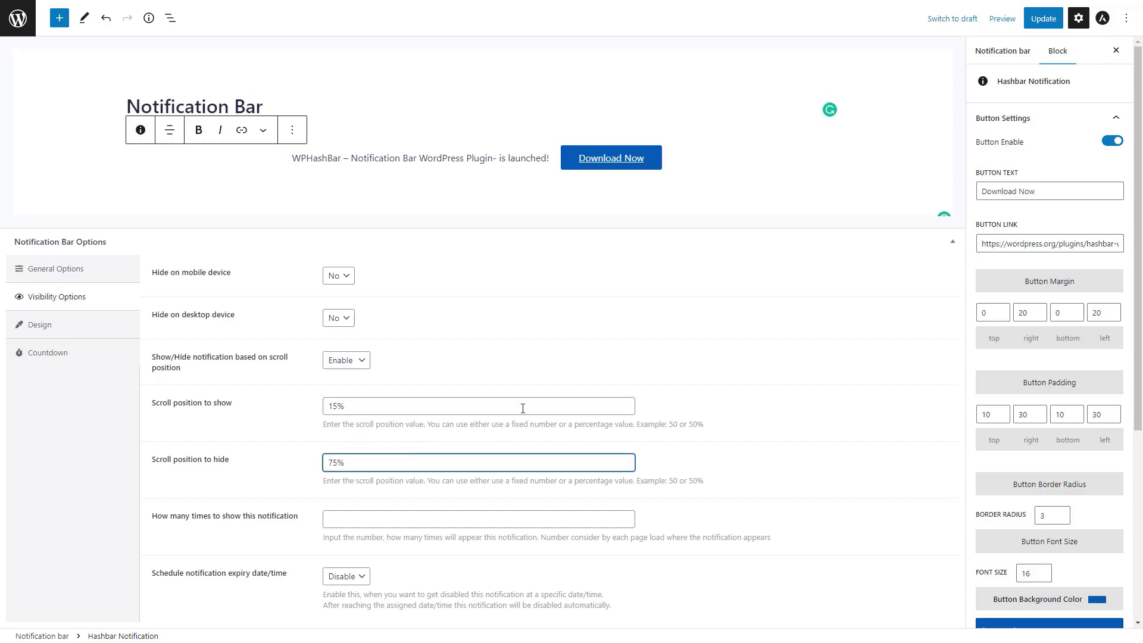
Step: Update the notification bar and check its scroll-based visibility down the home page
click(1041, 18)
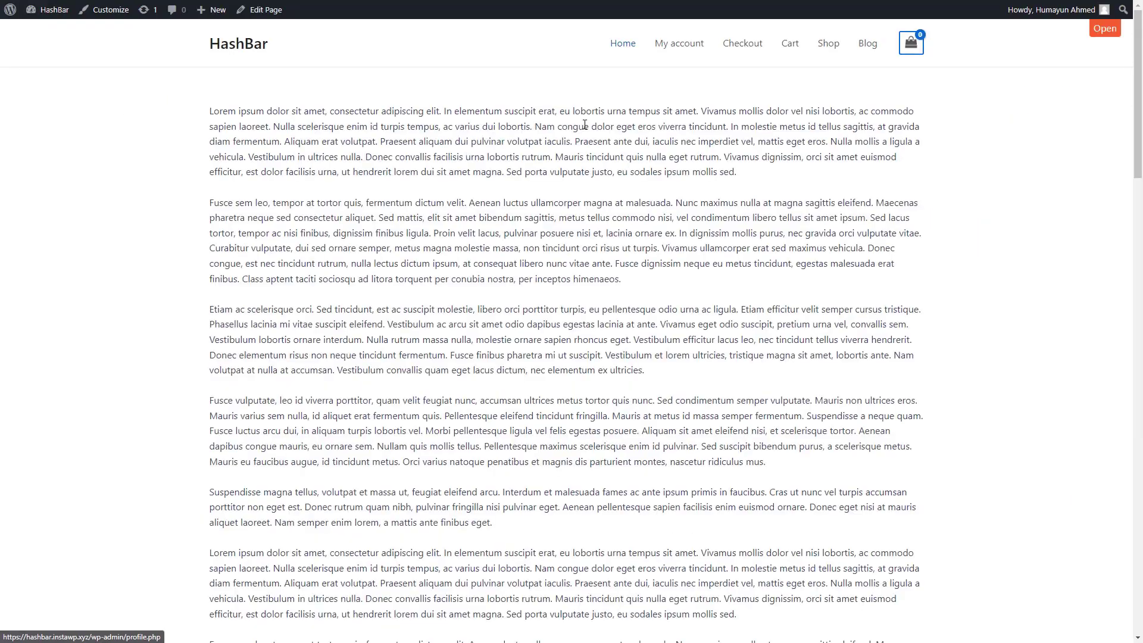
scroll(585, 124, down, 8)
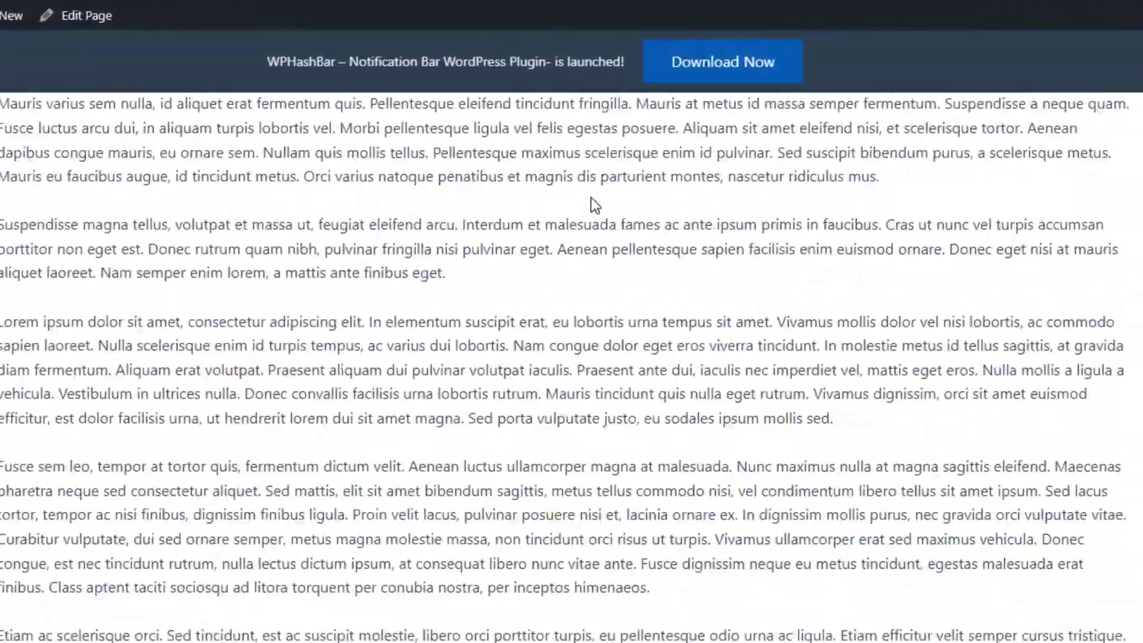
scroll(595, 205, down, 8)
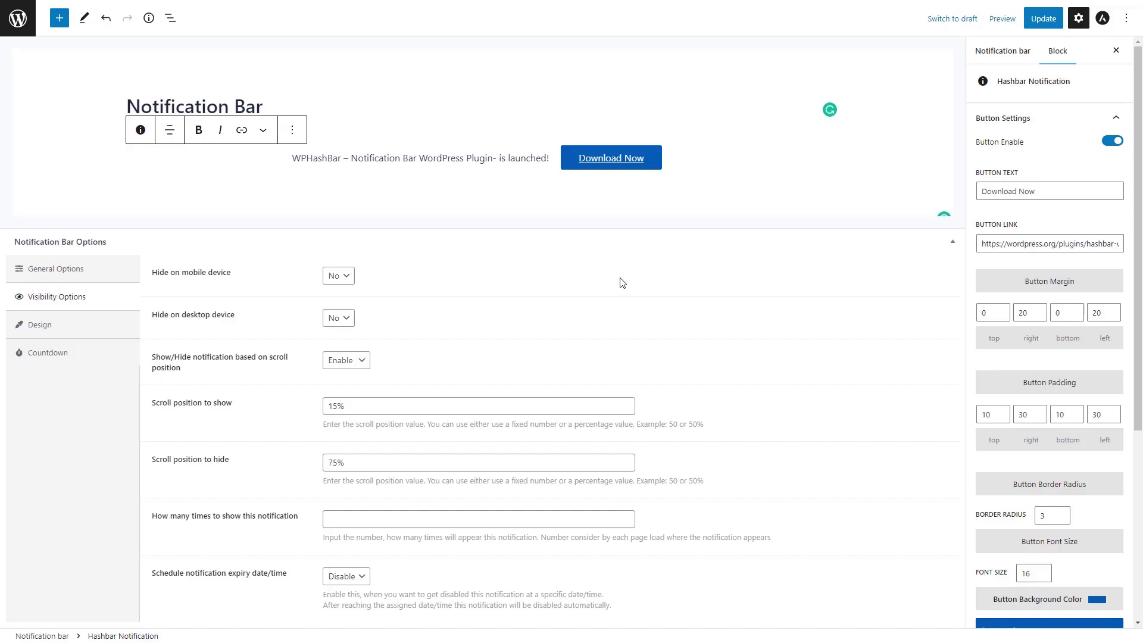
Step: Try enabling the notification's scheduled expiry, view the expiry date and time picker, and disable the schedule again
click(449, 515)
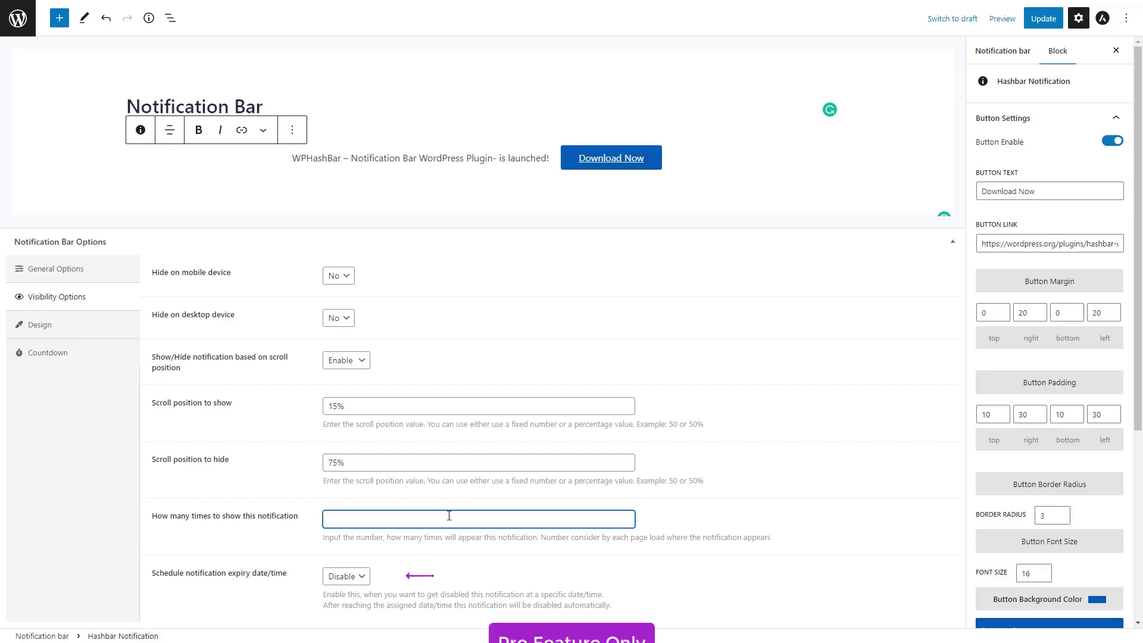
click(342, 576)
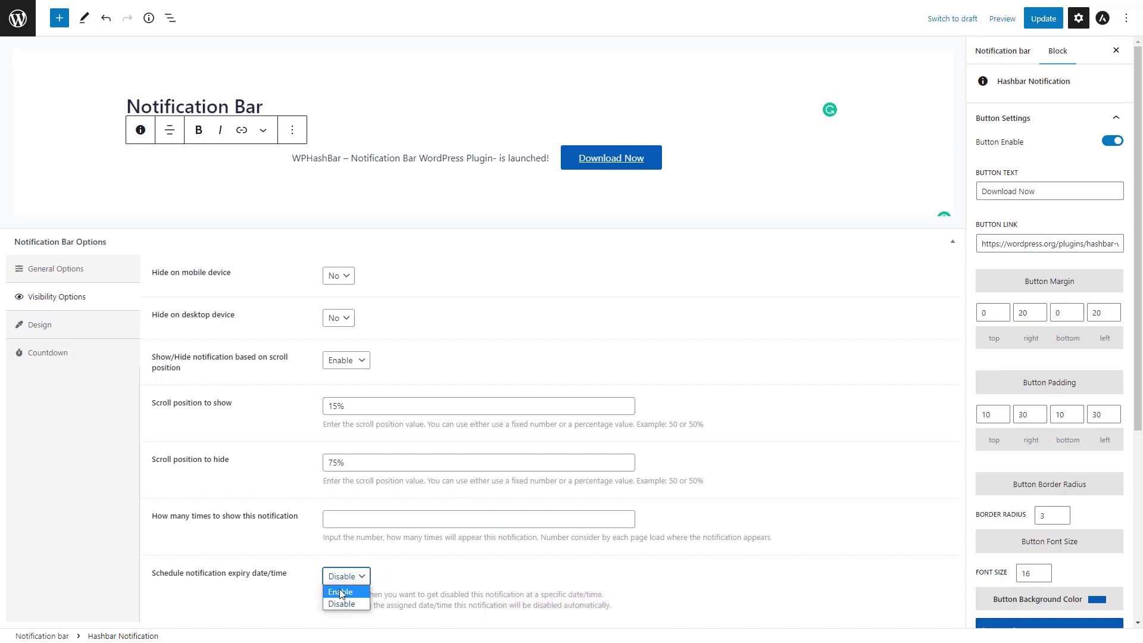
click(340, 603)
click(390, 563)
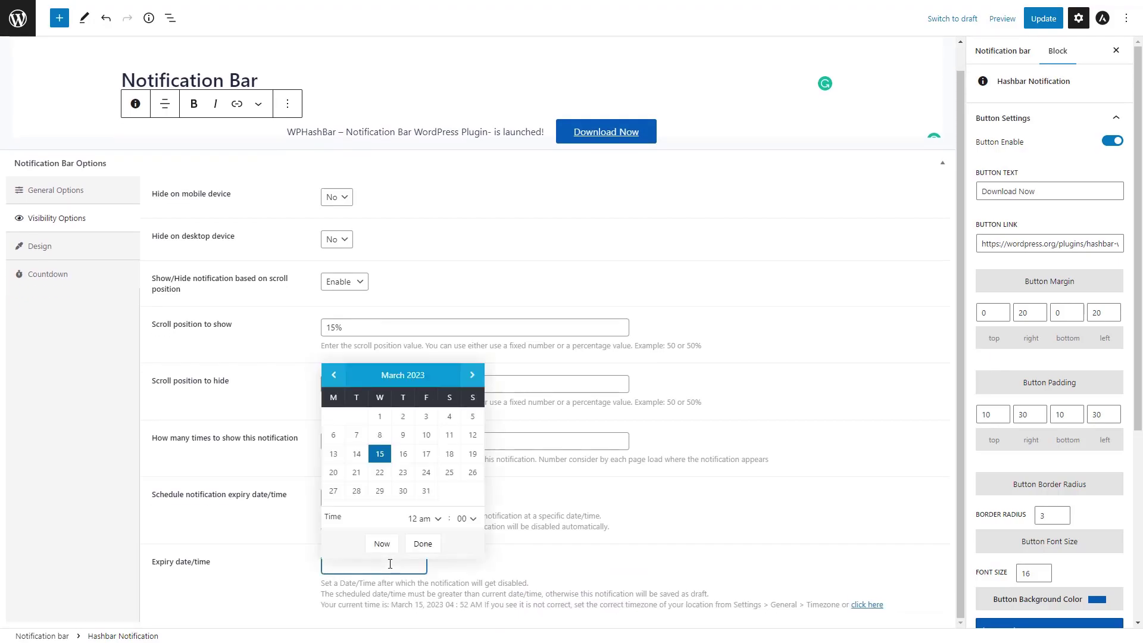
click(442, 568)
click(341, 496)
click(341, 523)
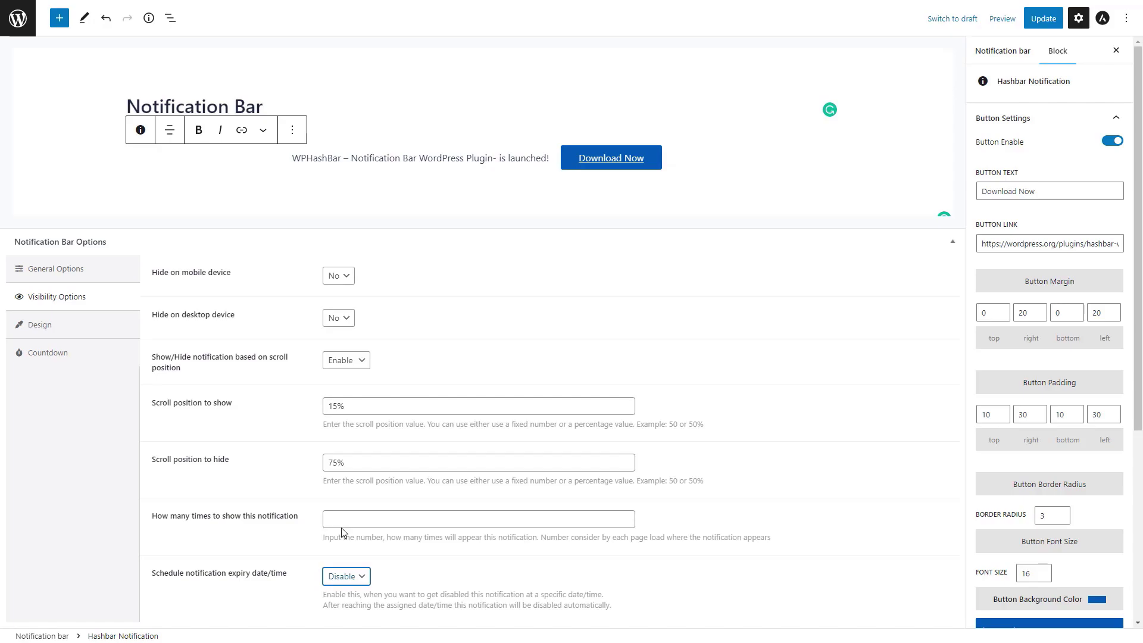
Step: Set the content background color to blue #1e73be in the notification's design options
click(50, 325)
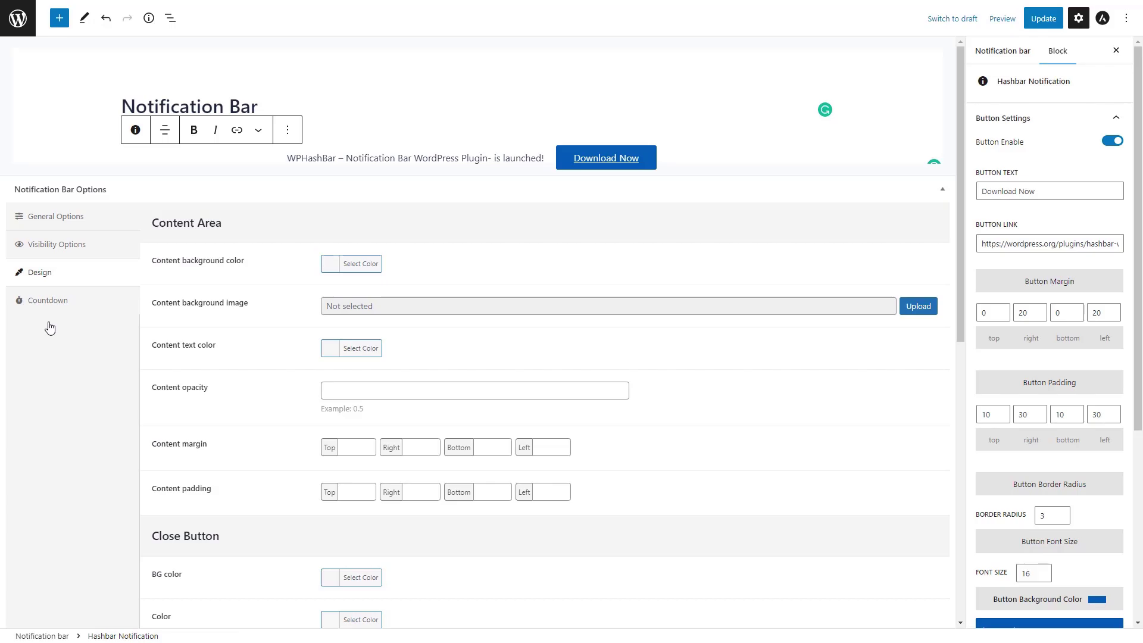
click(328, 268)
click(417, 399)
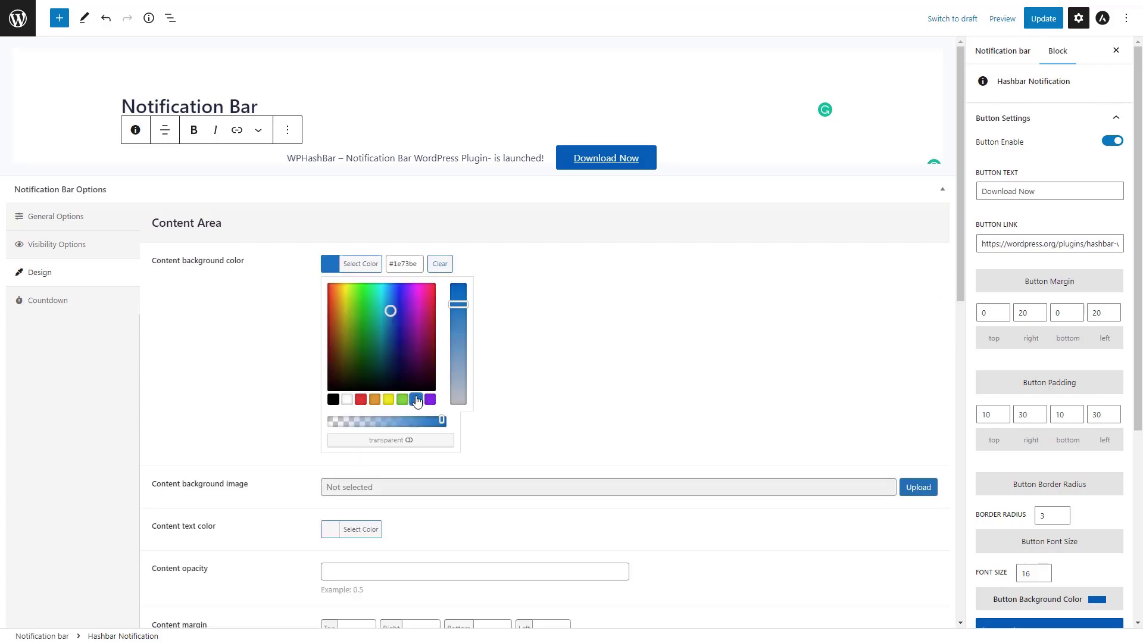
click(542, 376)
Step: Insert an image from the media library as the content background image
click(918, 306)
click(96, 157)
click(1097, 608)
Step: Set the notification's content text color to white
click(351, 408)
click(348, 544)
click(484, 416)
drag(959, 291, 952, 547)
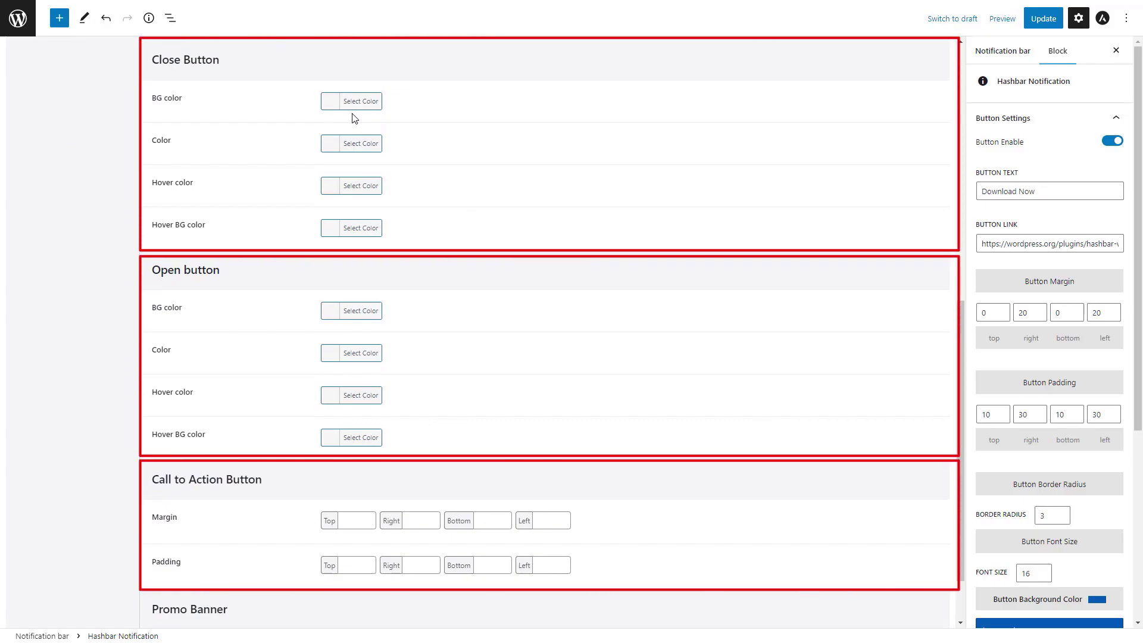
Step: Update the notification and check its new design on the live site by opening and closing the bar
scroll(606, 552, up, 10)
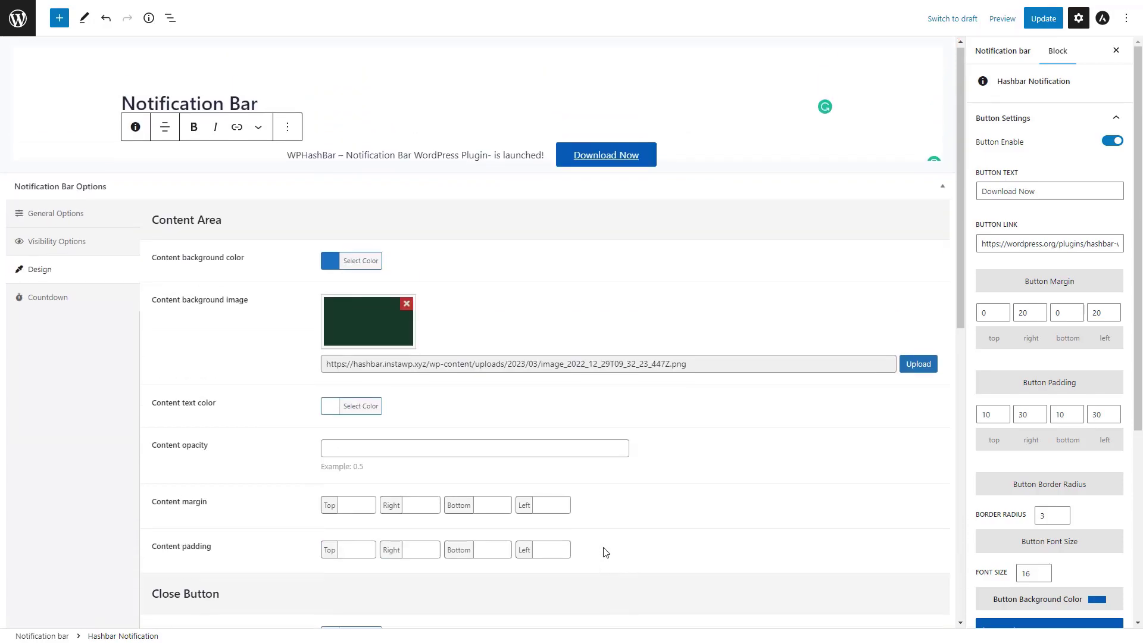
click(1041, 19)
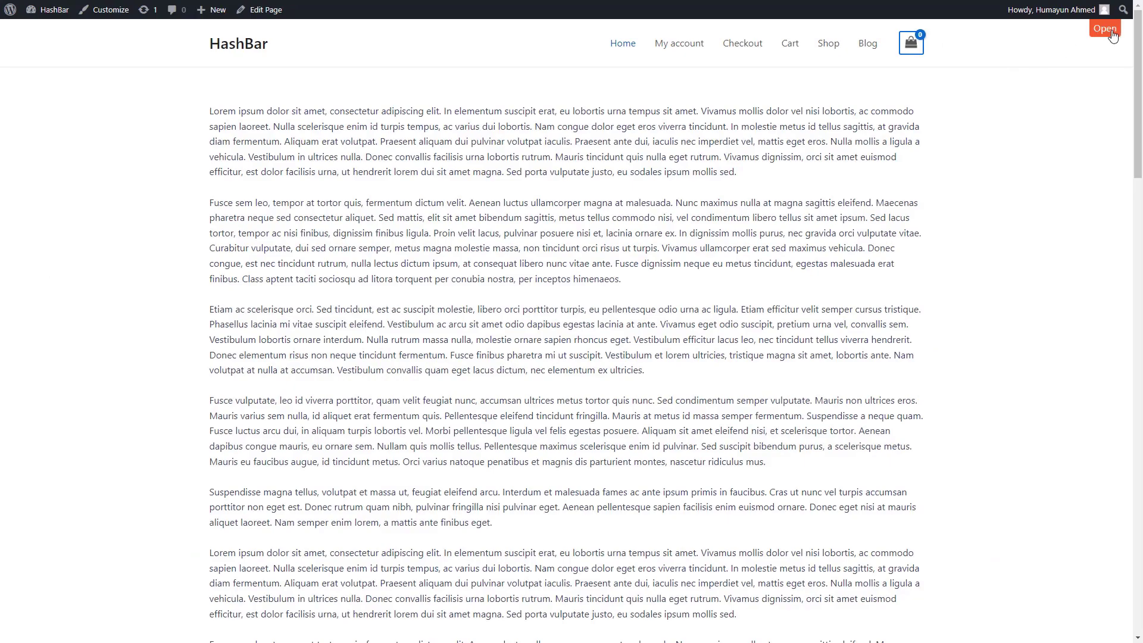
click(1111, 33)
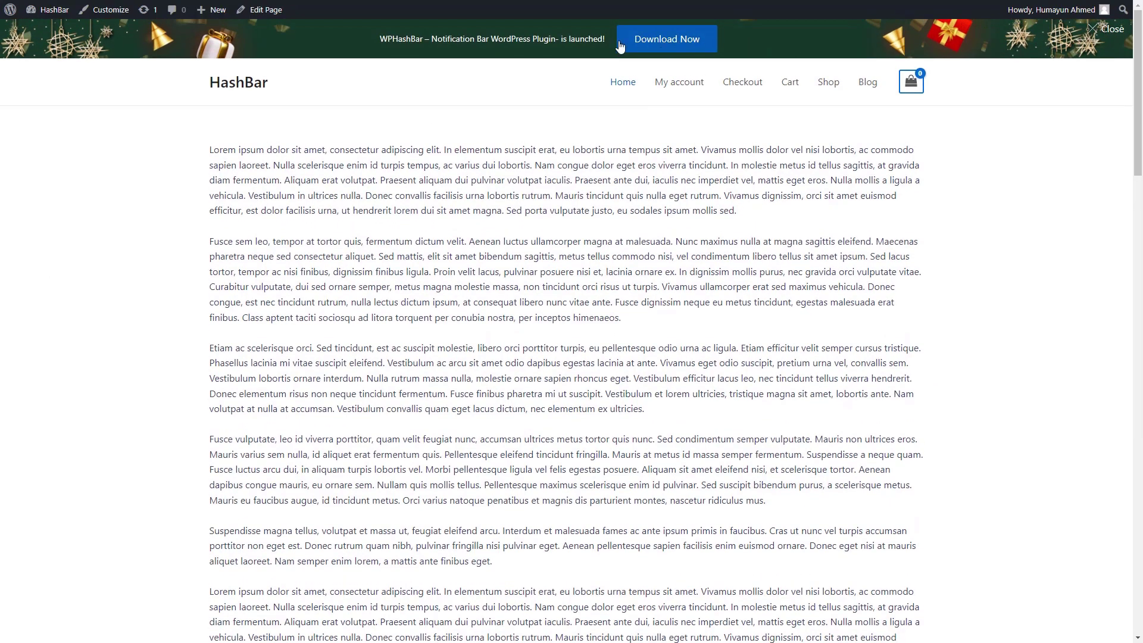
click(1111, 33)
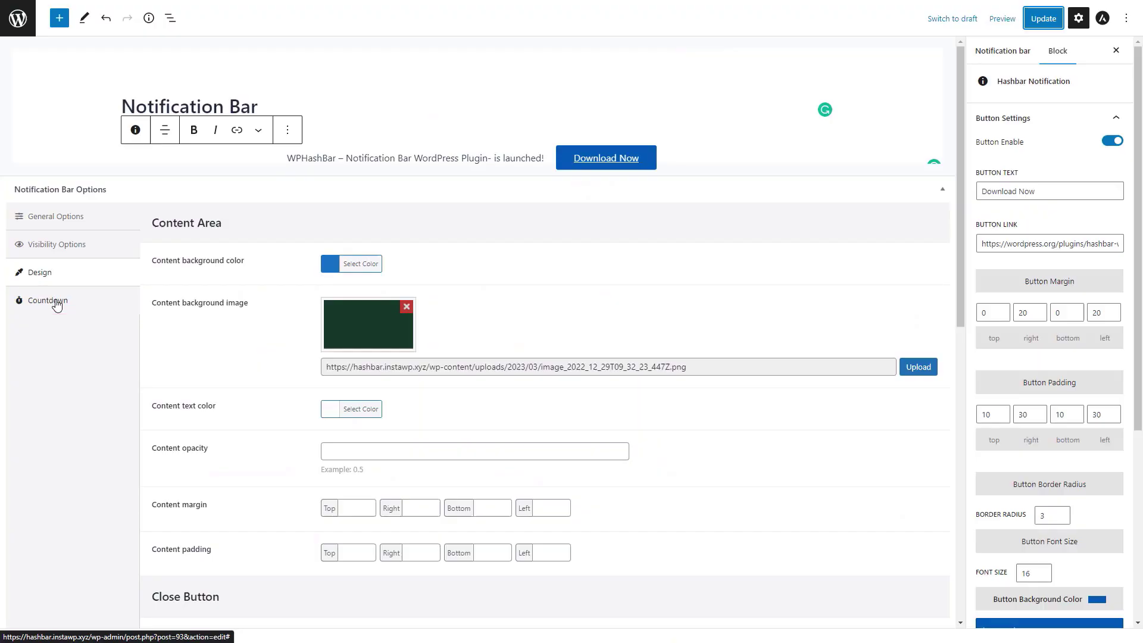
Step: Enable the notification's countdown and set the countdown date to 03/16/2023 12:00 am
click(56, 303)
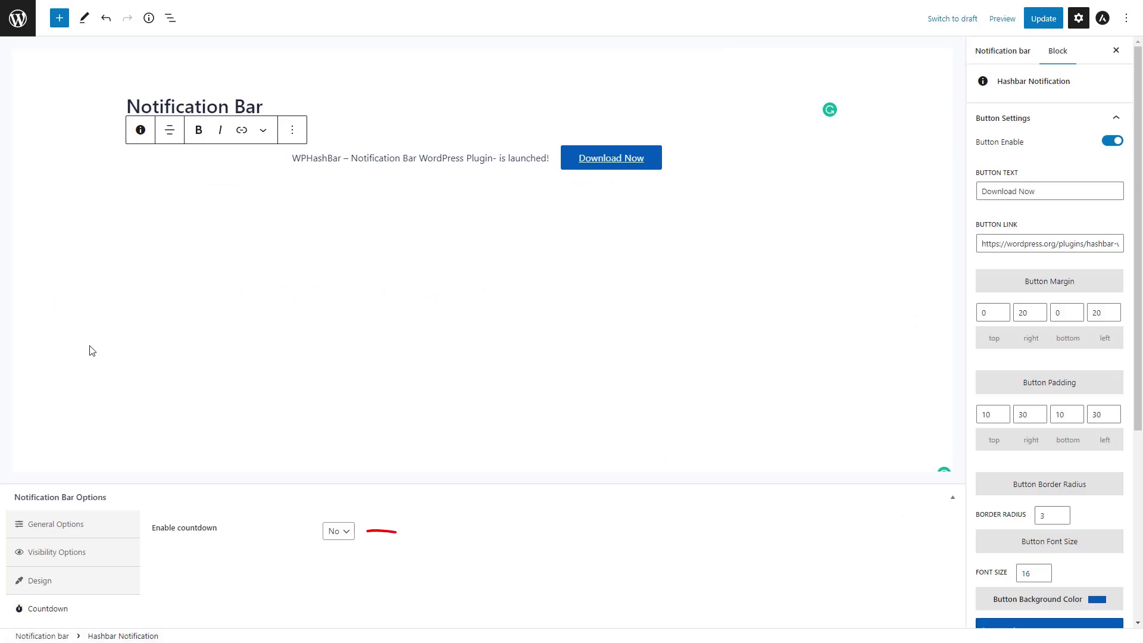
click(337, 531)
click(340, 549)
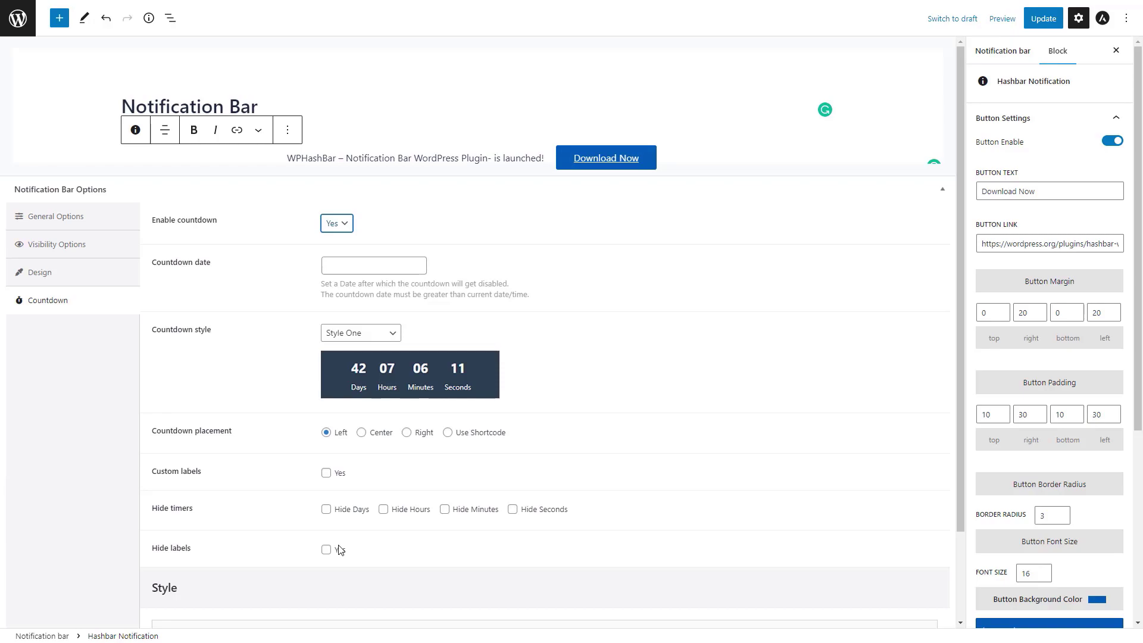
click(344, 265)
click(403, 368)
click(423, 458)
Step: Preview the countdown styles from Style Two onwards, choose Style Seven and update the notification
click(369, 333)
click(365, 370)
click(360, 332)
click(351, 384)
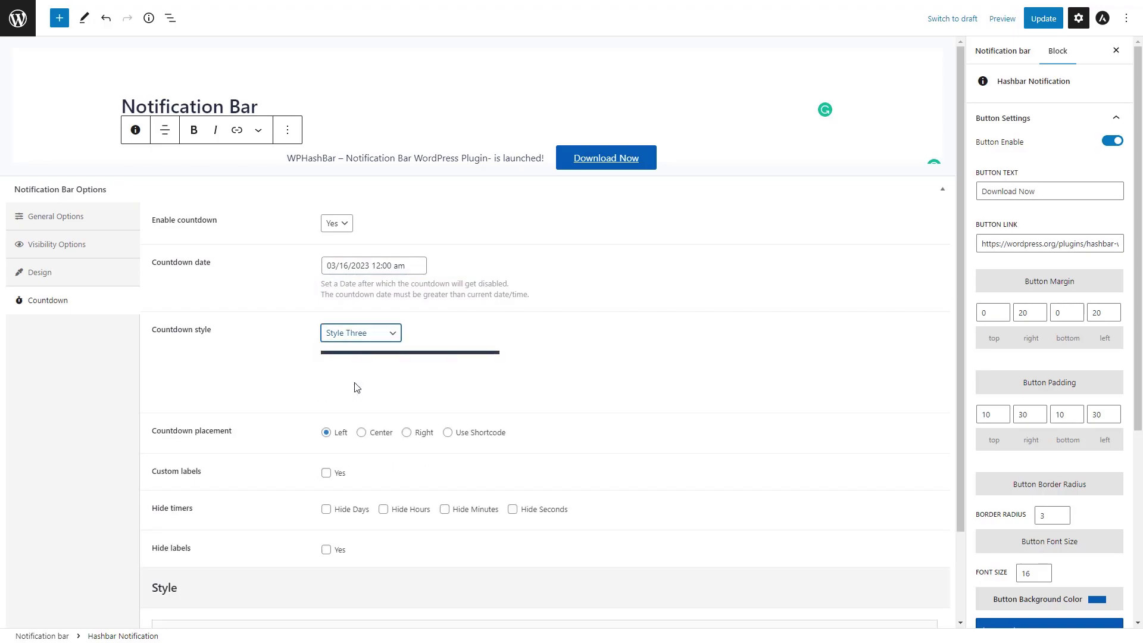
click(360, 333)
click(351, 396)
click(361, 333)
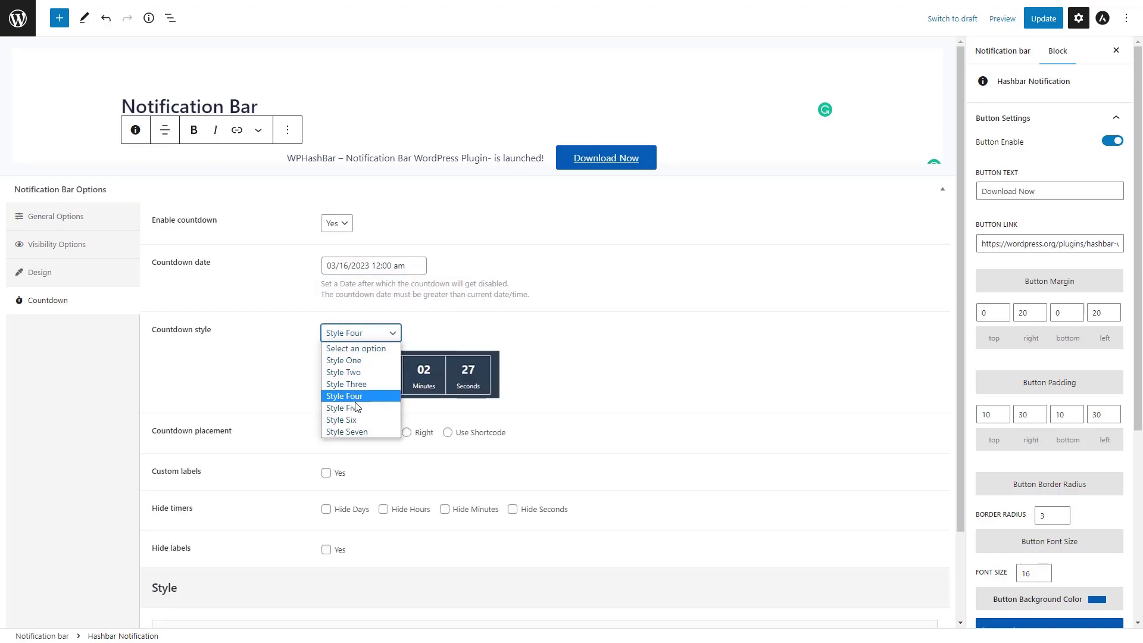
click(344, 407)
click(361, 334)
click(351, 420)
click(354, 335)
click(355, 431)
click(1043, 19)
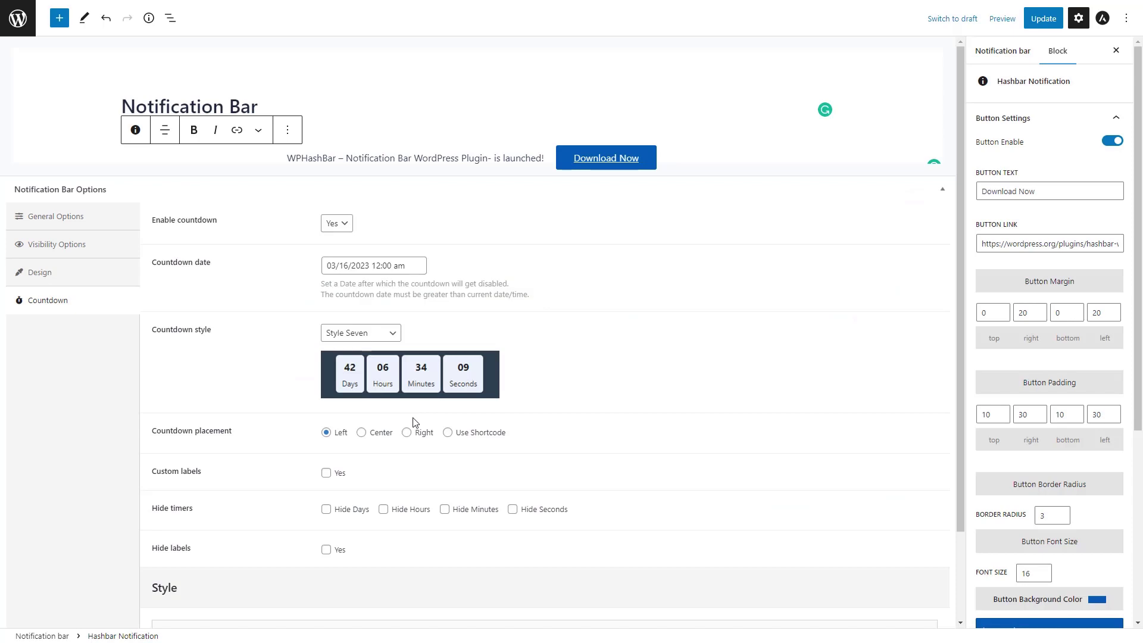
Step: Try the Right countdown placement, then switch it to Use Shortcode and copy the [hashbar_countdown] shortcode
click(406, 432)
click(1040, 23)
click(465, 433)
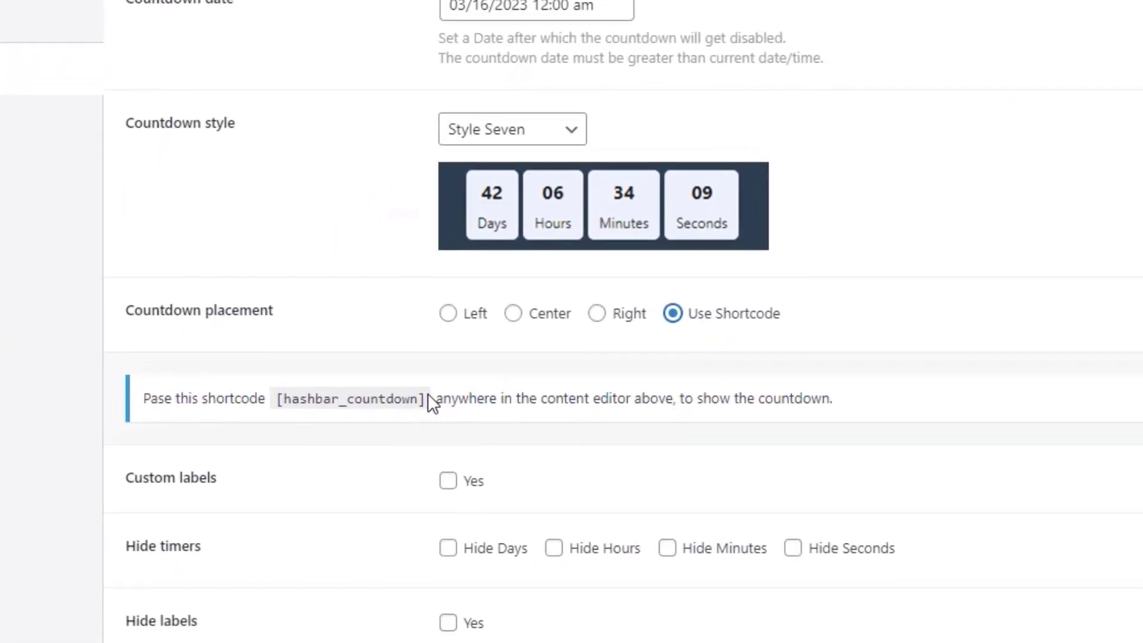
drag(422, 398, 276, 397)
right_click(306, 396)
click(351, 128)
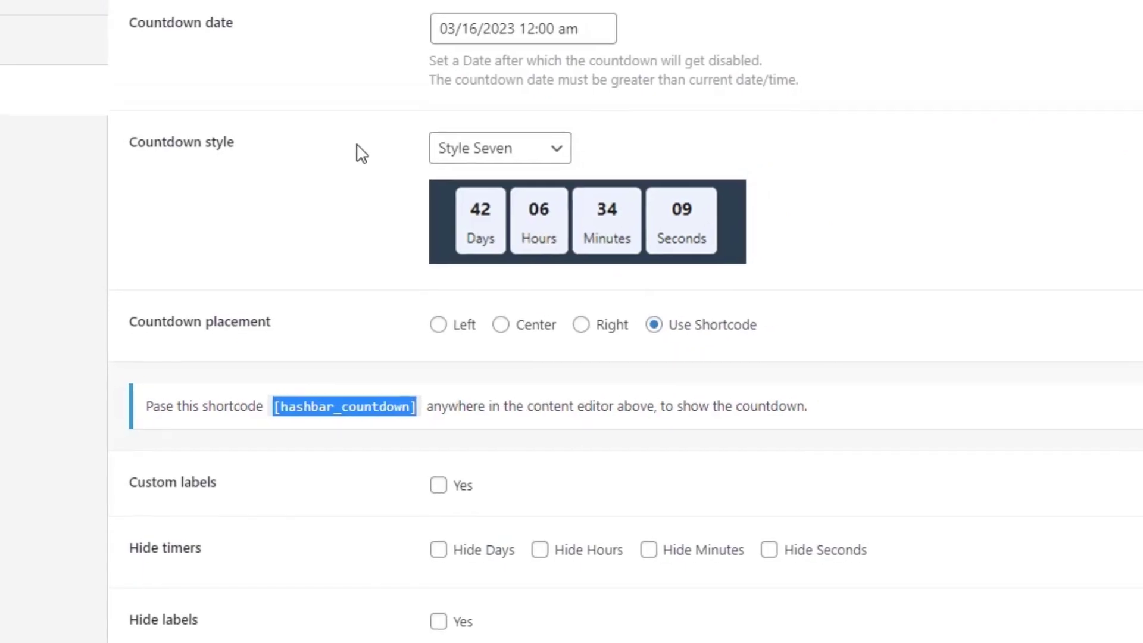
Step: Add a Shortcode block containing [hashbar_countdown] below the notification content and update the notification
click(832, 180)
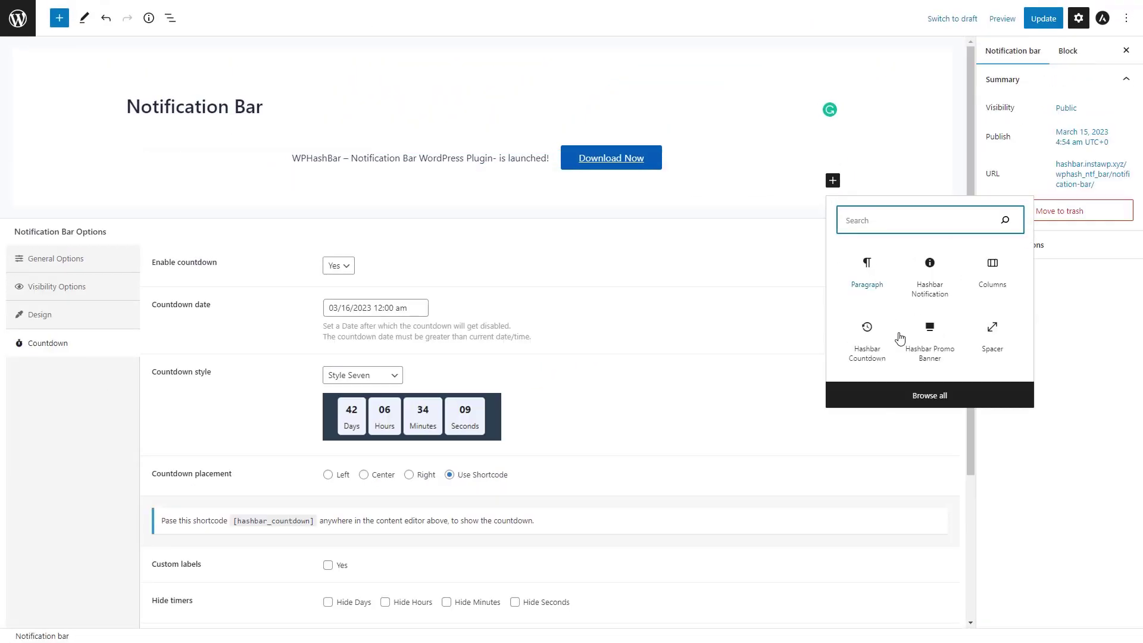
click(929, 396)
text(Shortcode)
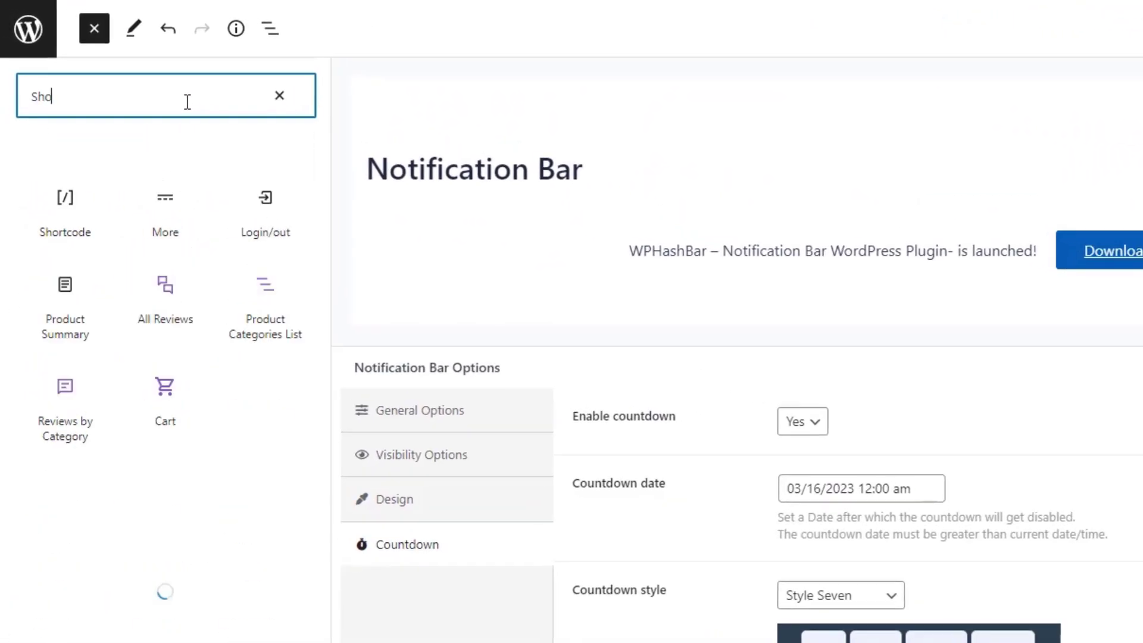
click(67, 197)
drag(71, 198, 945, 266)
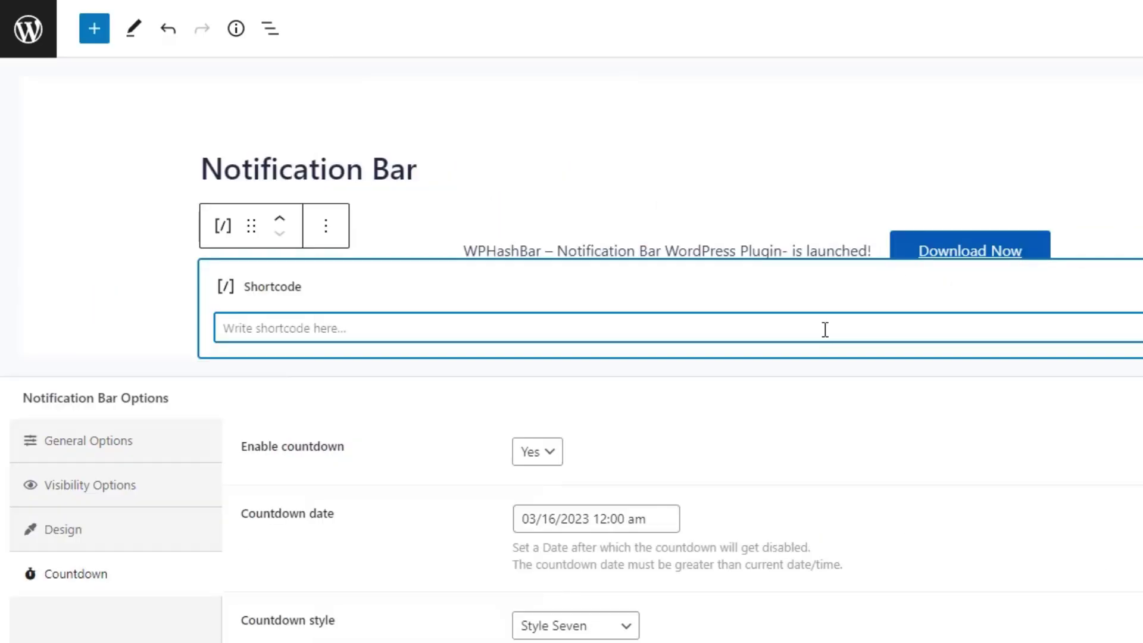
key(ctrl+v)
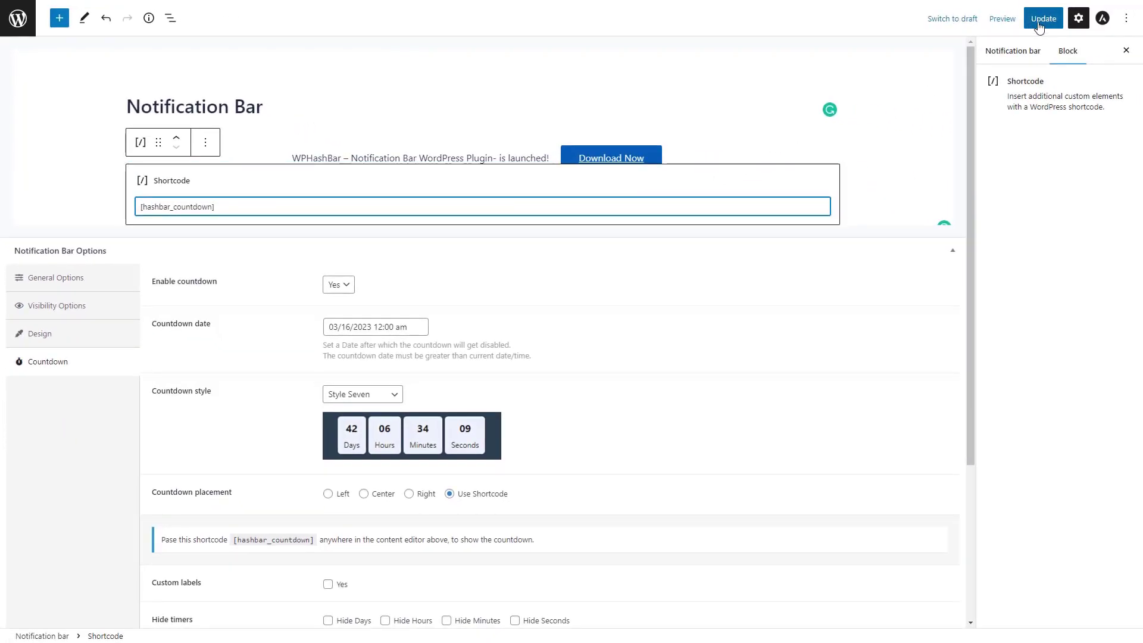
click(1039, 23)
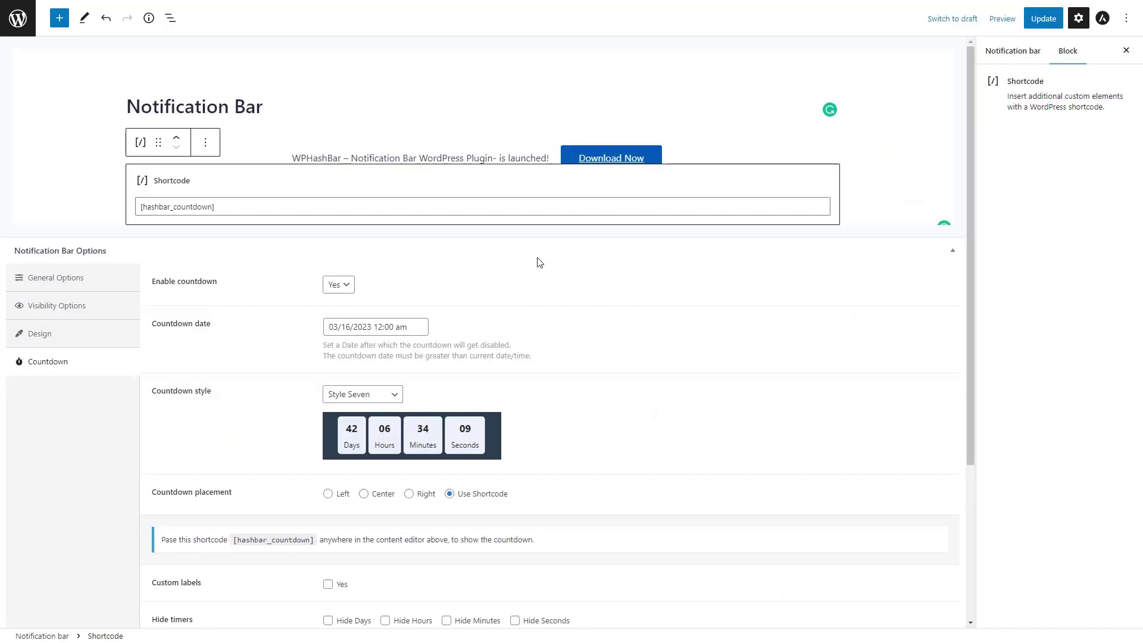
Step: Remove the Shortcode block from the content and set the countdown placement back to Left
click(206, 142)
click(228, 394)
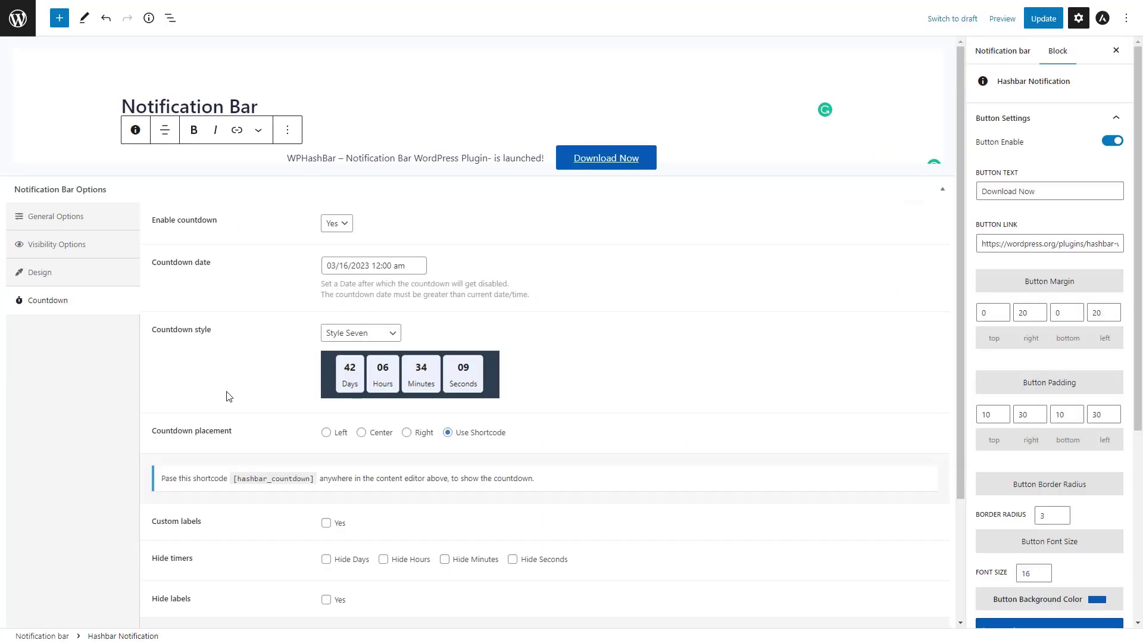
click(328, 434)
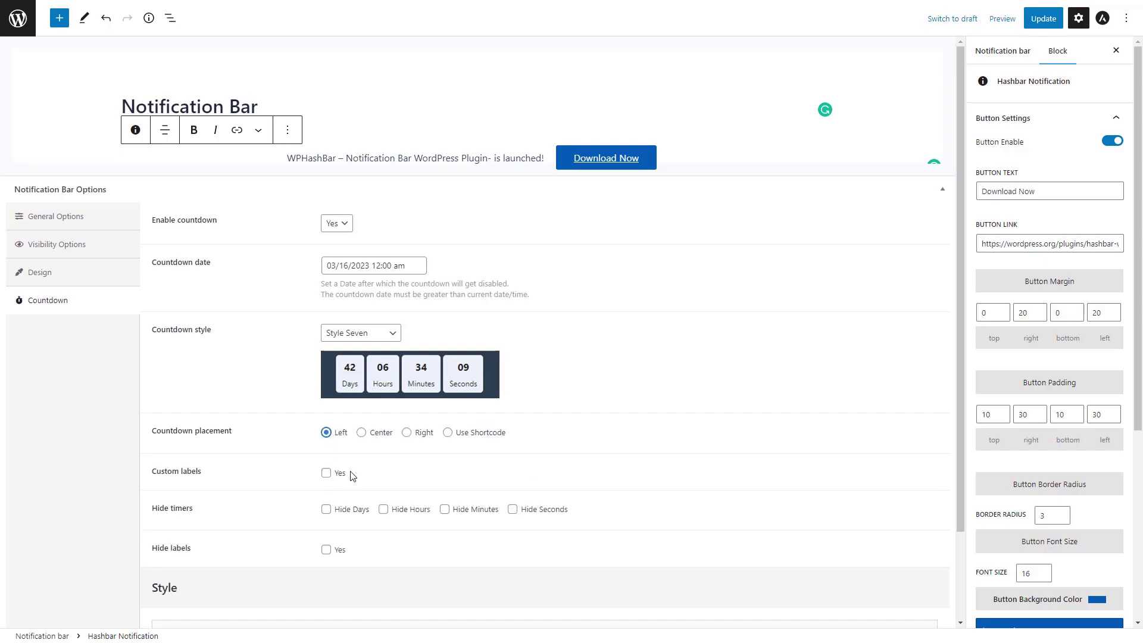
Step: Try enabling custom countdown labels, go through the Hours, Minutes and Seconds label fields, and disable custom labels again
click(325, 473)
scroll(327, 477, down, 3)
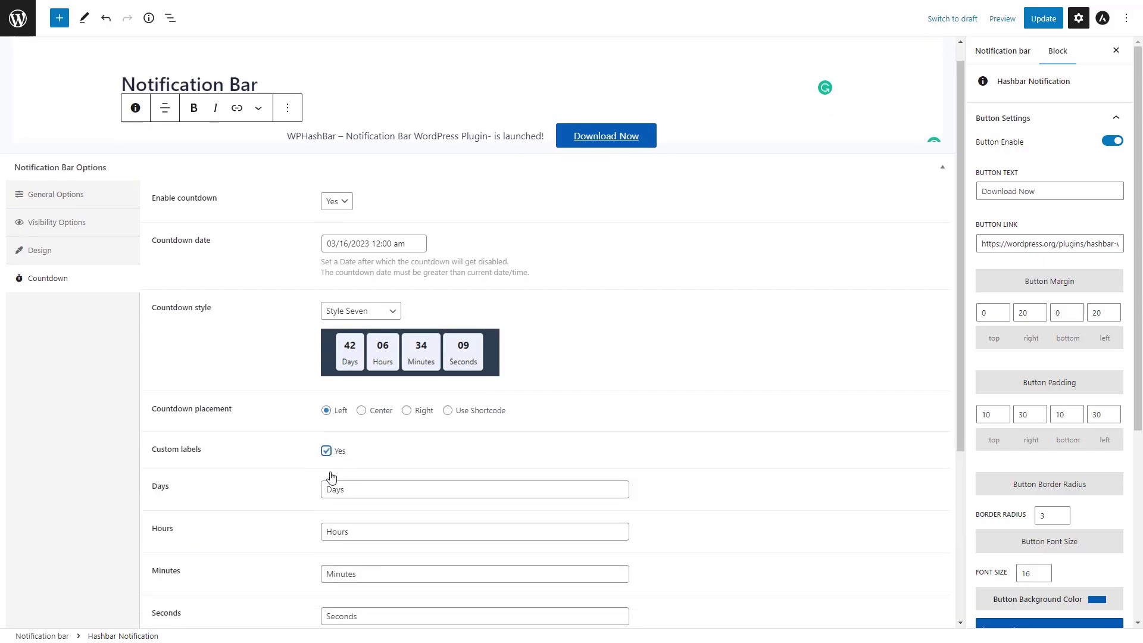
click(359, 355)
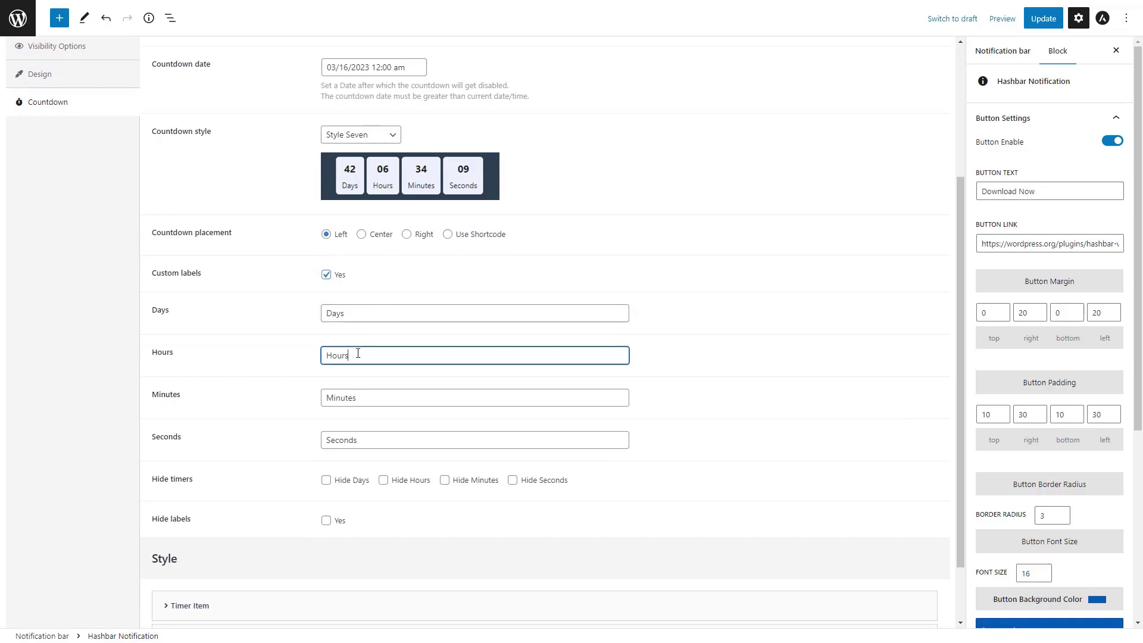
click(358, 398)
click(360, 440)
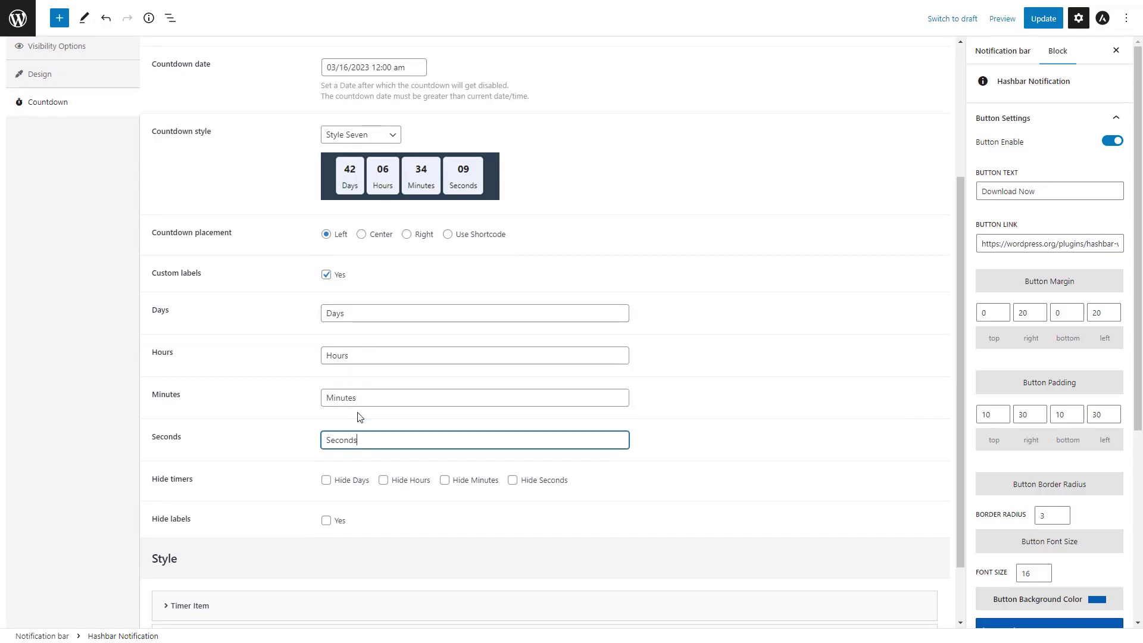
click(326, 275)
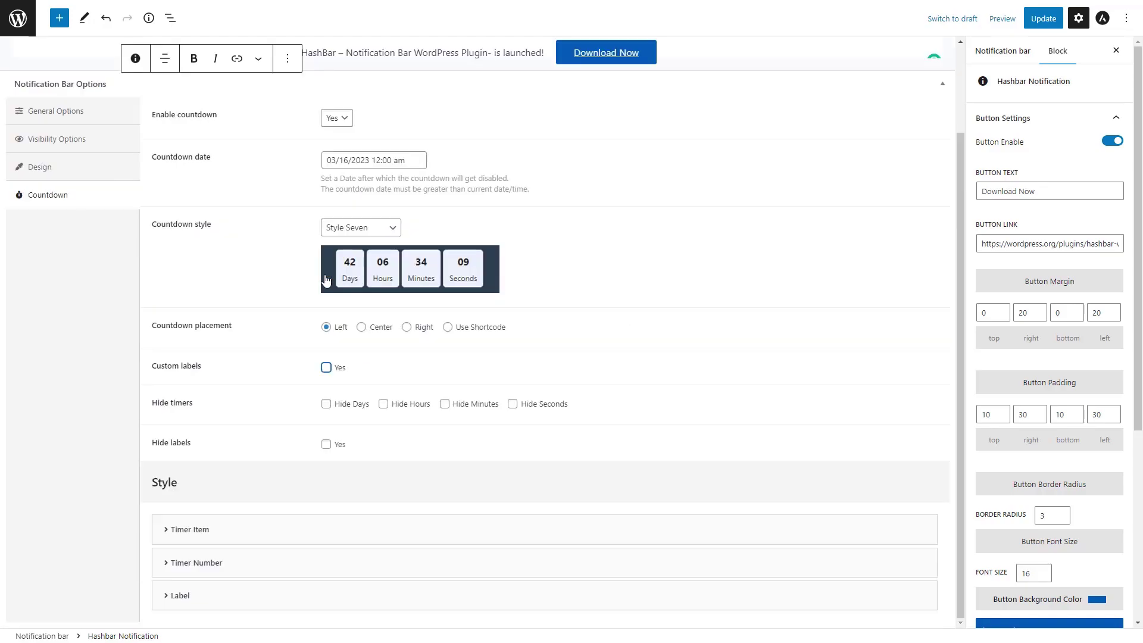
Step: Try hiding the days, hours and minutes timers and the countdown labels, and turn all these hide options off again
click(326, 404)
click(384, 405)
click(446, 405)
click(445, 404)
click(383, 404)
click(326, 405)
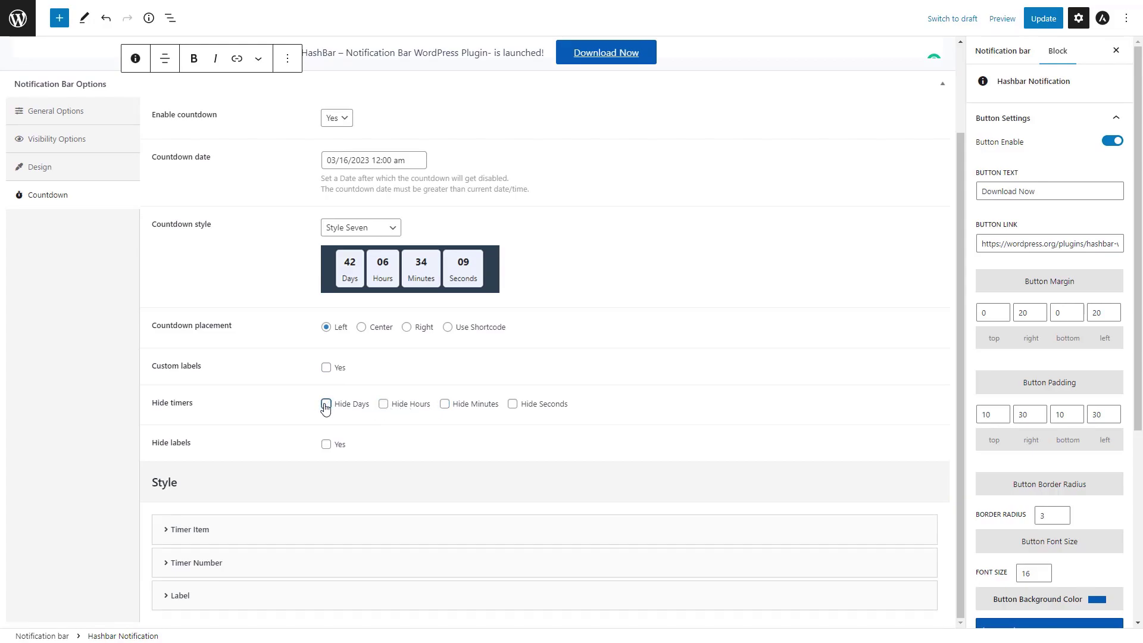
click(327, 445)
click(328, 446)
click(303, 507)
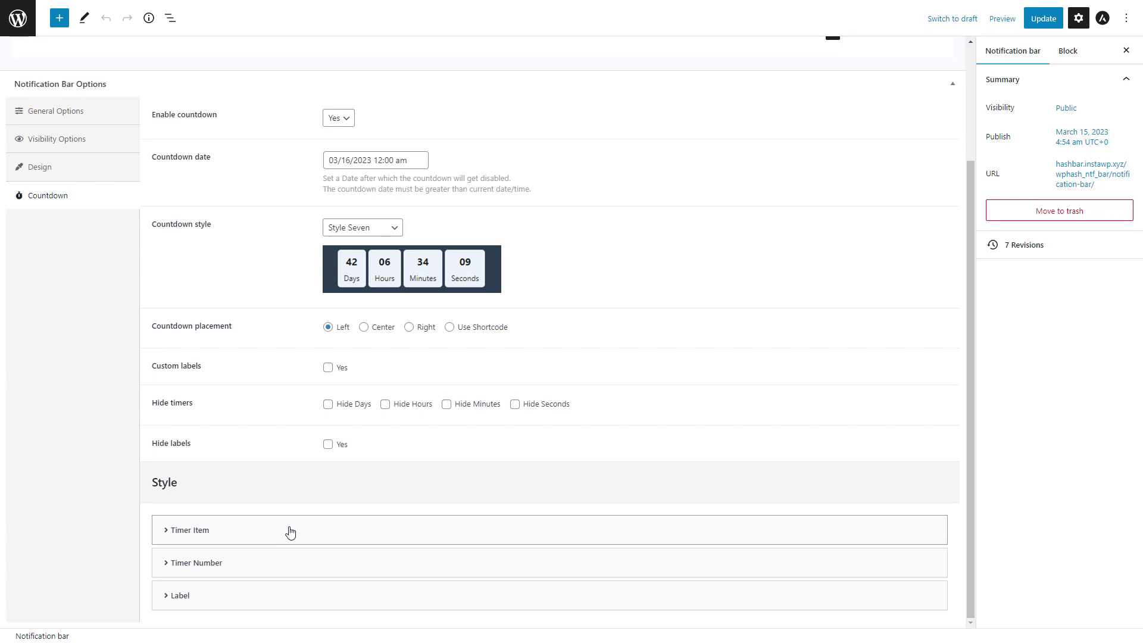
Step: Examine the countdown's Timer Item, Timer Number and Label style settings, collapsing each section after viewing it
click(290, 531)
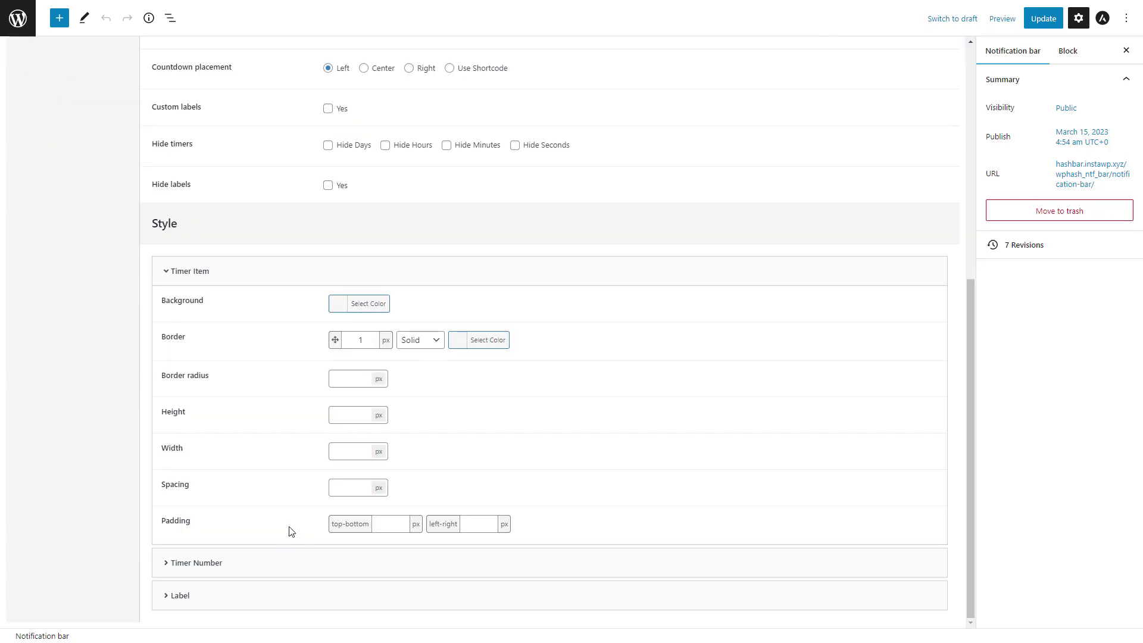
scroll(290, 524, up, 2)
click(280, 377)
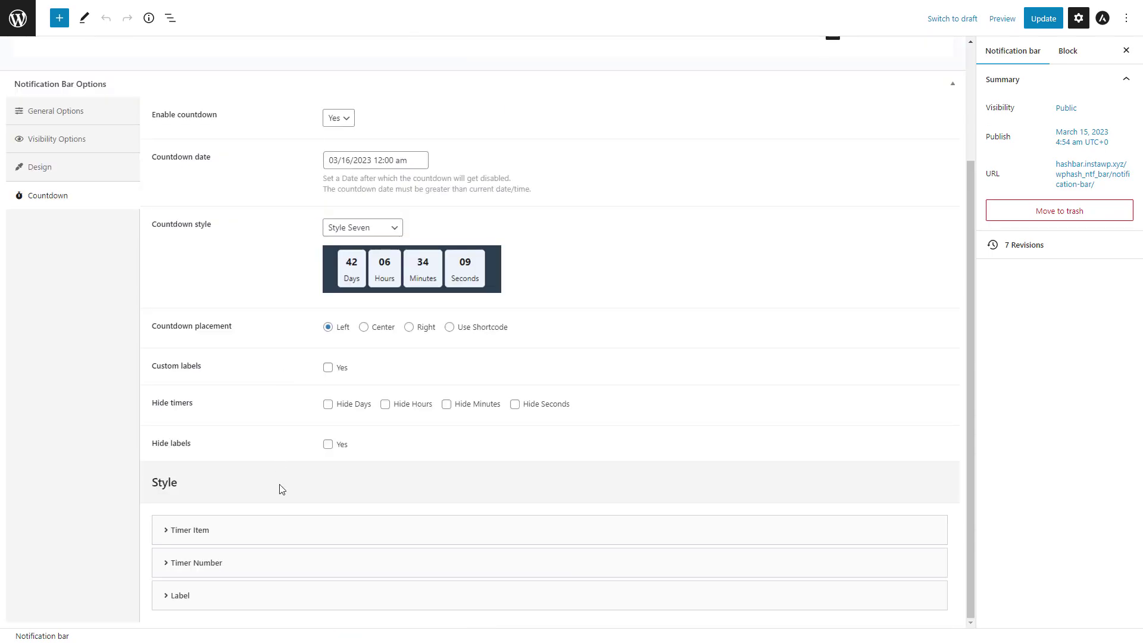
click(280, 564)
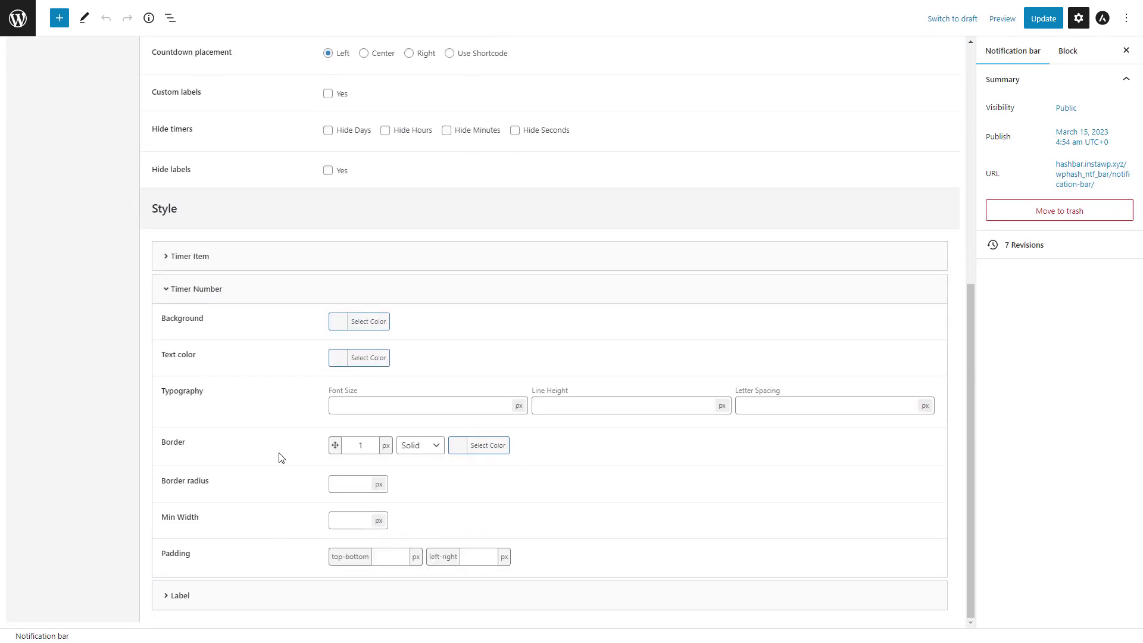
click(274, 302)
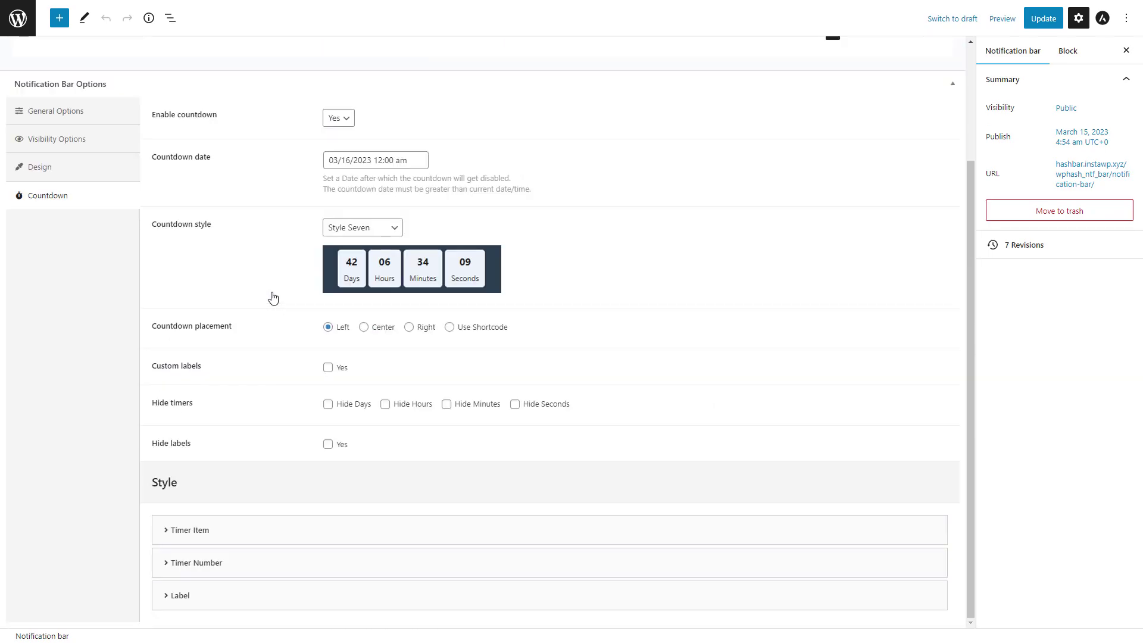
click(258, 595)
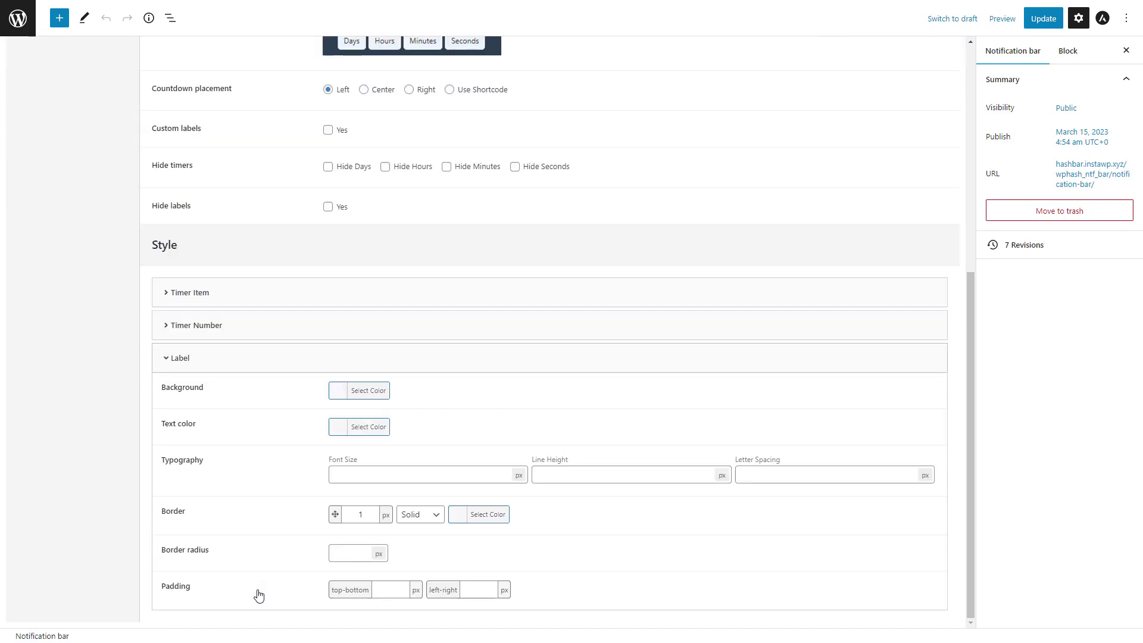
click(255, 365)
Step: Update the notification and create a new notification titled "Promo Banner"
click(1042, 19)
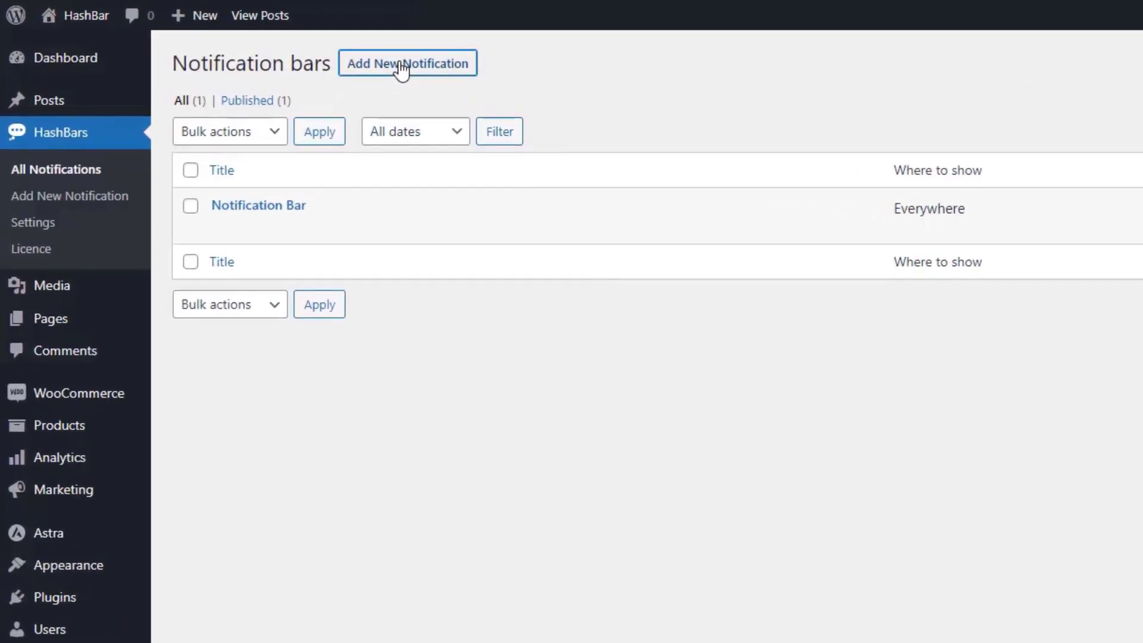
click(401, 66)
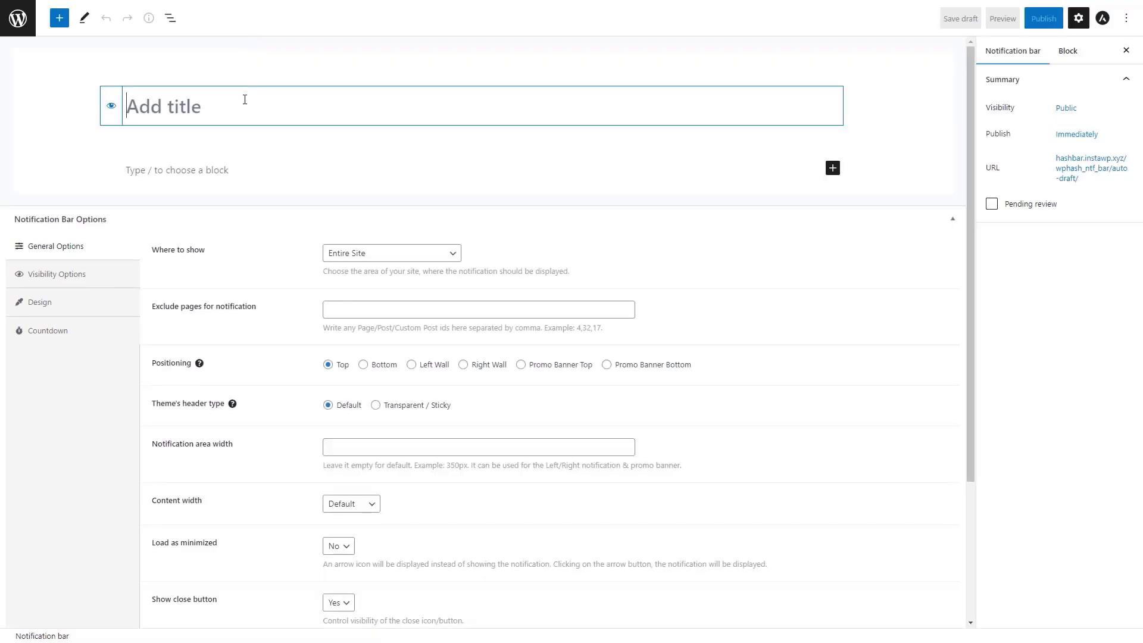
text(Promo Banner)
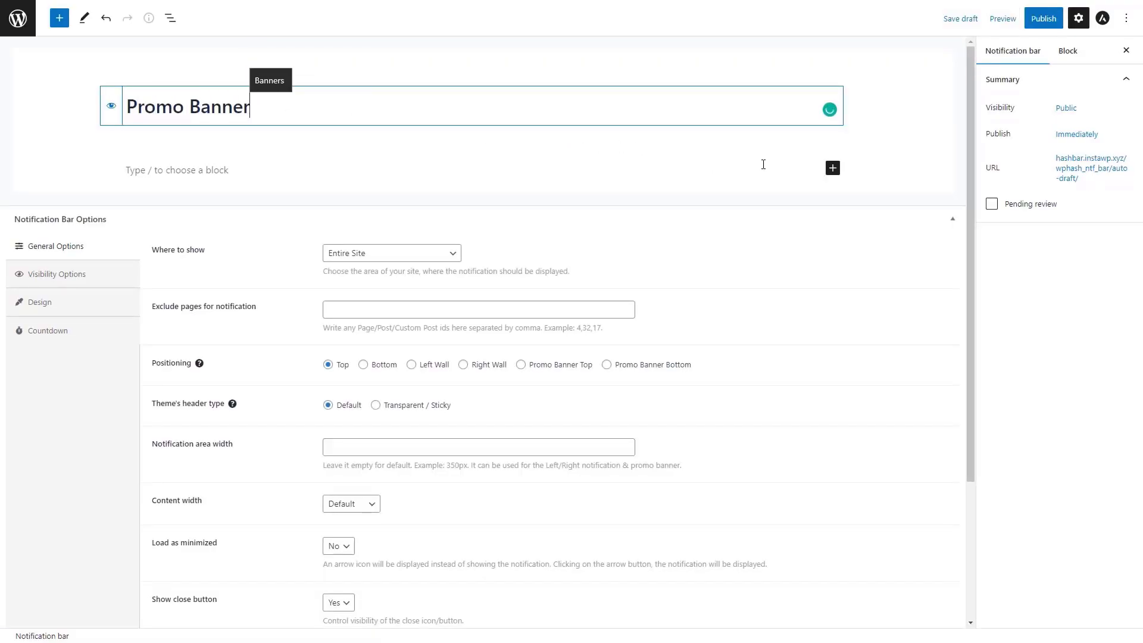
Step: Insert a Hashbar Promo Banner block from the full block library below the Promo Banner title
click(833, 168)
click(930, 372)
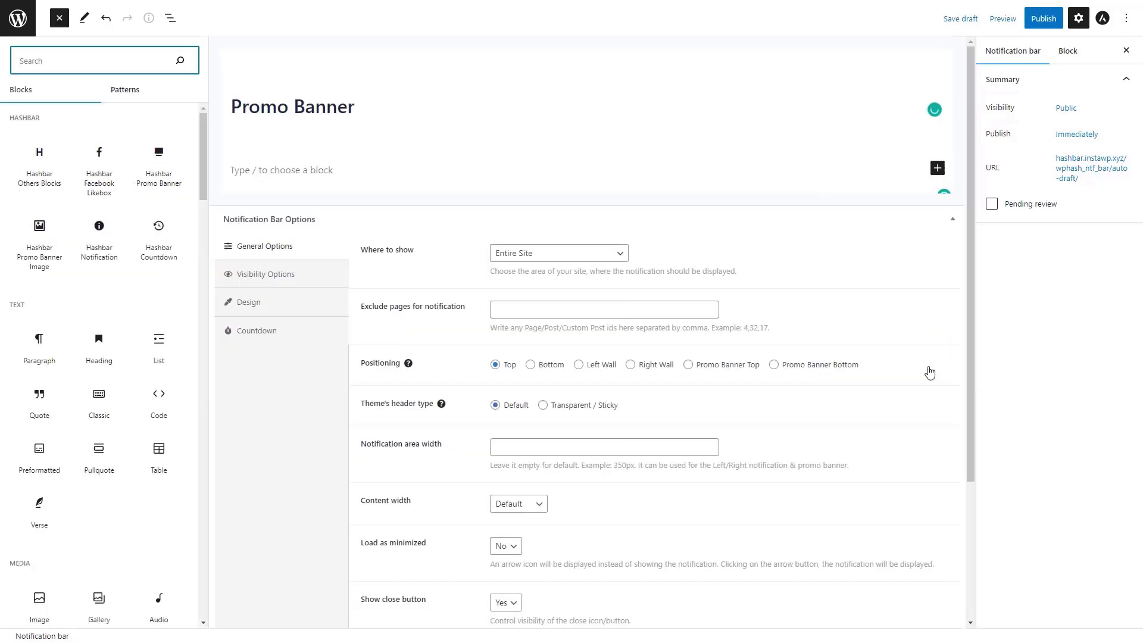
mouse_move(158, 152)
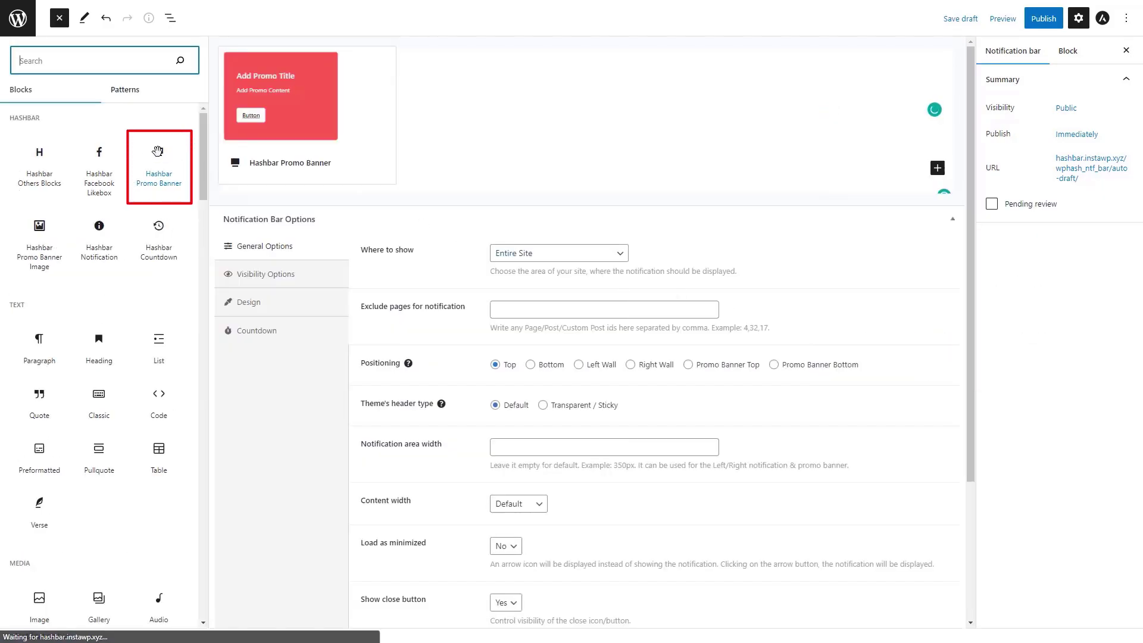
drag(158, 151, 301, 169)
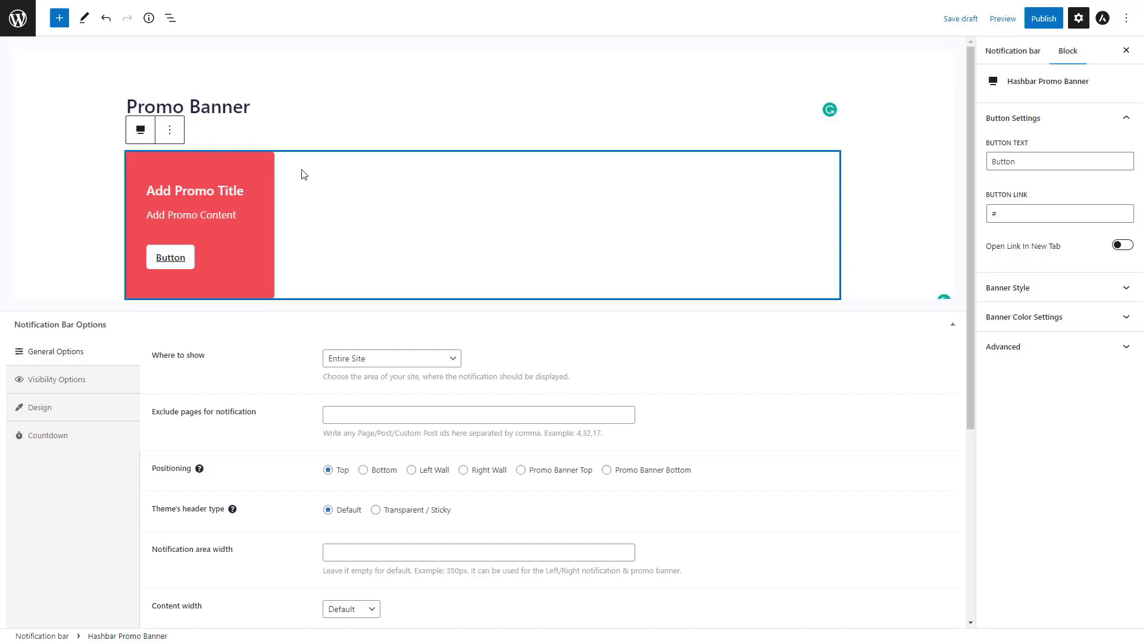
Step: Examine the promo banner block's Button Settings, Banner Style and Banner Color Settings, collapsing each section after viewing it
click(1024, 161)
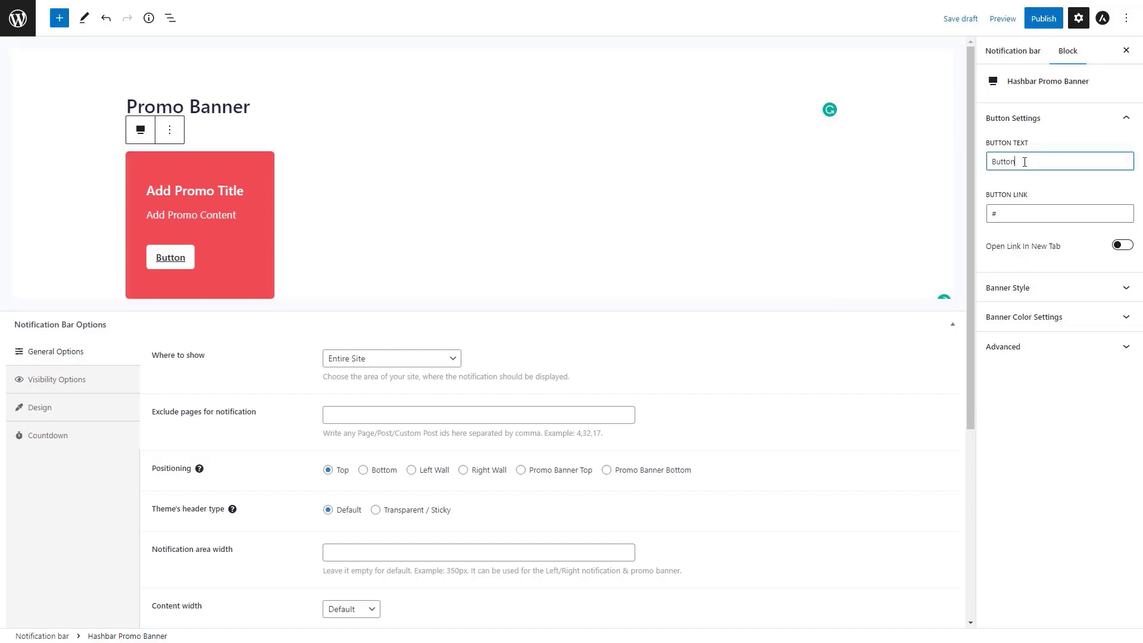
click(1024, 213)
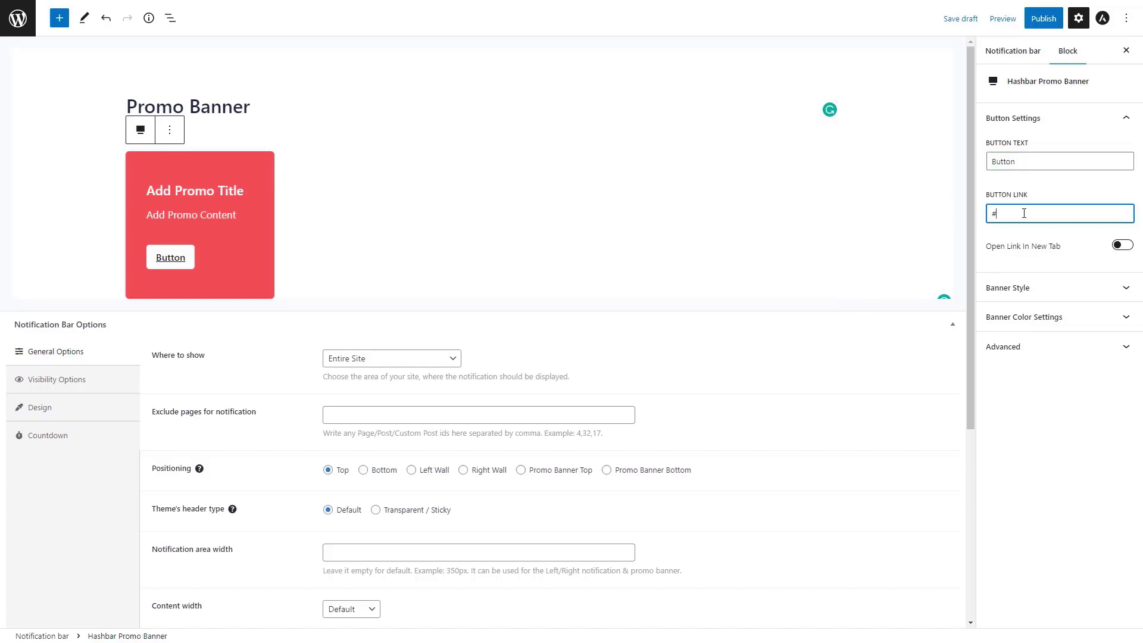
click(1022, 119)
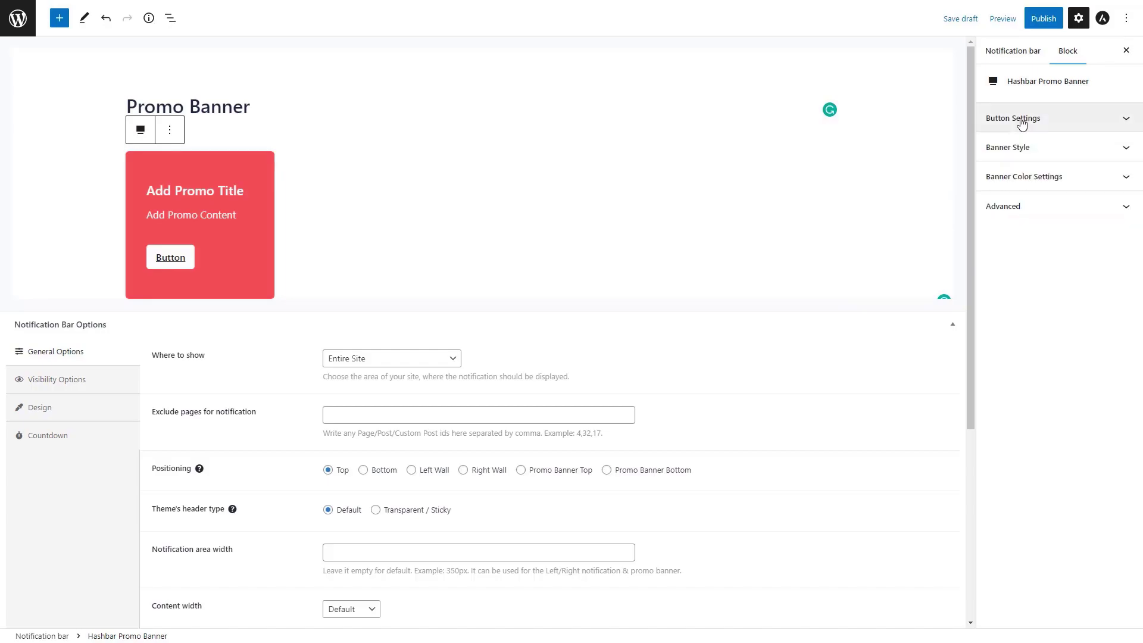
click(1023, 149)
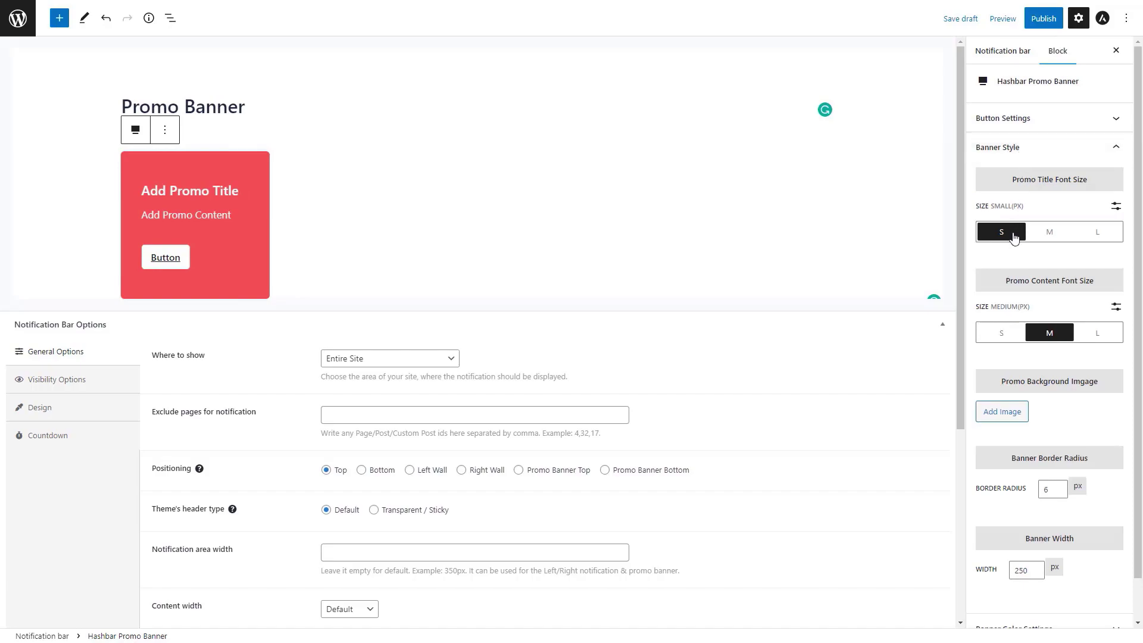
scroll(1019, 256, down, 1)
scroll(1019, 256, up, 1)
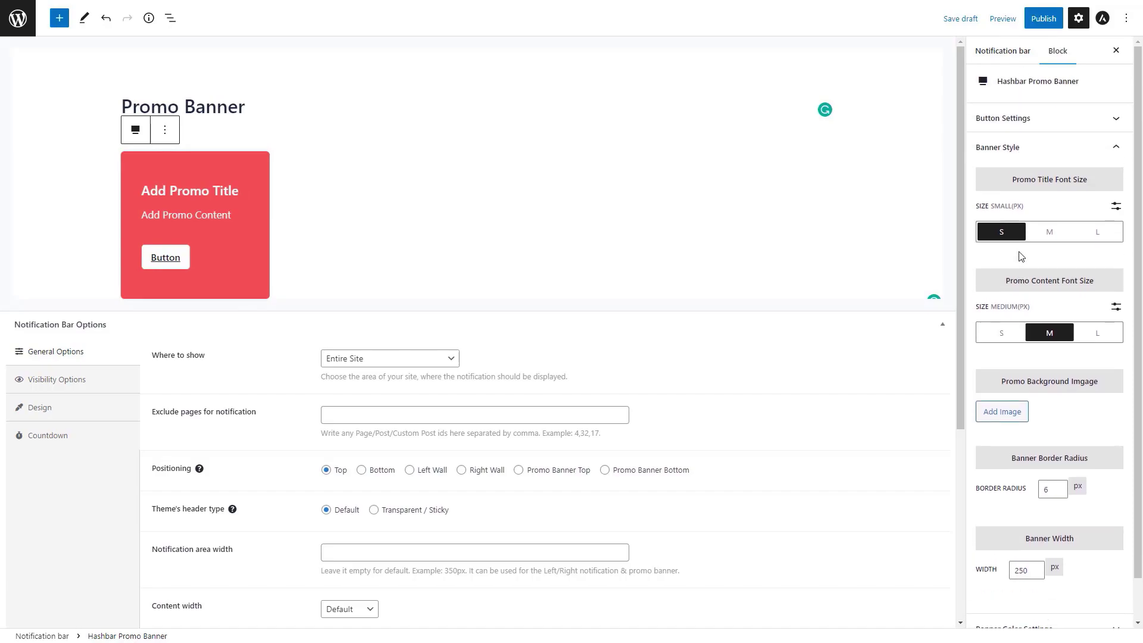
click(1021, 147)
click(1022, 176)
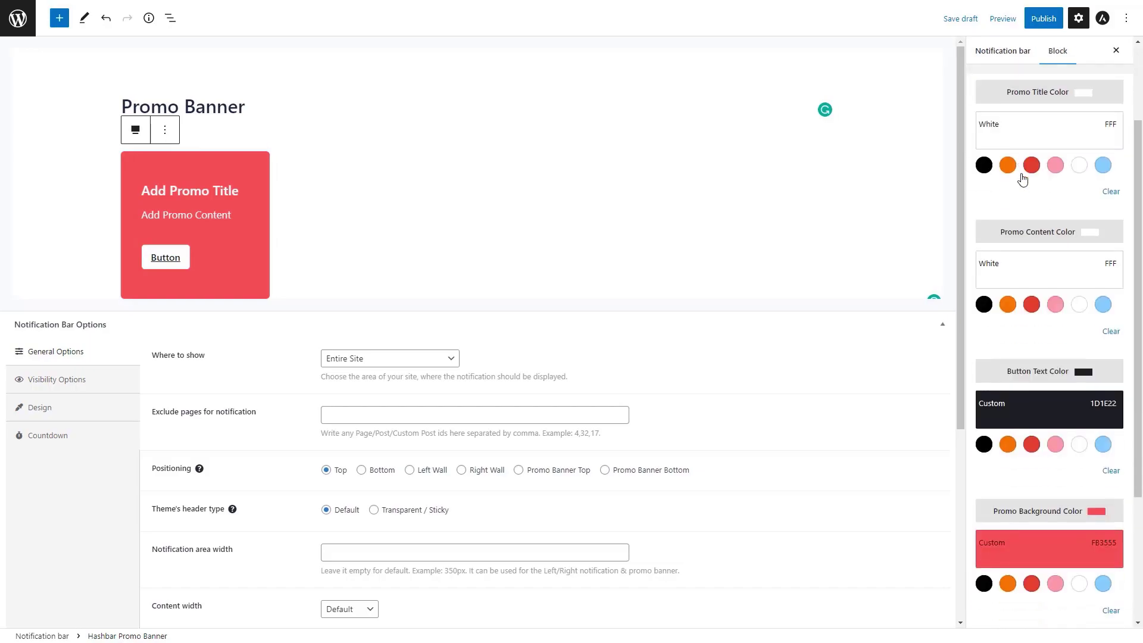
scroll(1020, 173, down, 1)
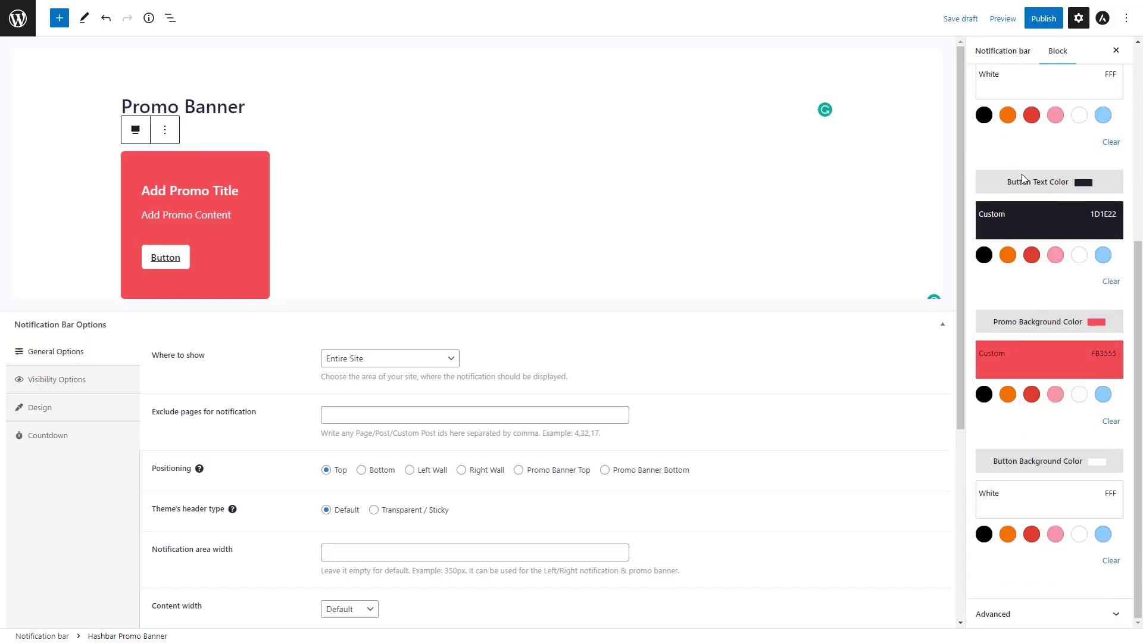
scroll(1022, 177, up, 3)
click(1023, 171)
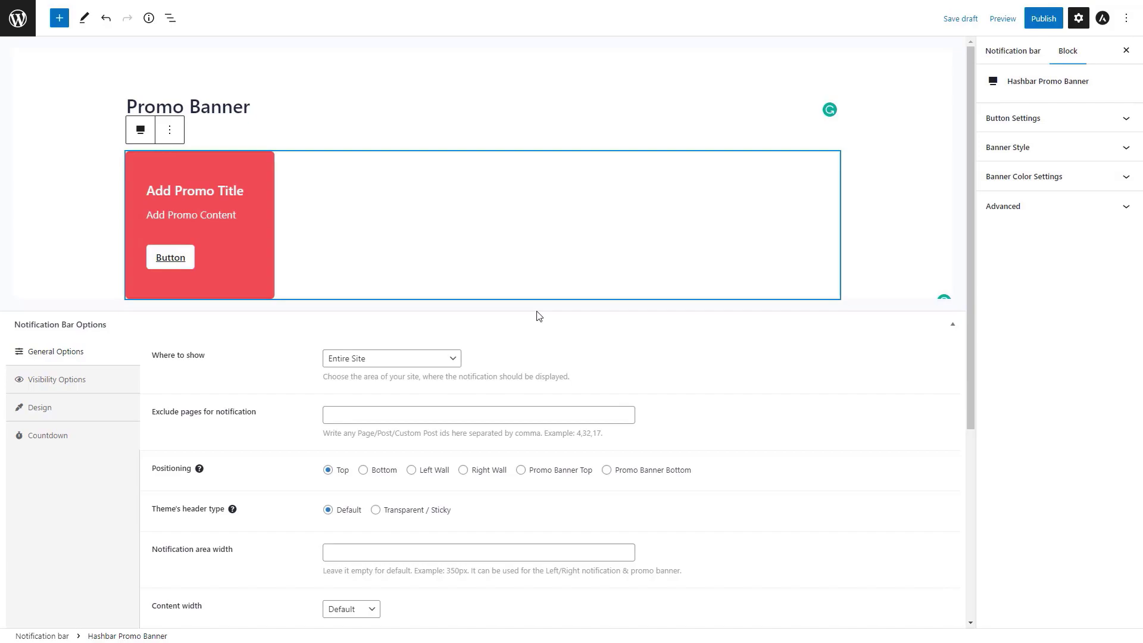
Step: Show the notification on Homepage Only, with Promo Banner Top positioning and the top position set to Top Left
click(420, 360)
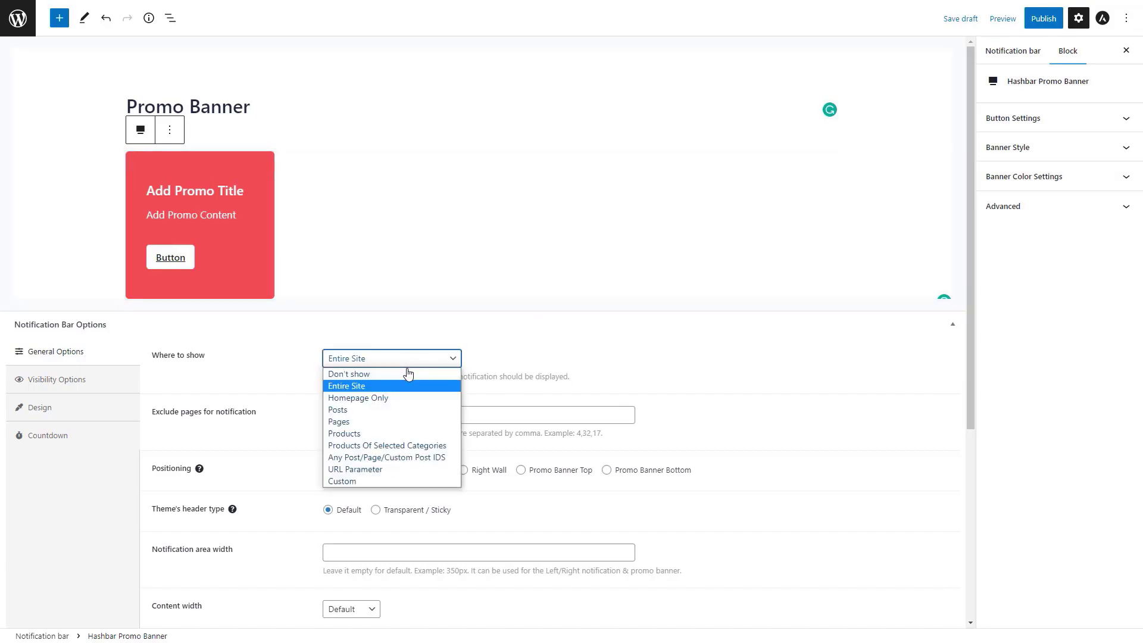
click(400, 398)
click(521, 412)
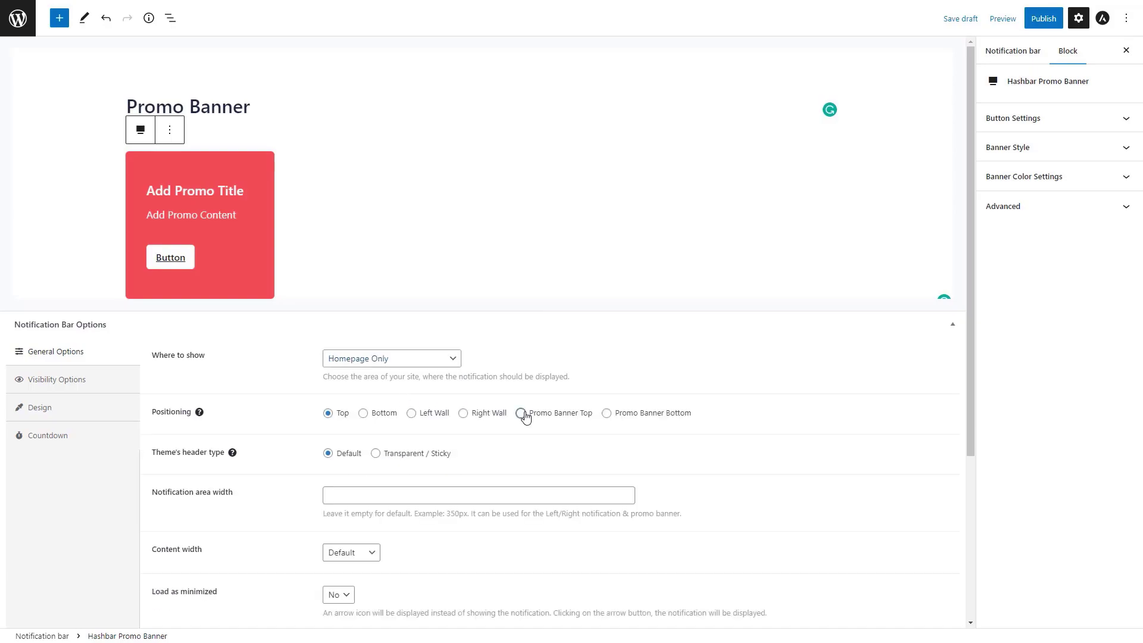
click(357, 456)
click(349, 471)
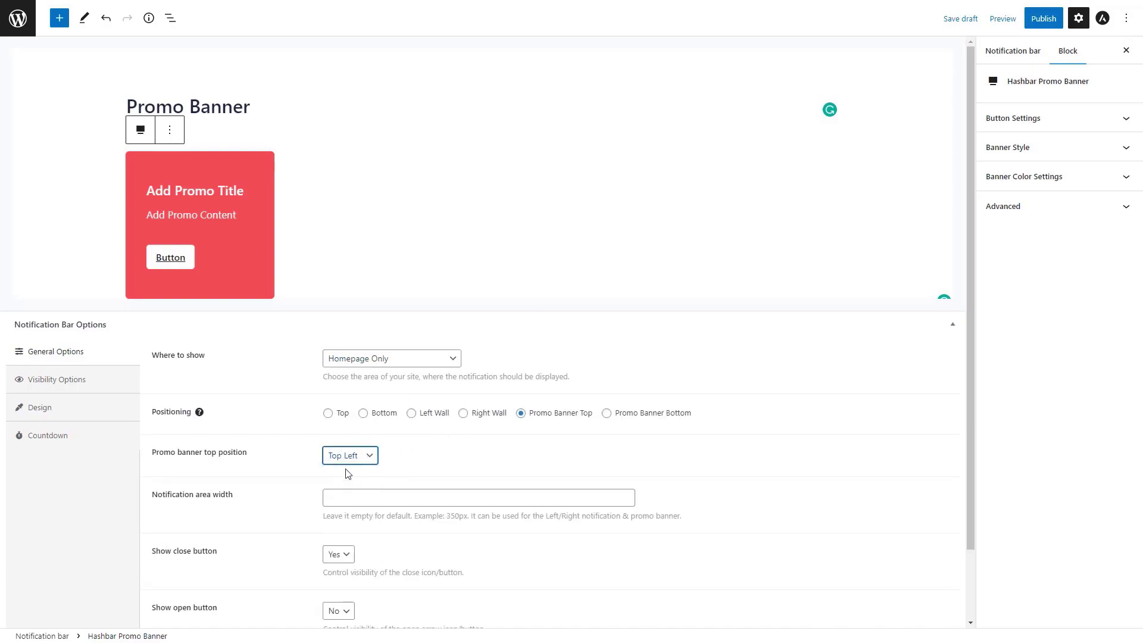
Step: Look through the visibility choices for hiding the notification on mobile and desktop devices, leaving both at No
click(62, 383)
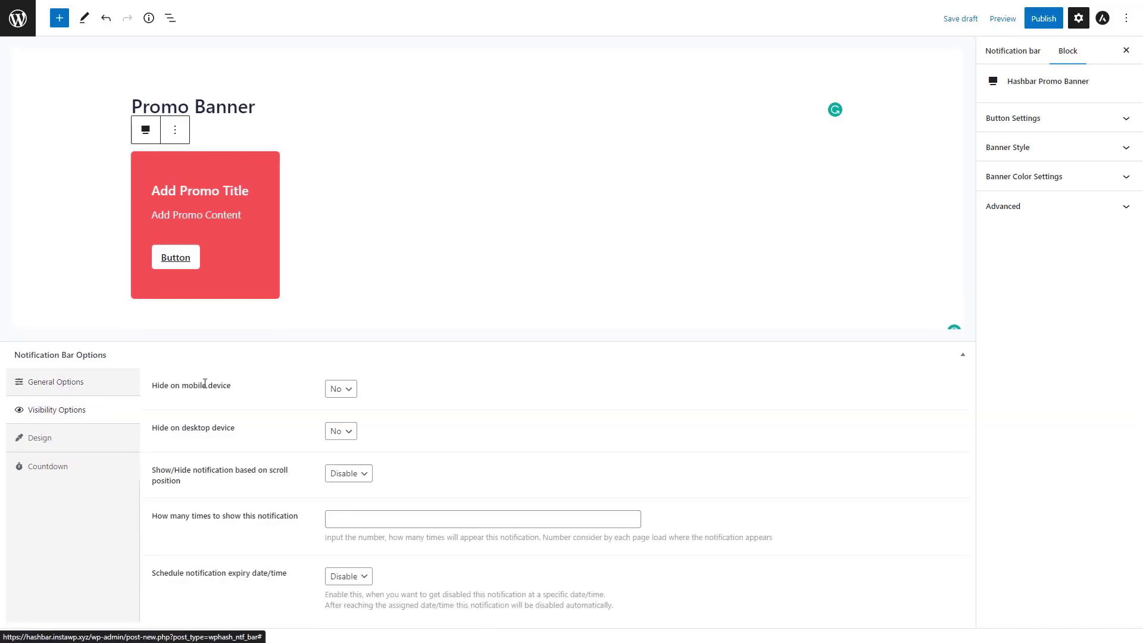
click(341, 395)
click(383, 391)
click(343, 432)
click(387, 434)
Step: Enable showing and hiding the notification based on scroll position, and review the scroll positions to show and hide
click(358, 480)
click(352, 499)
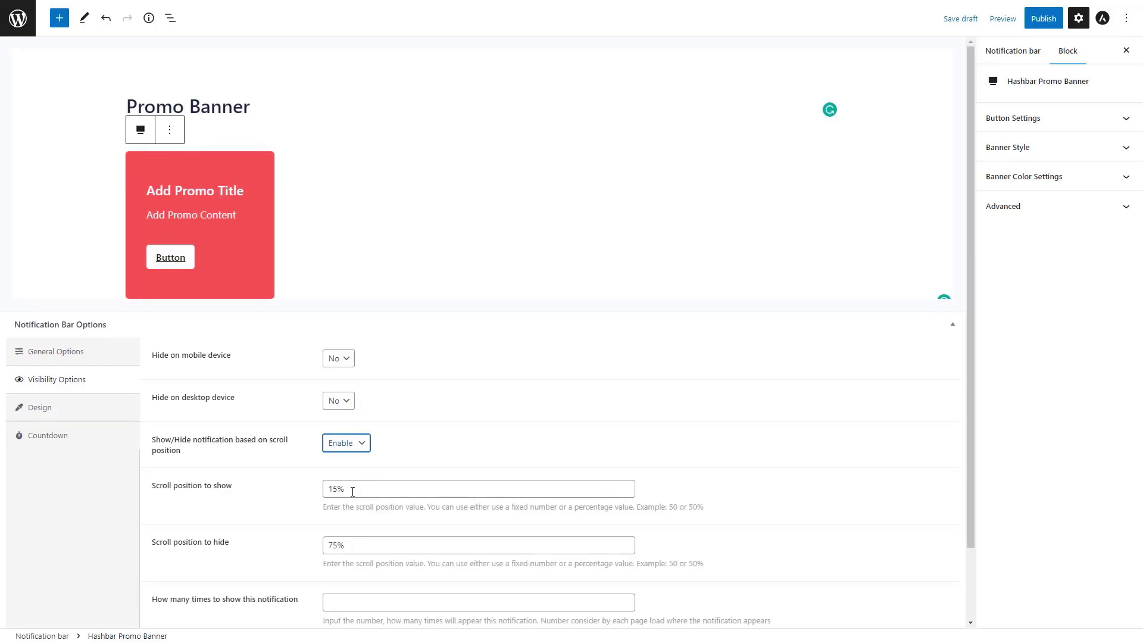
click(353, 492)
click(352, 543)
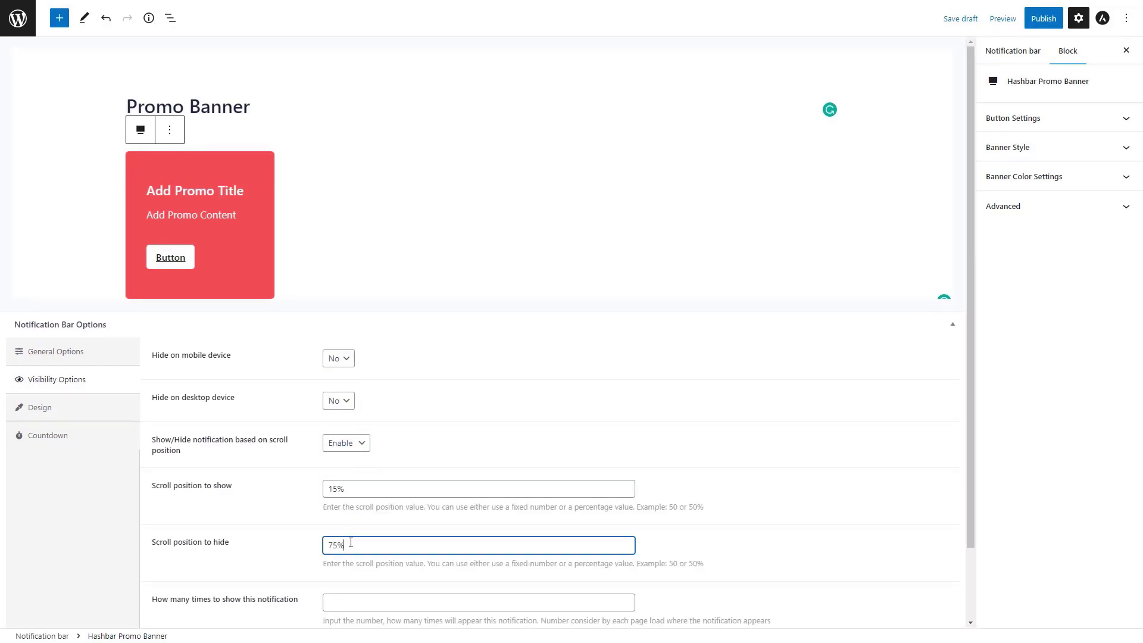
click(415, 454)
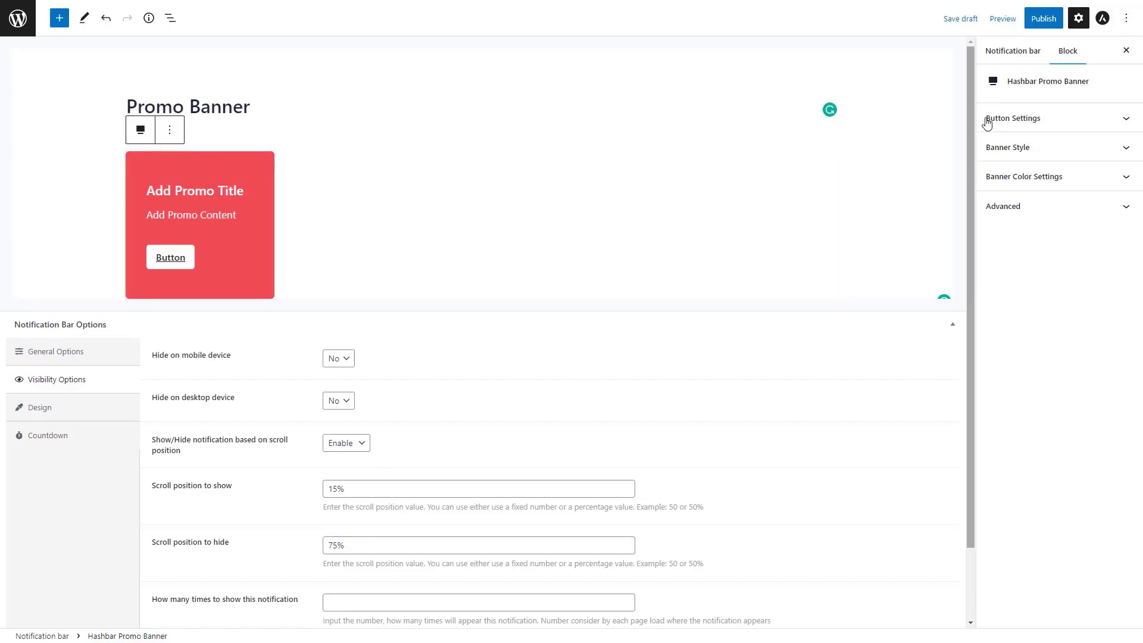
Step: Publish the promo banner notification and check its scroll behaviour by going down and up the site's homepage
click(1044, 18)
click(1039, 19)
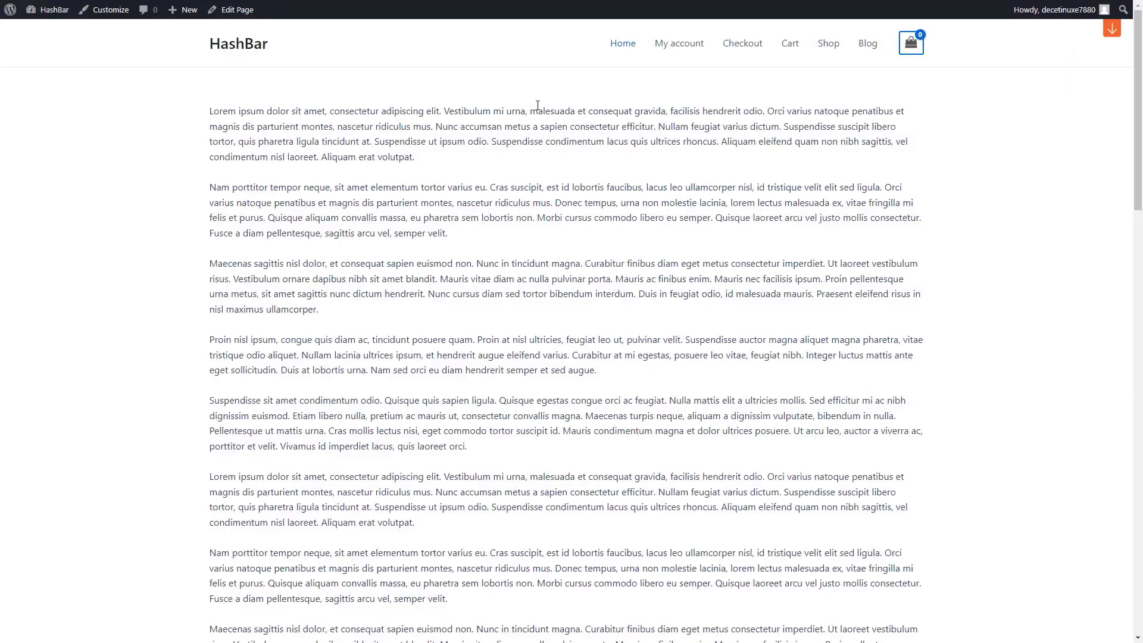
scroll(537, 110, down, 10)
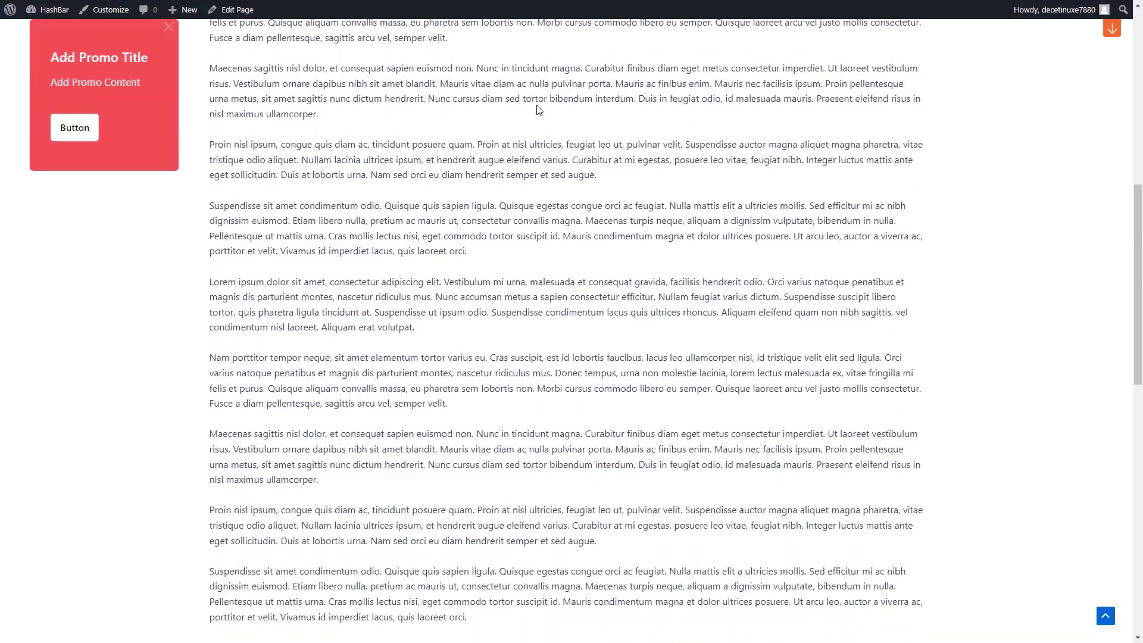
scroll(537, 109, down, 12)
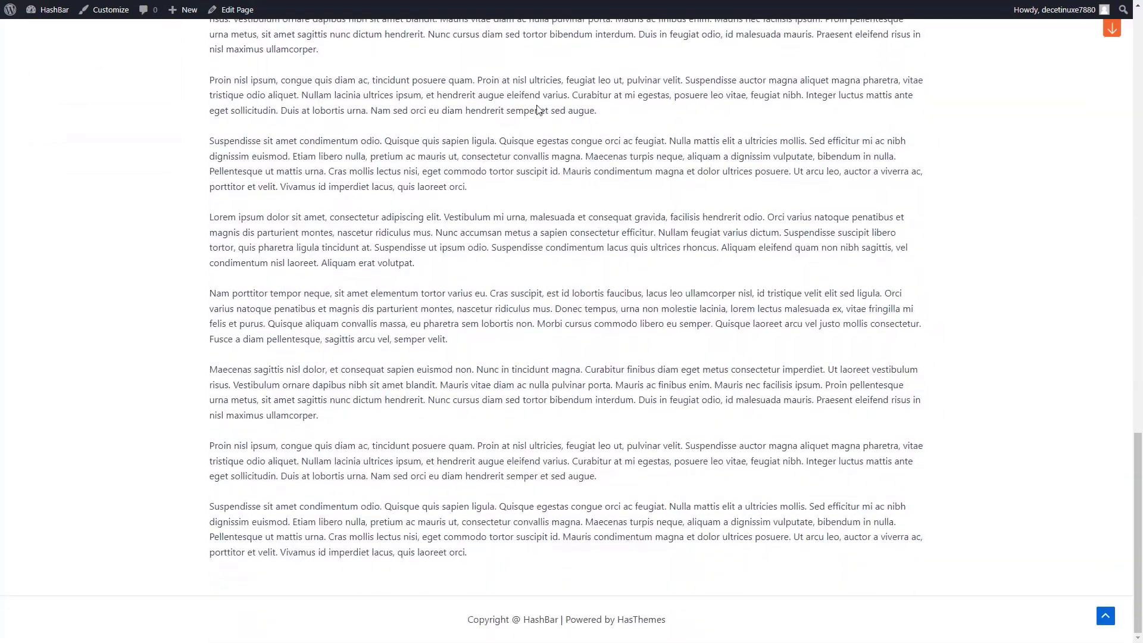
scroll(537, 110, up, 20)
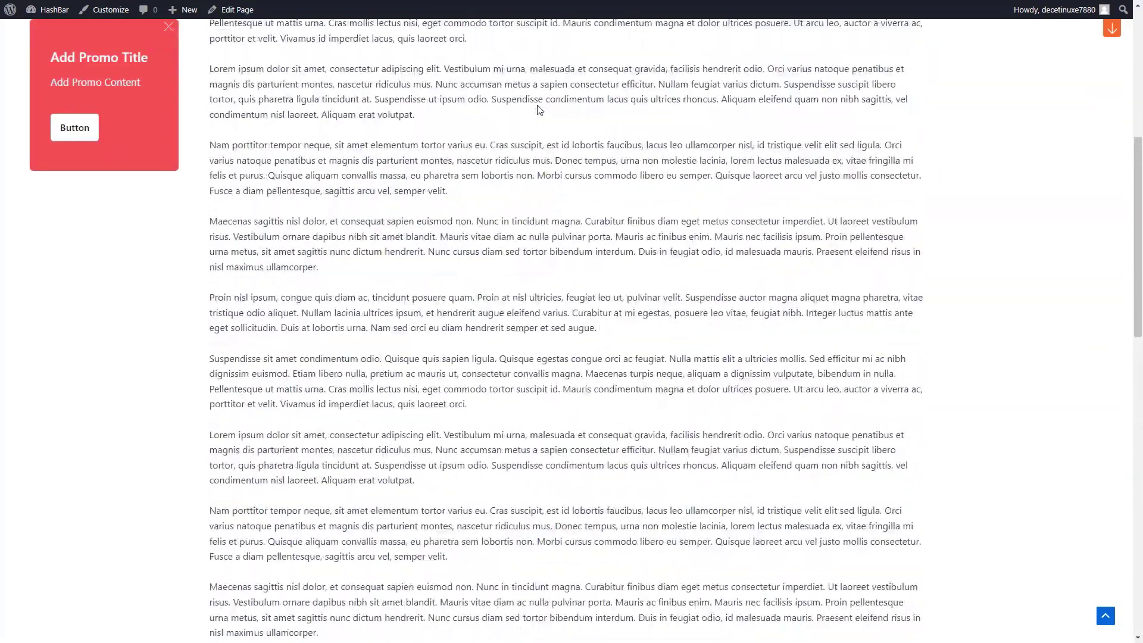
scroll(538, 109, up, 2)
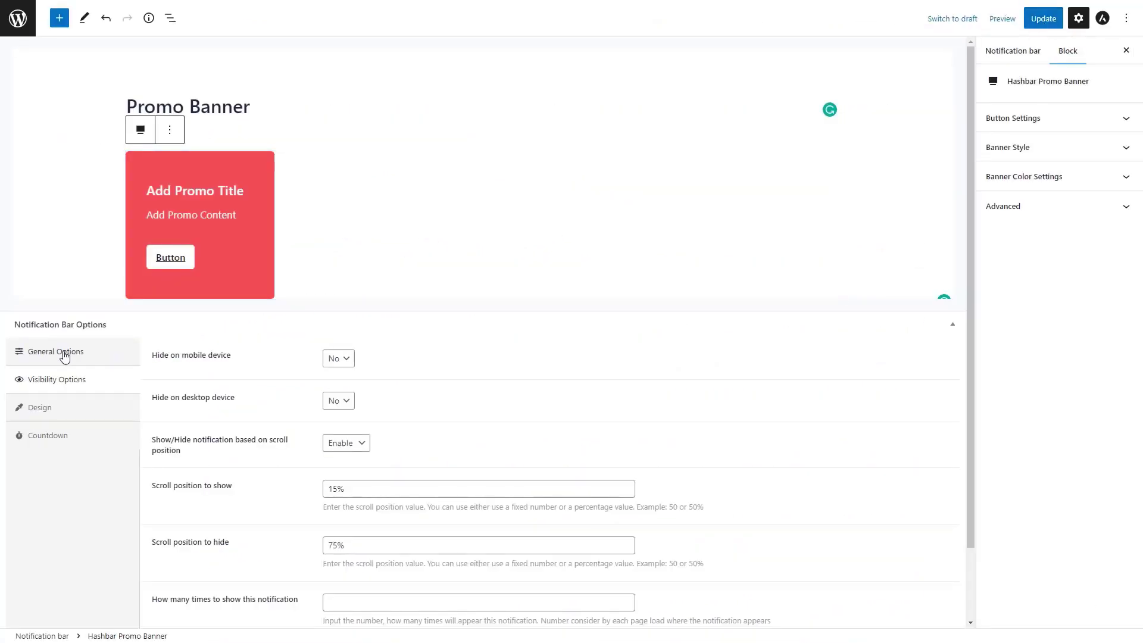
Step: Set the promo banner's top position to Top Right, update the notification and check it on the scrolled homepage
click(350, 455)
click(358, 482)
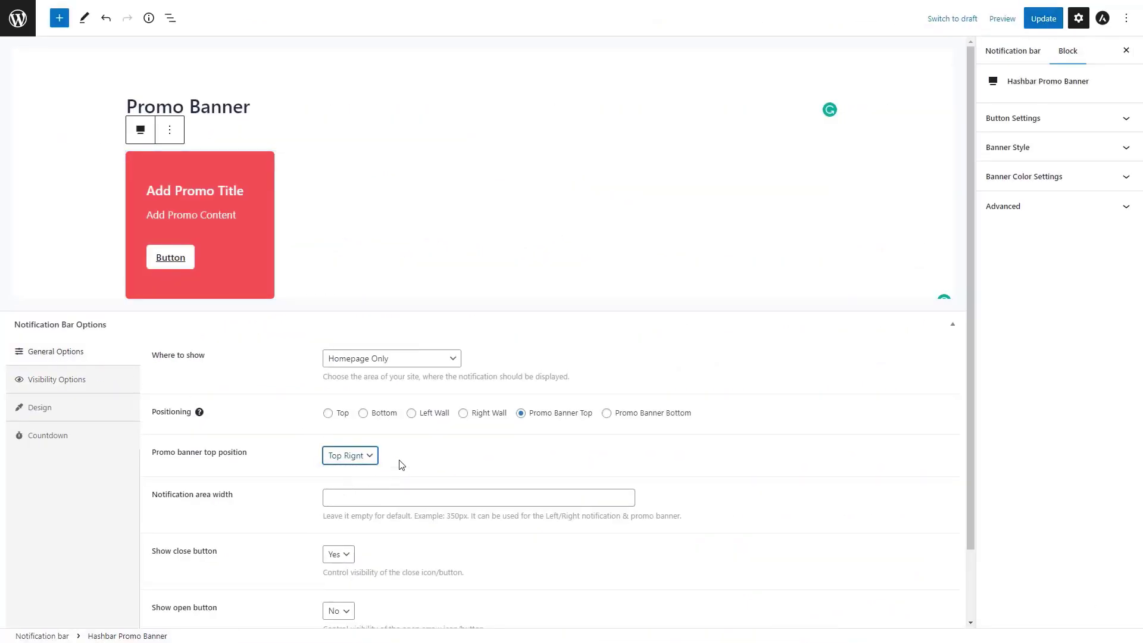
click(1043, 18)
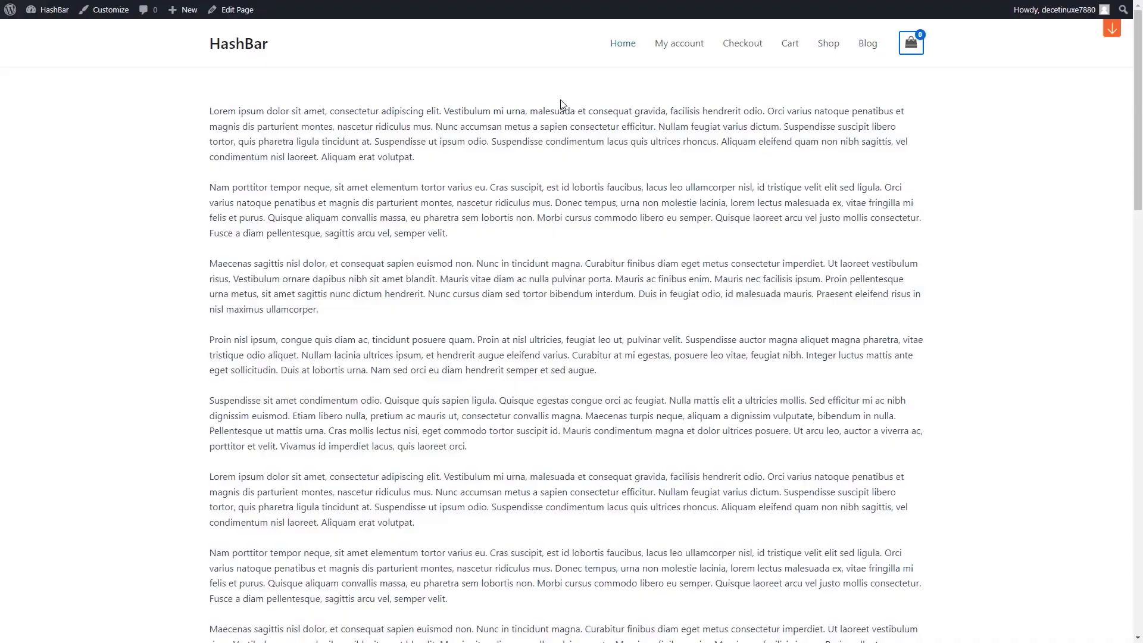
scroll(561, 101, down, 10)
scroll(561, 100, down, 10)
scroll(557, 105, up, 5)
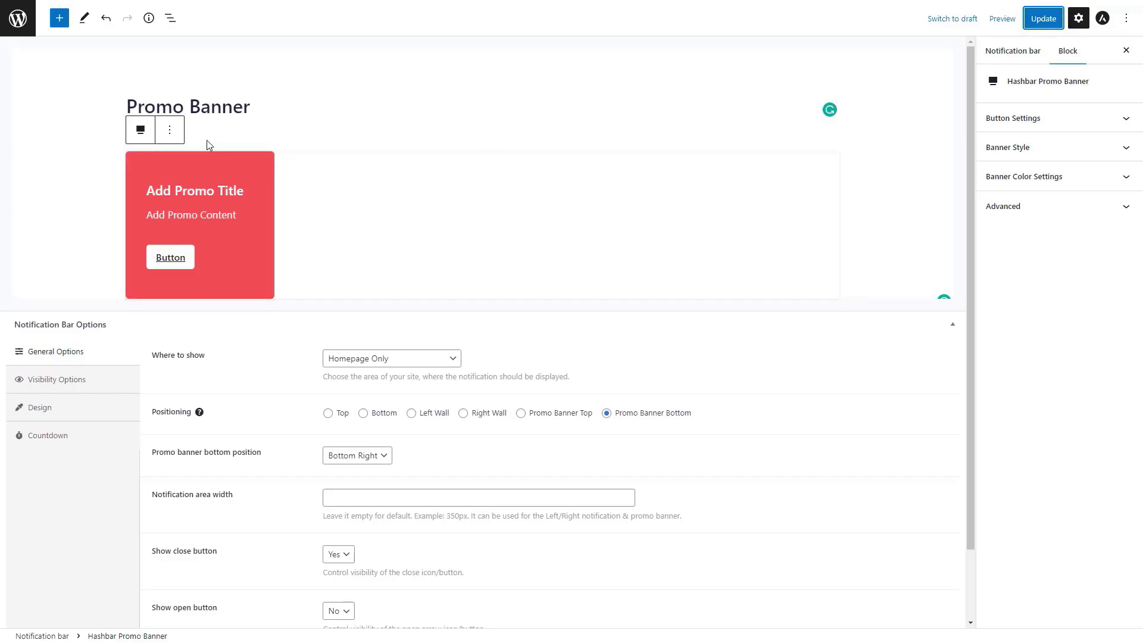
Step: Remove the Hashbar Promo Banner block and insert a Hashbar Promo Banner Image block from the full block library
click(170, 130)
click(245, 381)
click(838, 158)
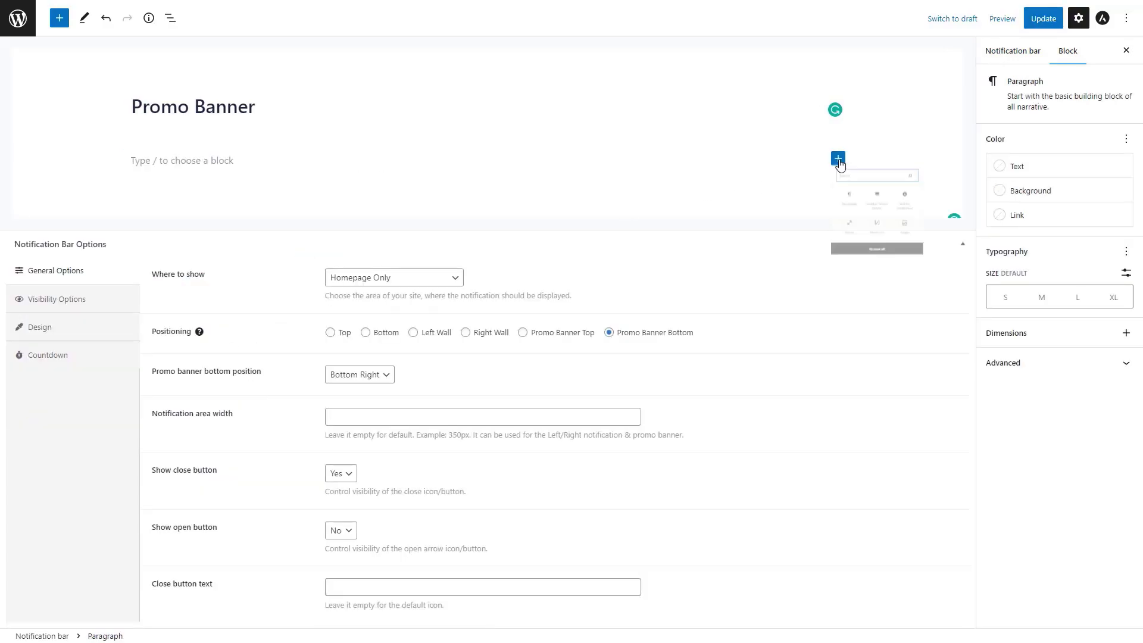
click(935, 365)
click(39, 226)
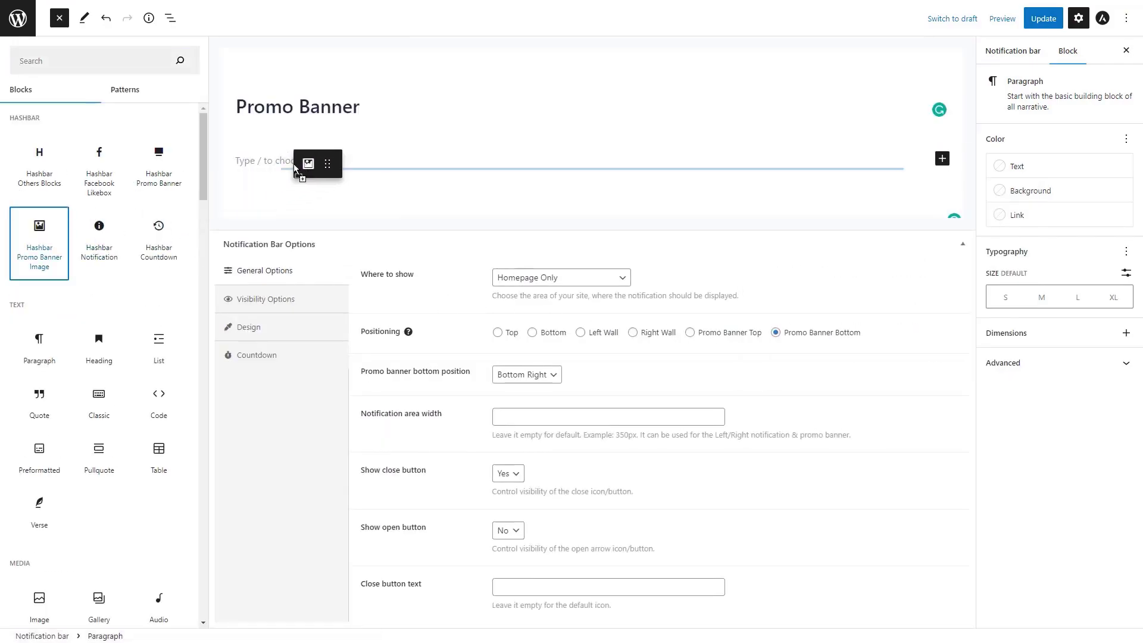
Step: Add the "Sign Up Today" poster to the image banner block, update the notification and check it on the homepage
click(335, 256)
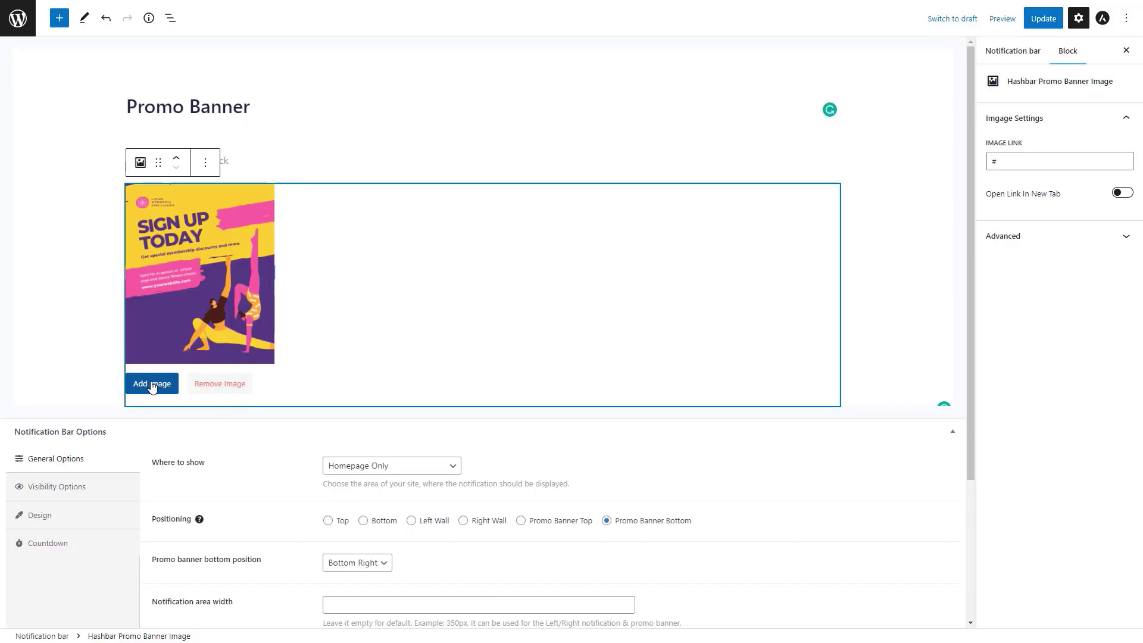
click(1038, 23)
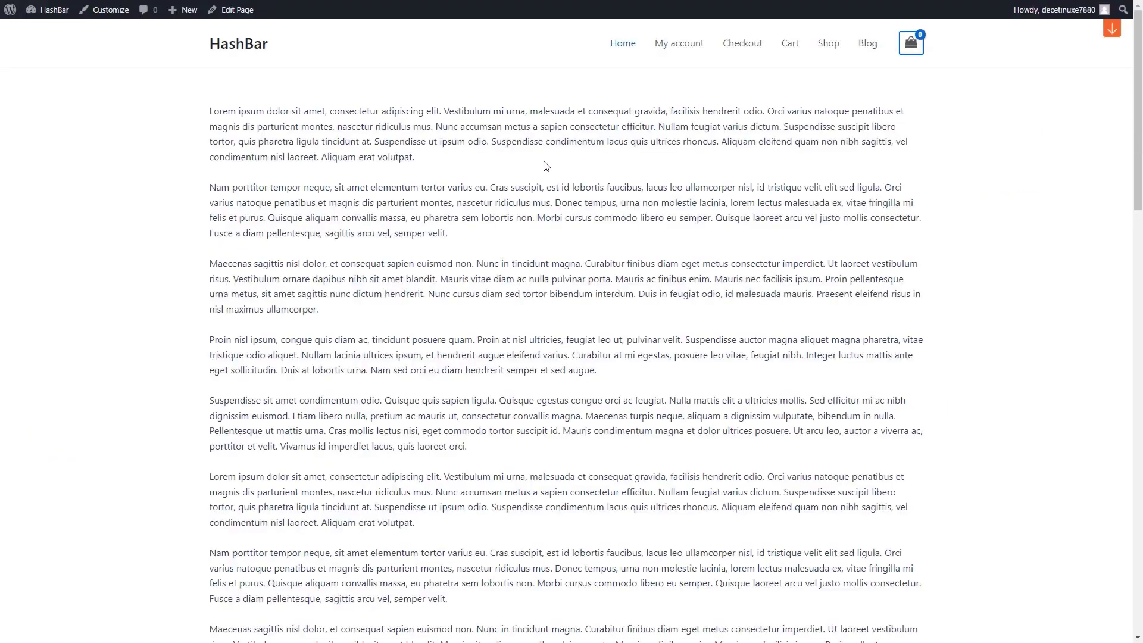
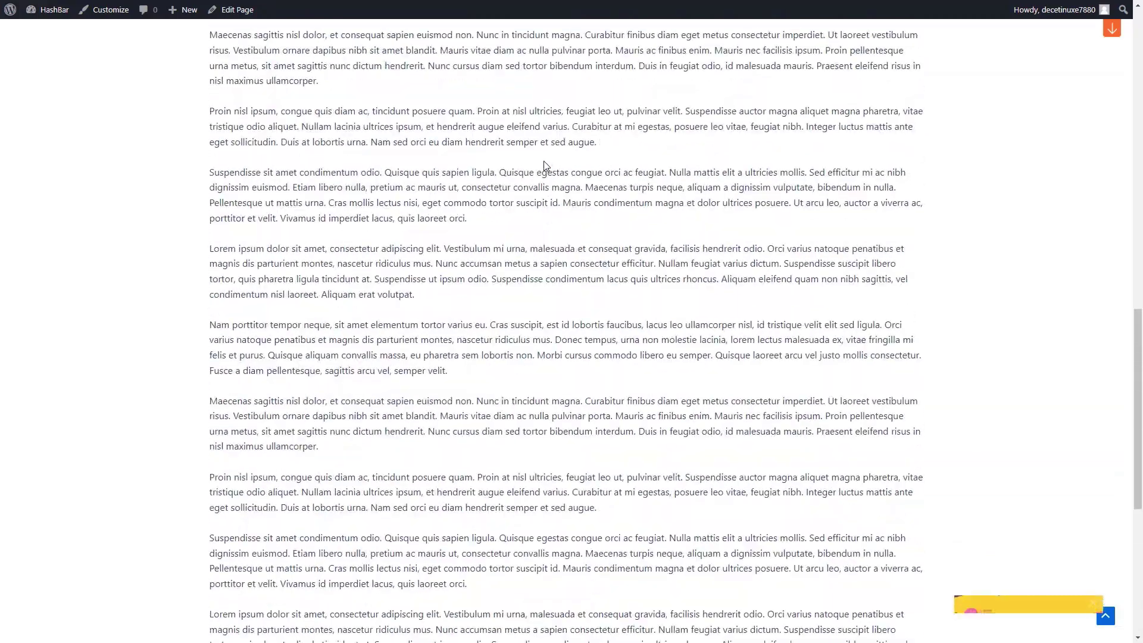
scroll(545, 167, up, 5)
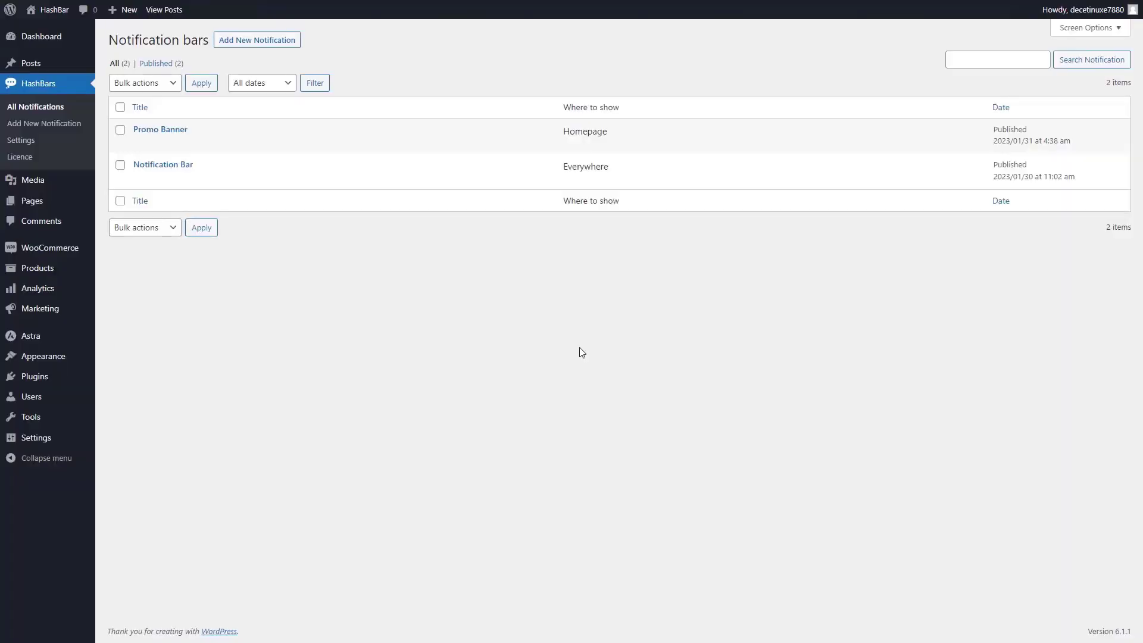
Step: Create a new notification titled "Notification for Woocommerce"
click(255, 40)
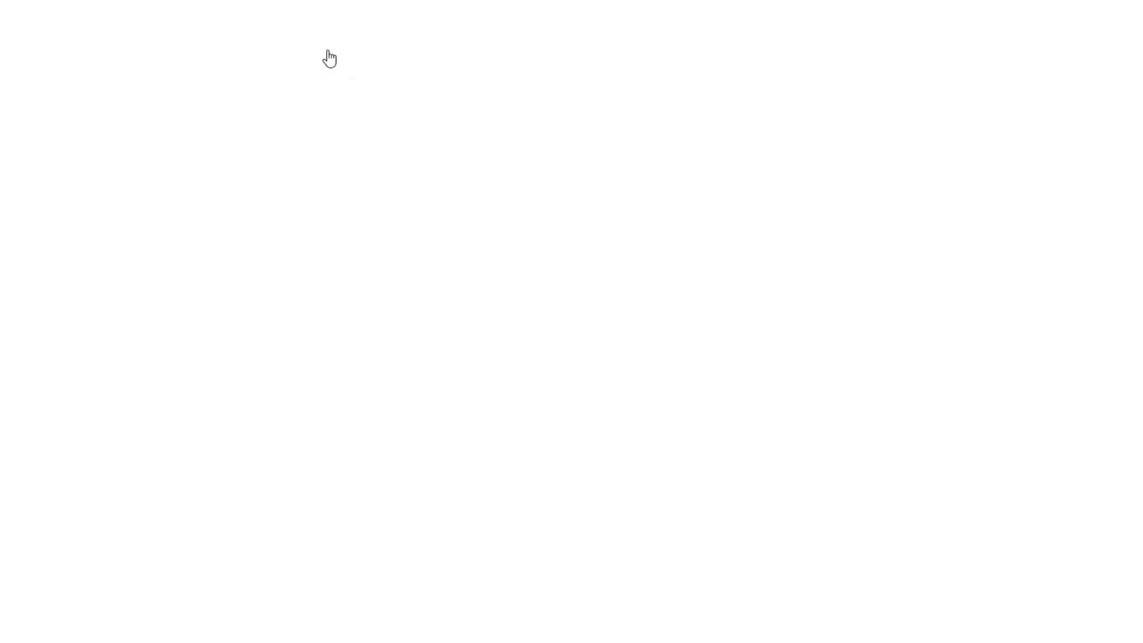
text(Notification )
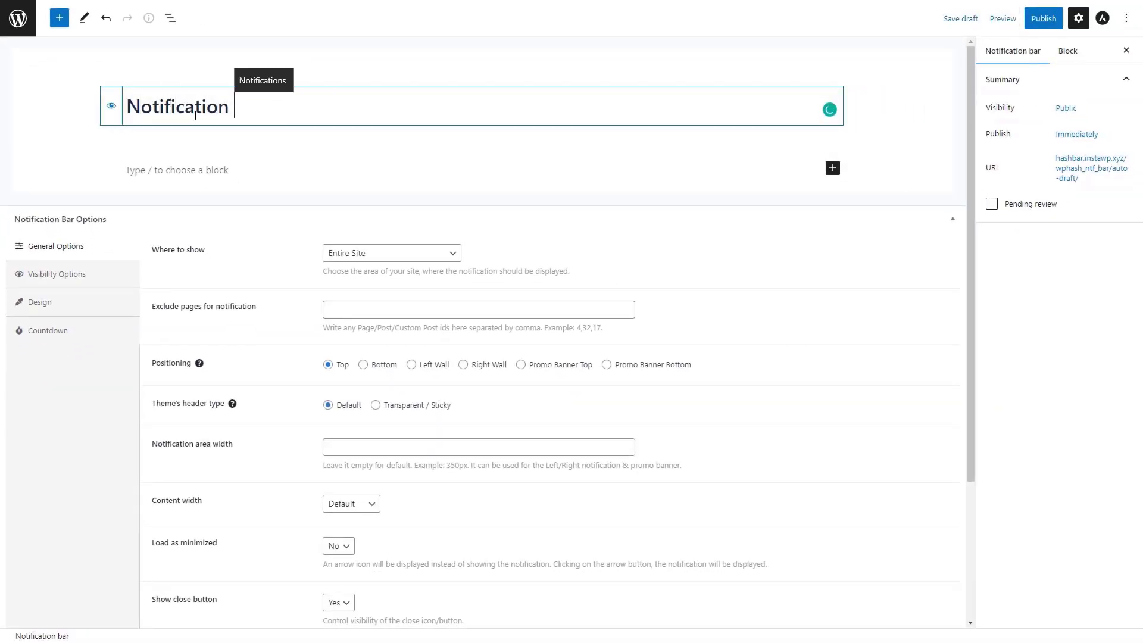
text(for Woocommerc)
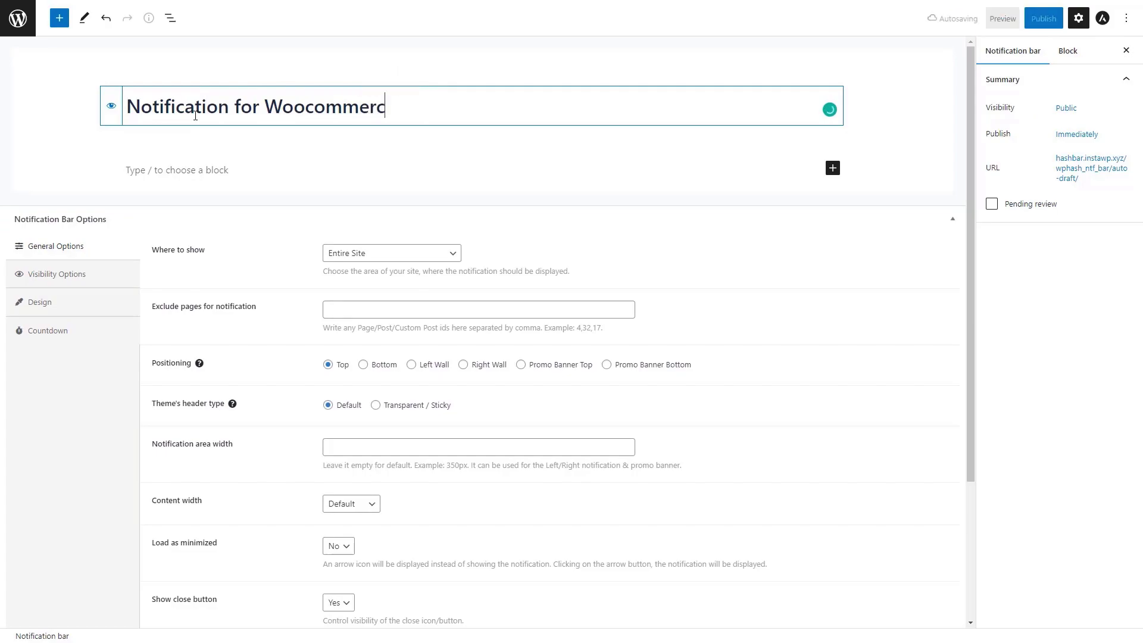
text(e)
Step: Insert a Columns block with the 50 / 50 layout below the notification title
click(833, 168)
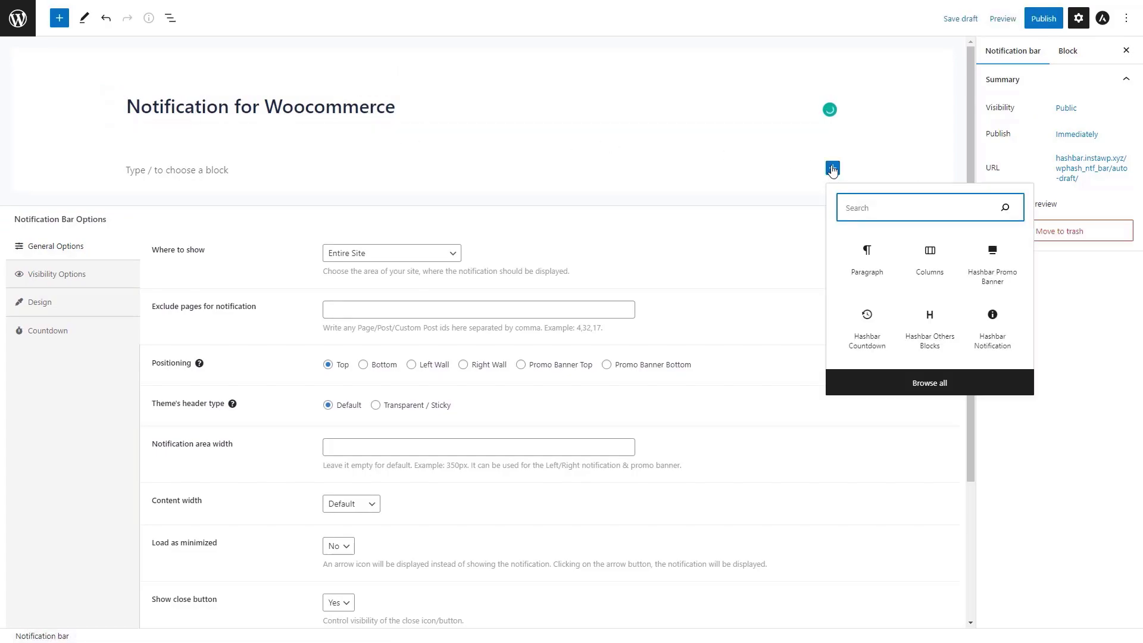
click(929, 252)
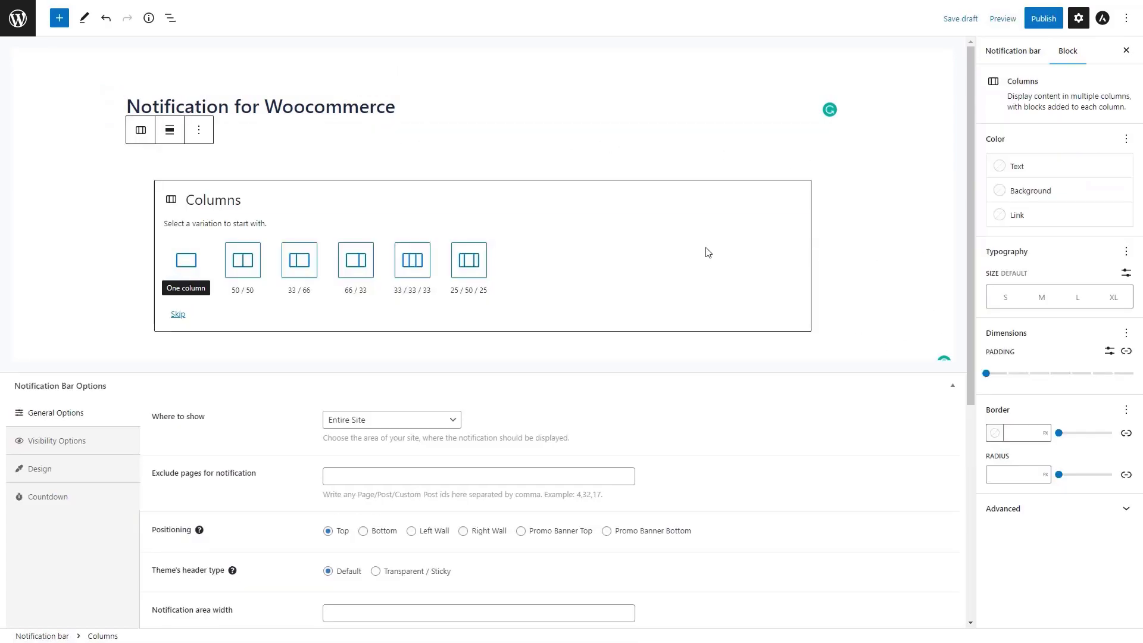
click(247, 259)
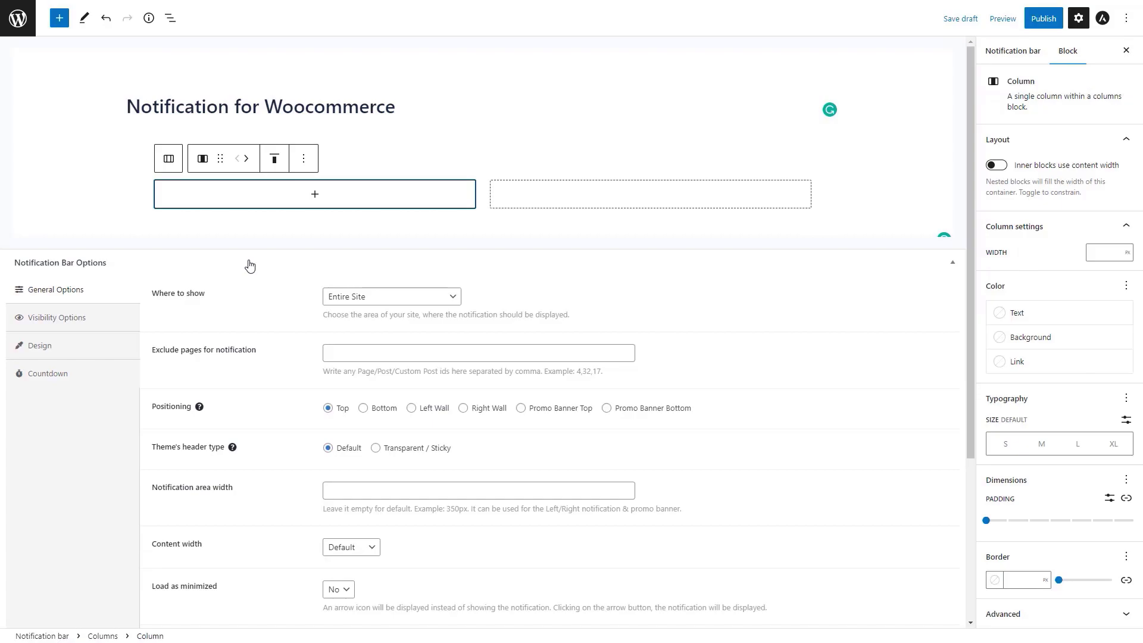
Step: Add a Paragraph block to the first column with the text "Flash Sale UPTO 60% Off"
click(314, 194)
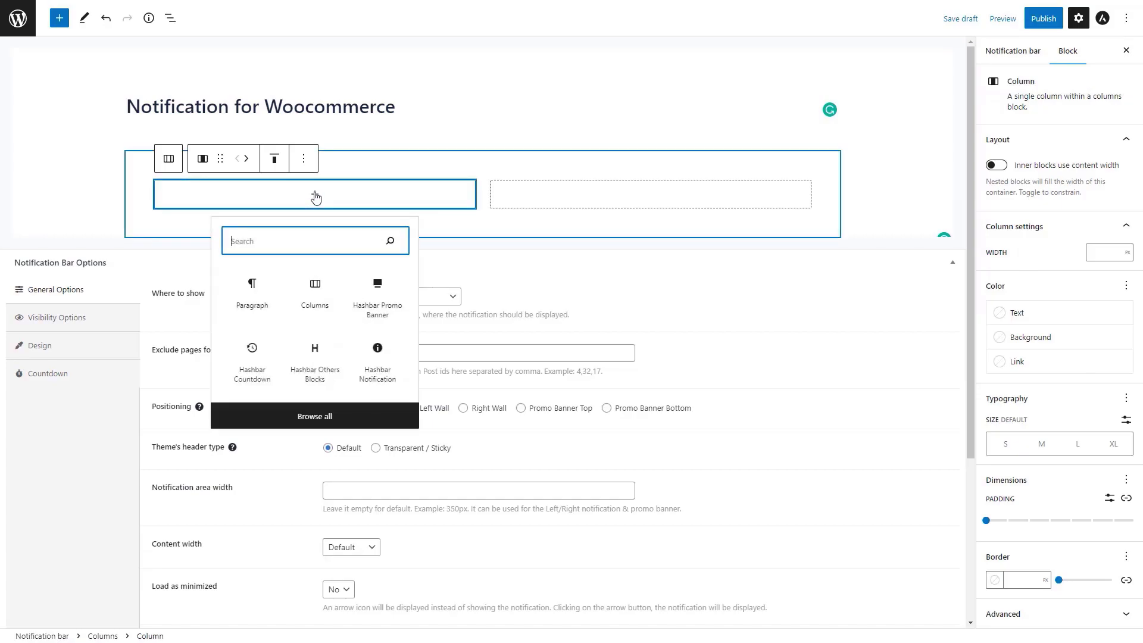
click(313, 409)
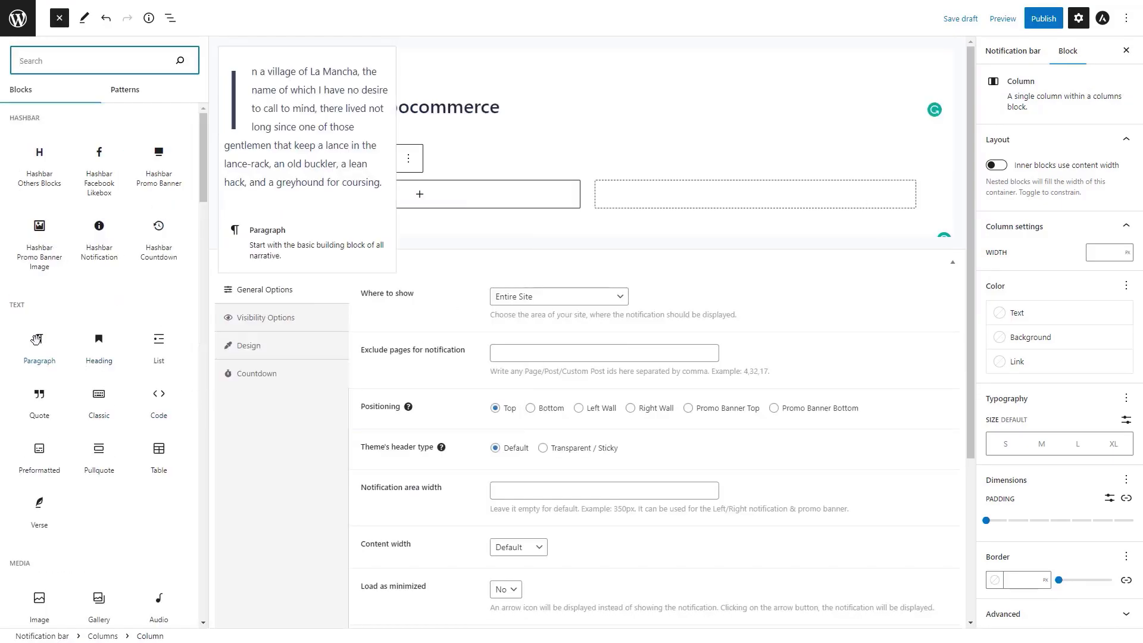
drag(39, 342, 400, 195)
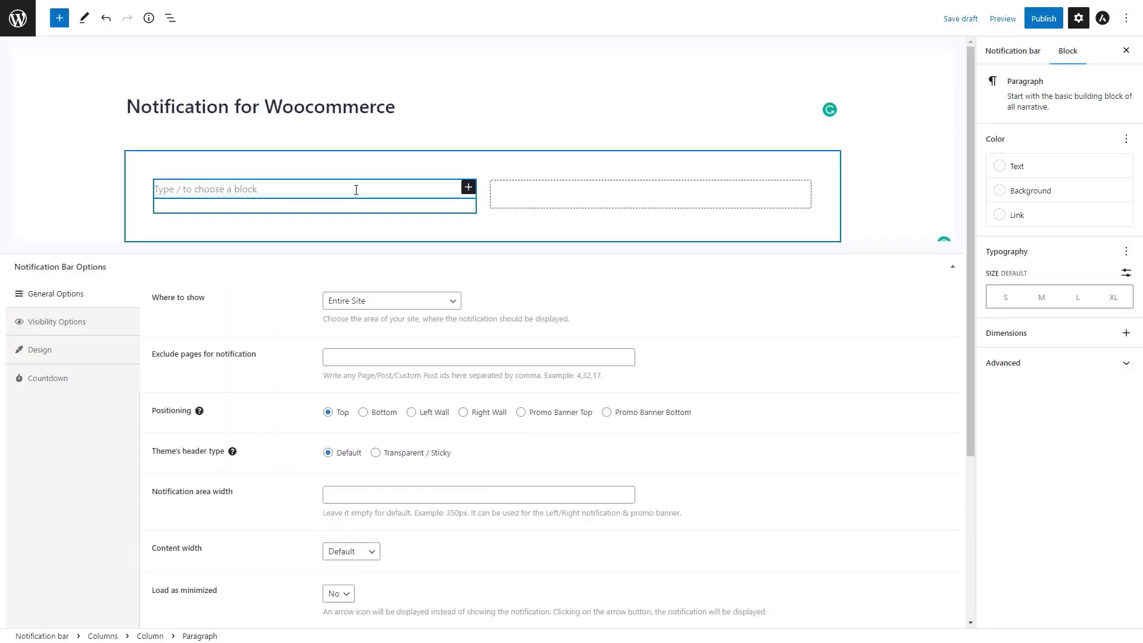
text(Flash Sale UPTO 60% Off)
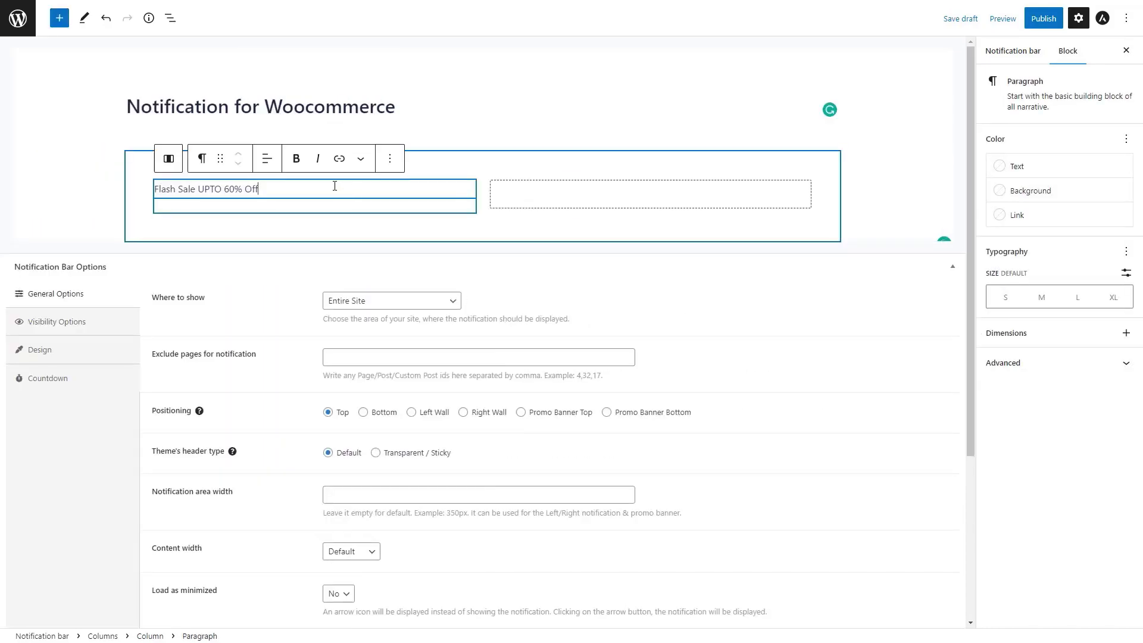
Step: Insert a Hashbar Countdown block in the second column and align it to the right
click(651, 198)
click(651, 198)
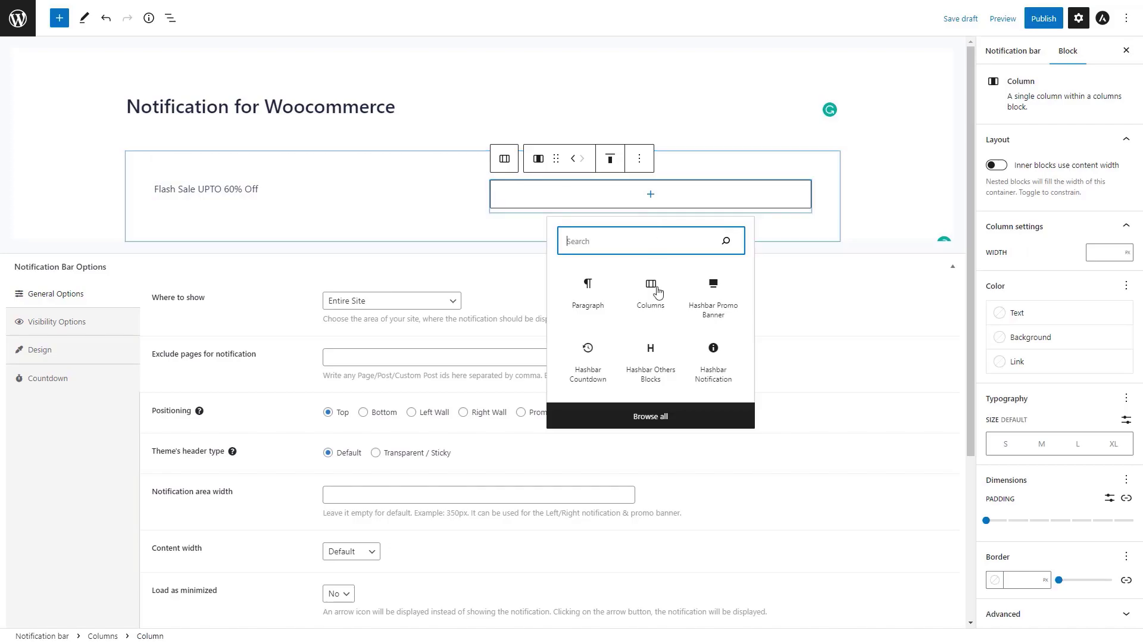
click(645, 418)
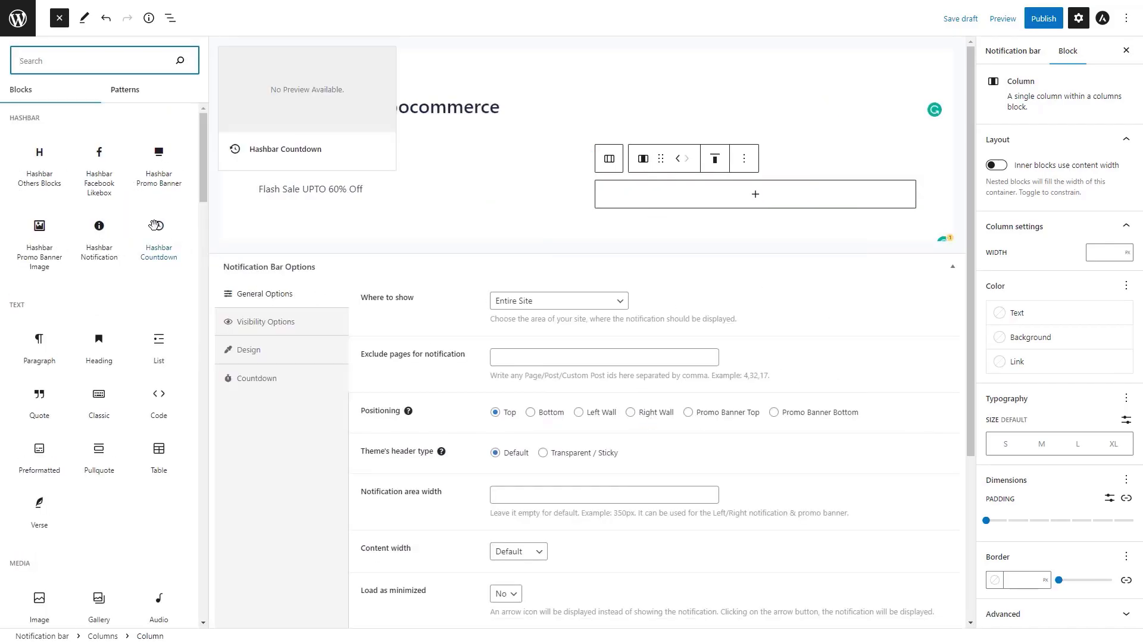
drag(159, 238, 715, 201)
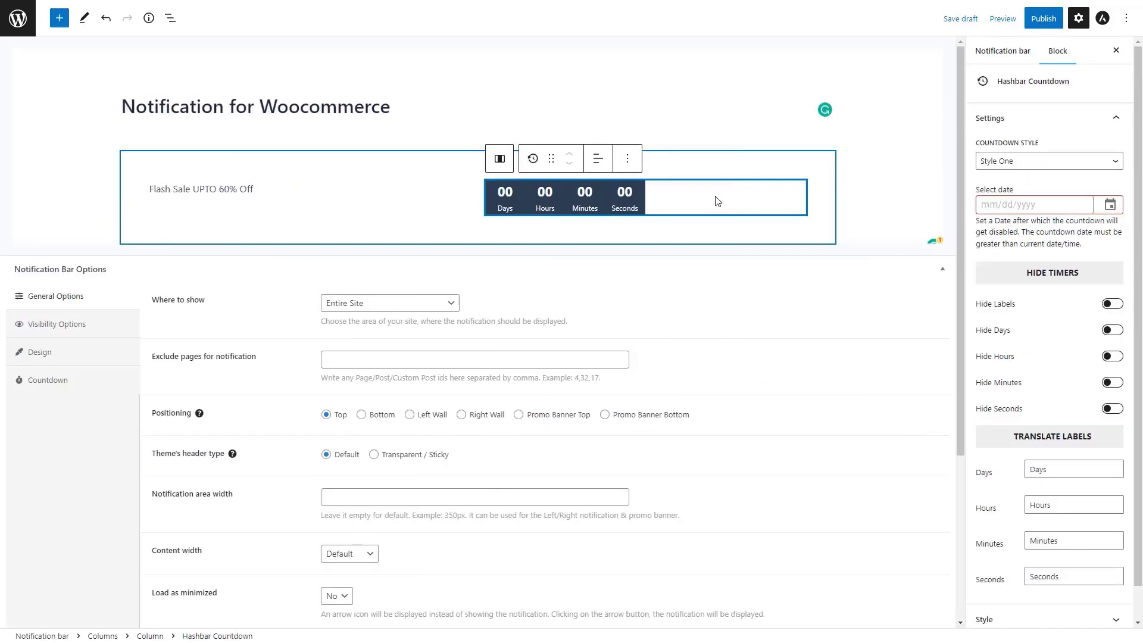
click(598, 158)
click(622, 241)
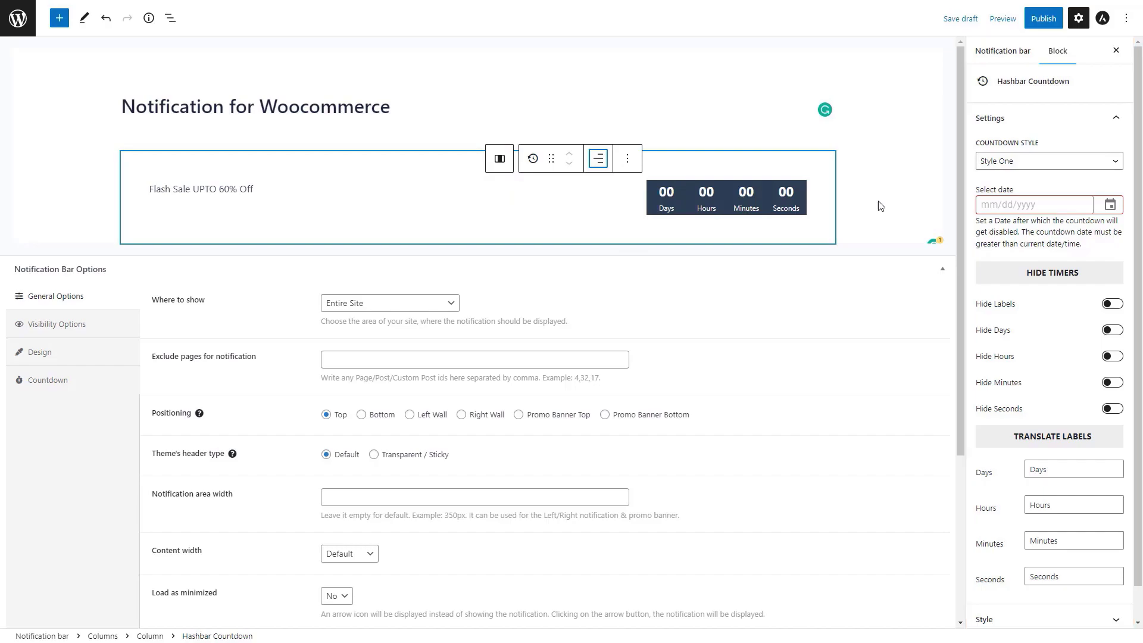
Step: Try the countdown styles from Style Two through Style Six and set the countdown to Style Seven
click(1016, 161)
click(1000, 187)
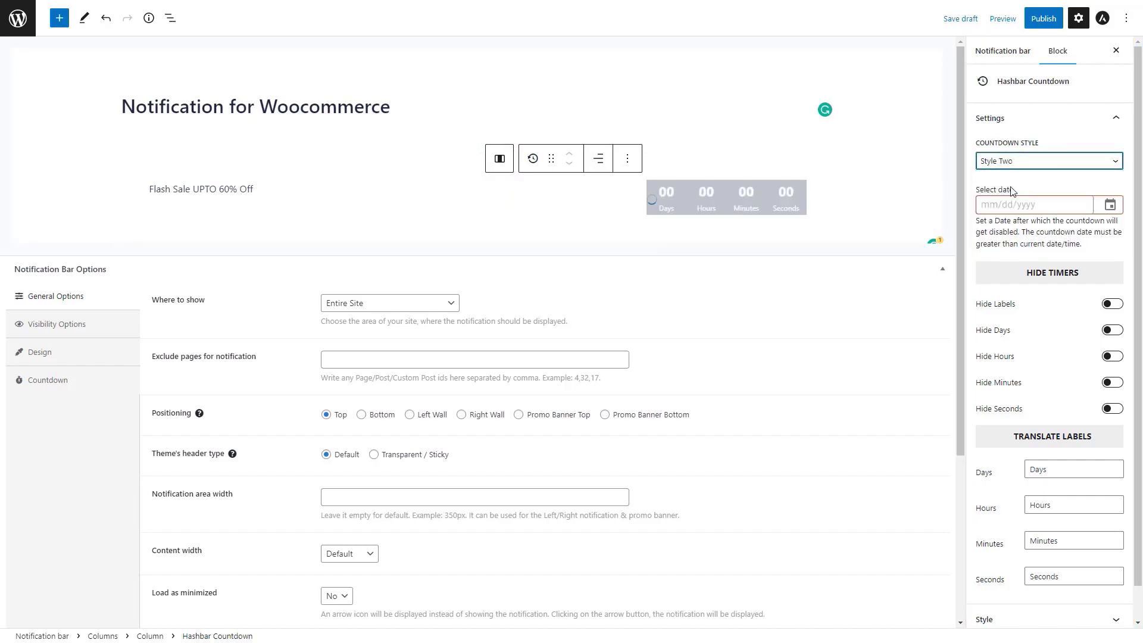
click(1015, 160)
click(1010, 197)
click(1015, 161)
click(1006, 208)
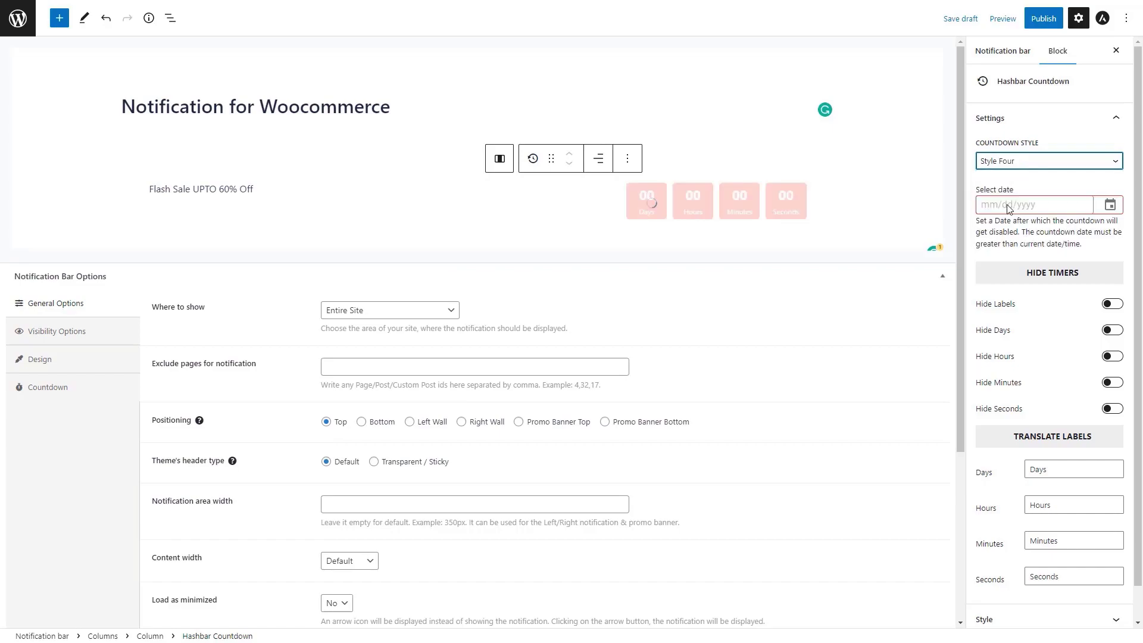
click(1015, 160)
click(997, 218)
click(1015, 161)
click(996, 229)
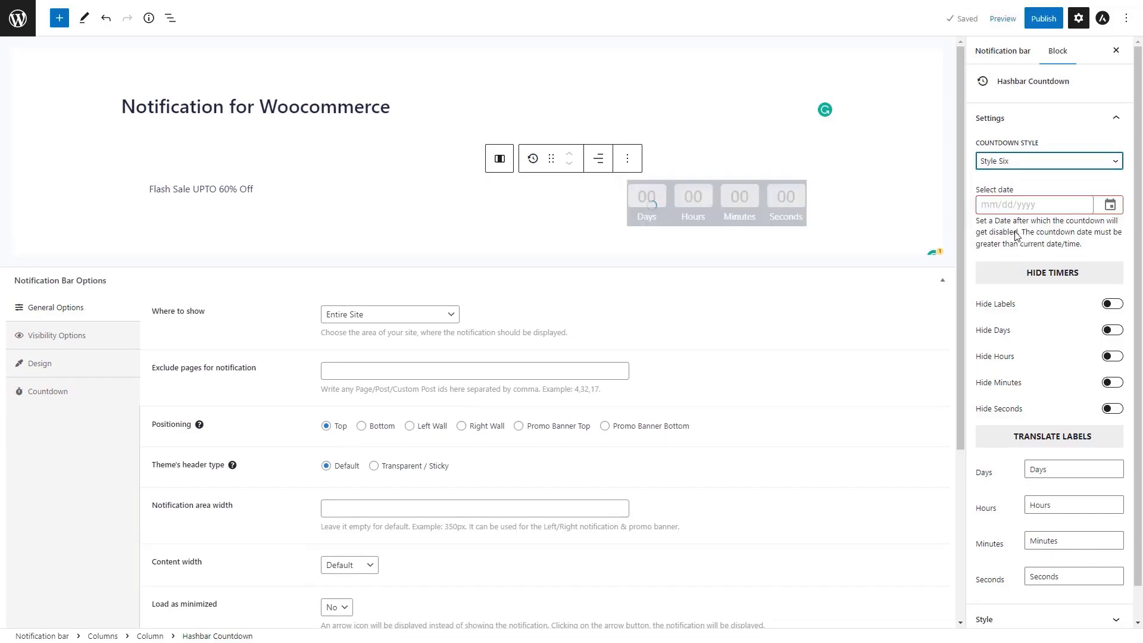
click(1015, 161)
click(1000, 240)
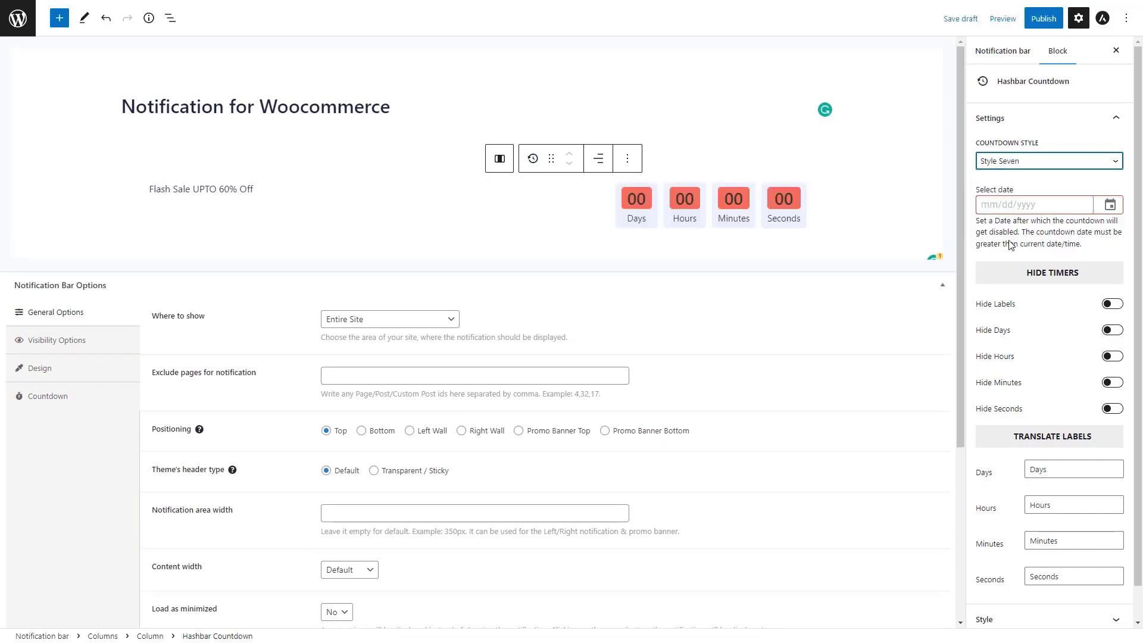
Step: Set the countdown's end date to 02/02/2023 and try the Hide Labels option, leaving it off
click(1109, 206)
click(1112, 232)
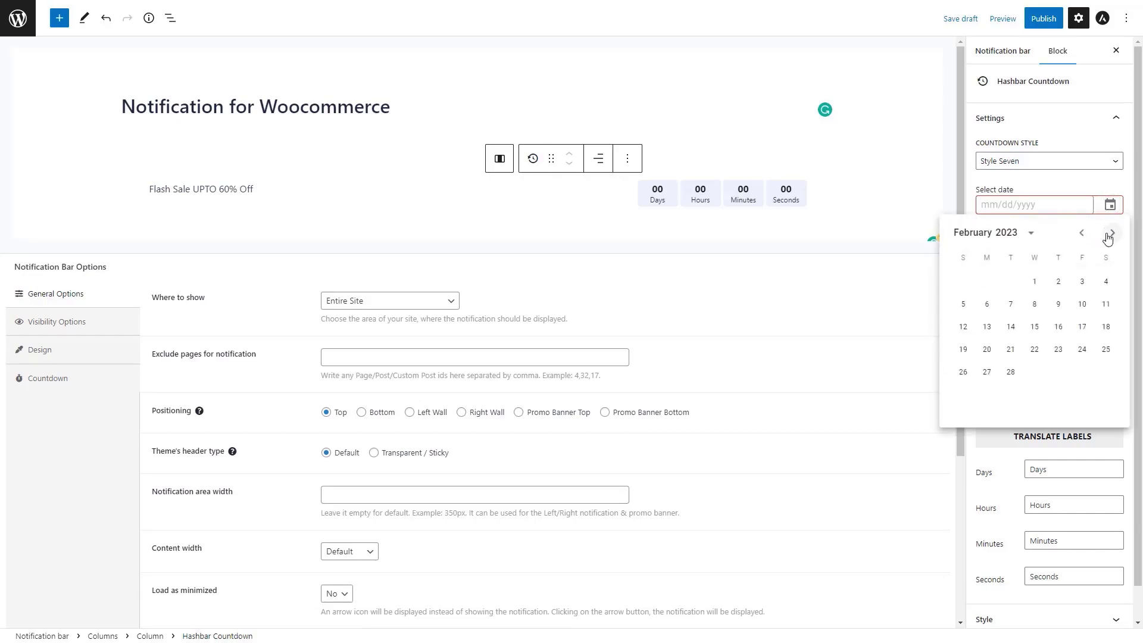
click(1058, 281)
click(1112, 304)
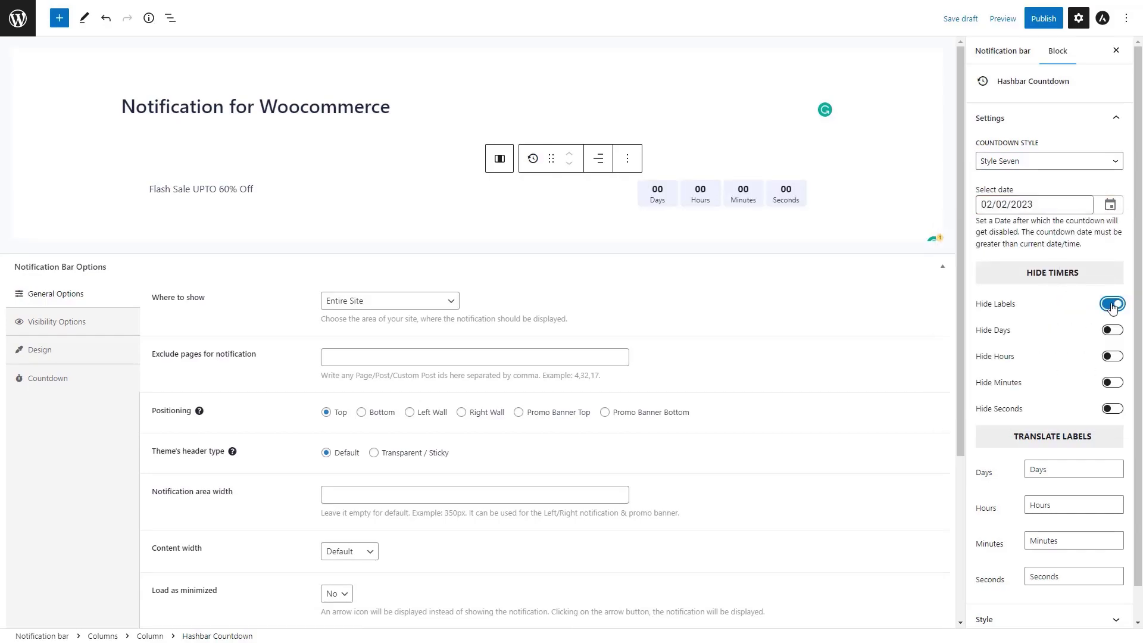
click(1112, 304)
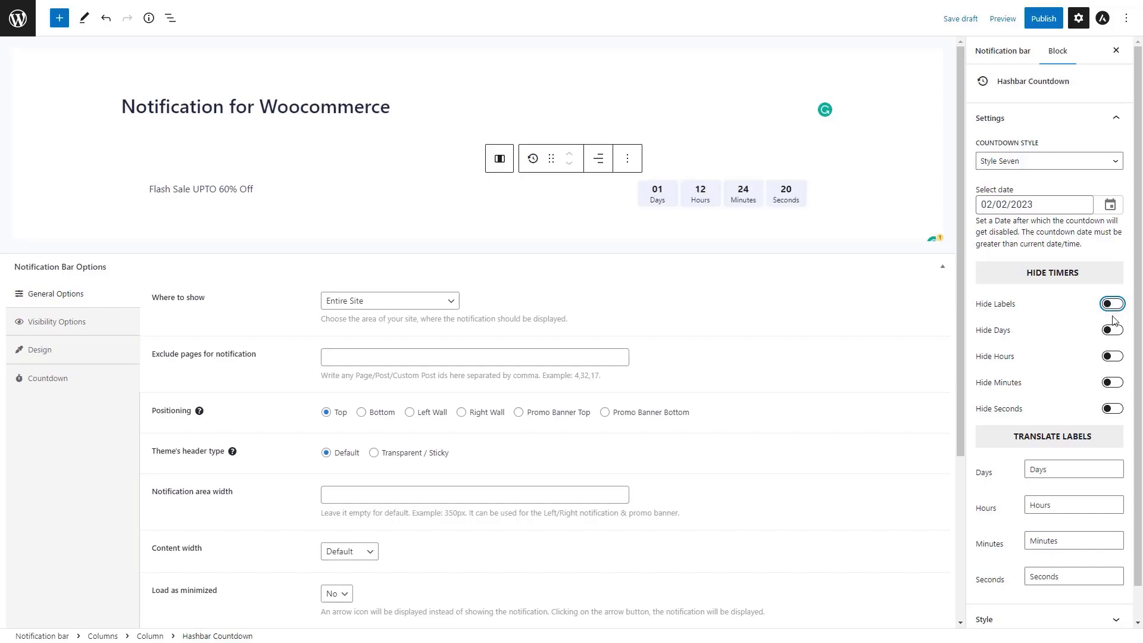
Step: Examine the countdown block's label translation and style options, including colors, borders, padding and timer number settings
scroll(1071, 416, down, 1)
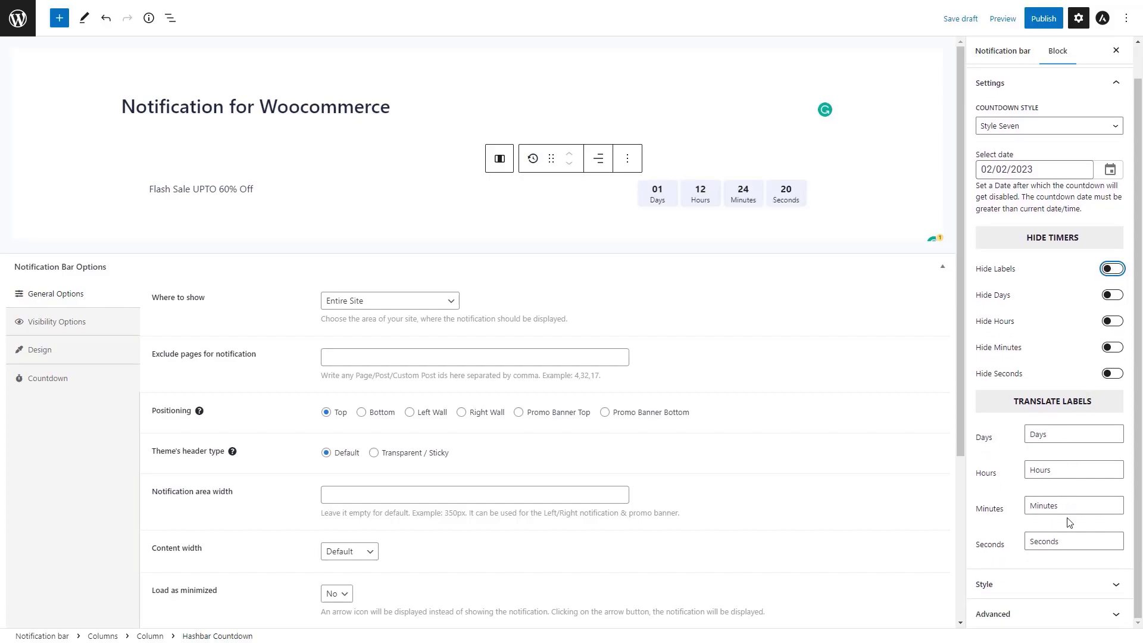
scroll(1042, 384, up, 1)
click(1020, 117)
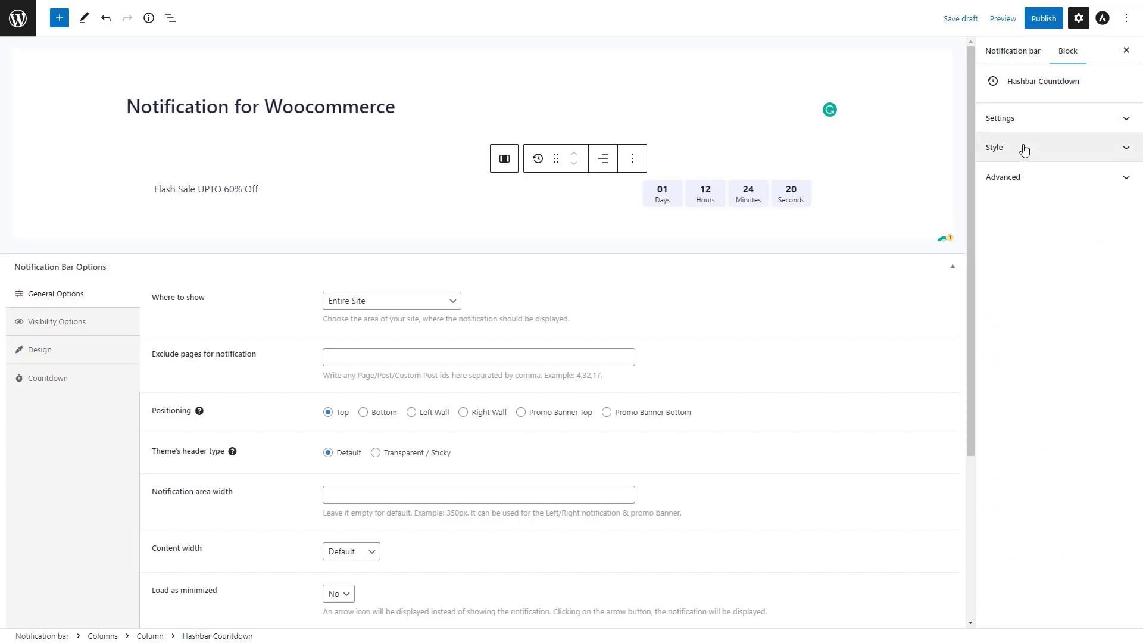
click(1023, 148)
scroll(1030, 221, down, 12)
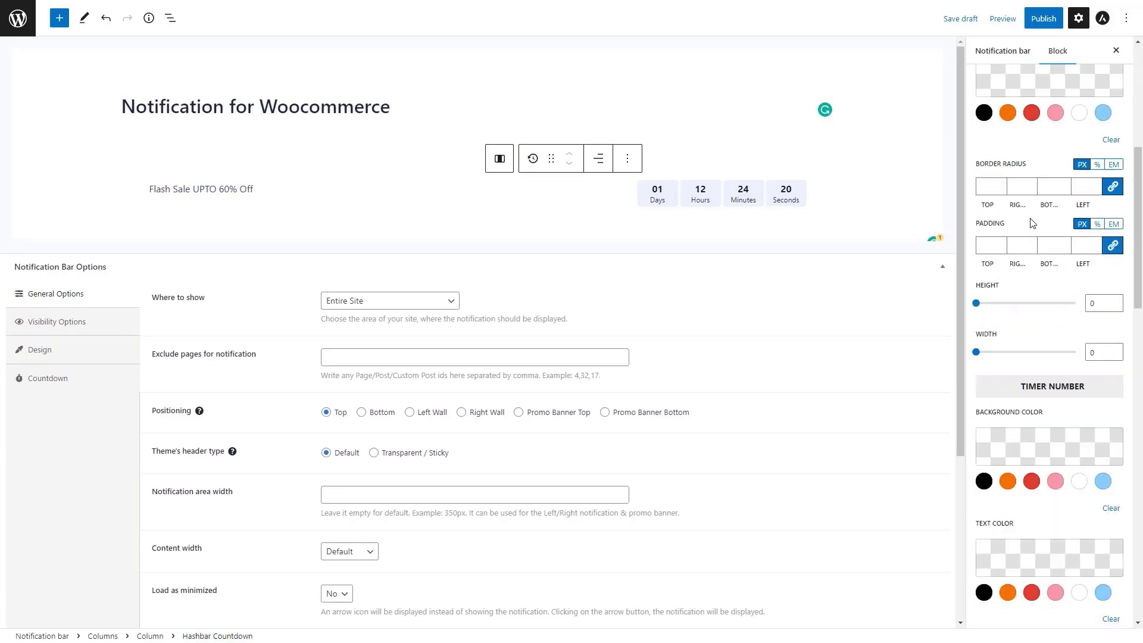
scroll(1031, 224, down, 5)
scroll(1032, 224, up, 5)
scroll(1032, 224, down, 2)
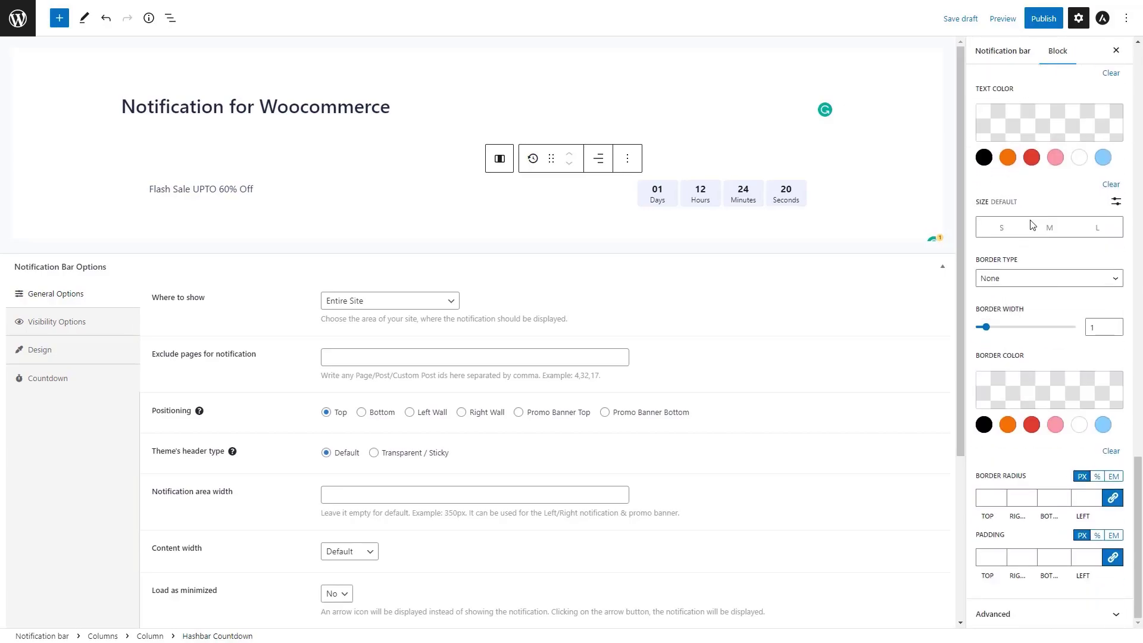
scroll(1032, 225, up, 2)
scroll(1031, 221, up, 10)
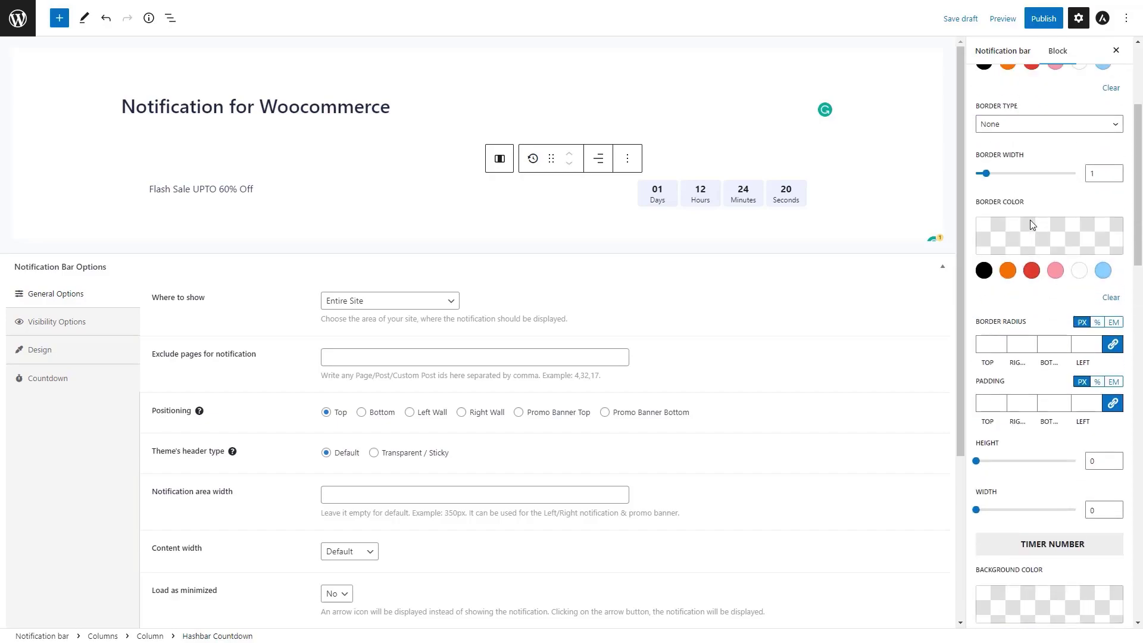
click(1024, 153)
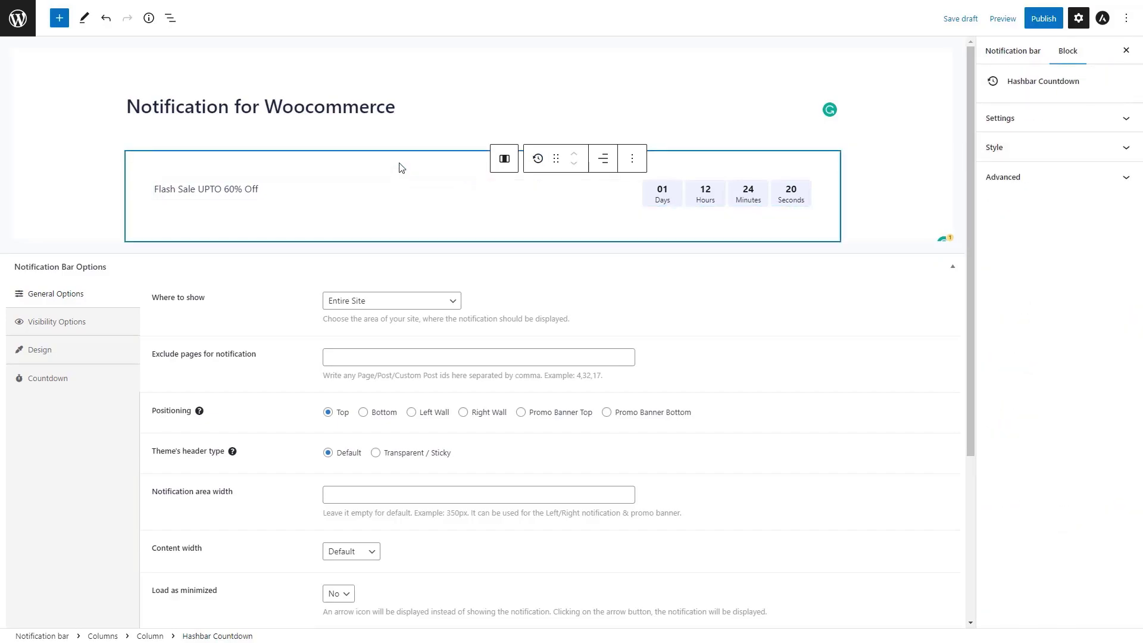
Step: Vertically align the Columns block to the middle
click(398, 168)
click(201, 136)
click(221, 188)
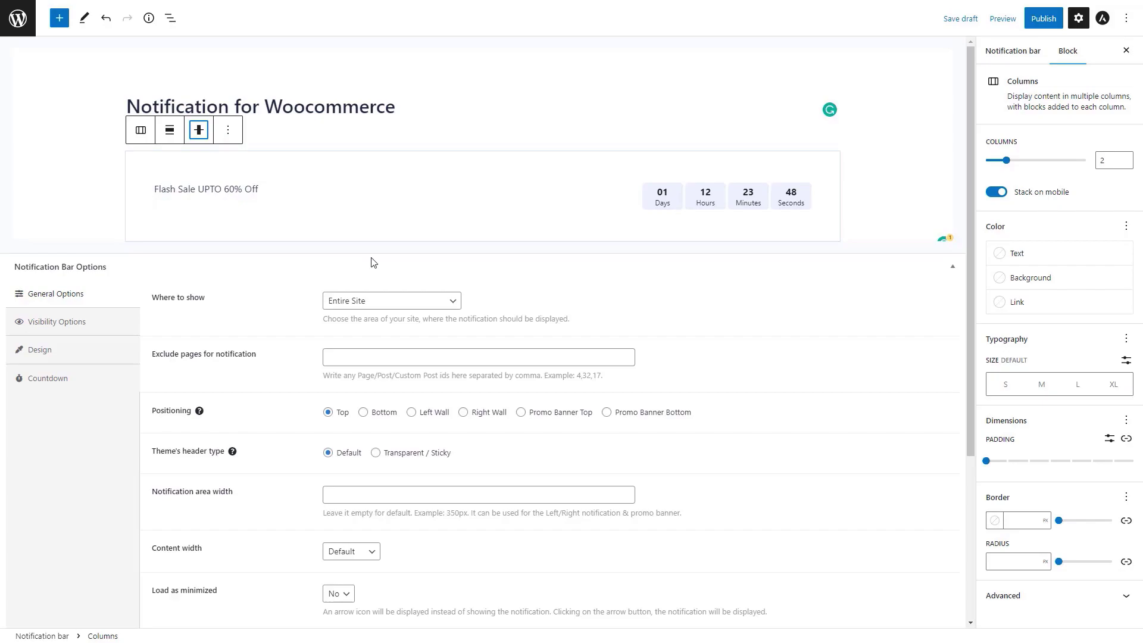
Step: Show the notification on Products only and choose the products Beanie and Beanie with Logo
click(390, 301)
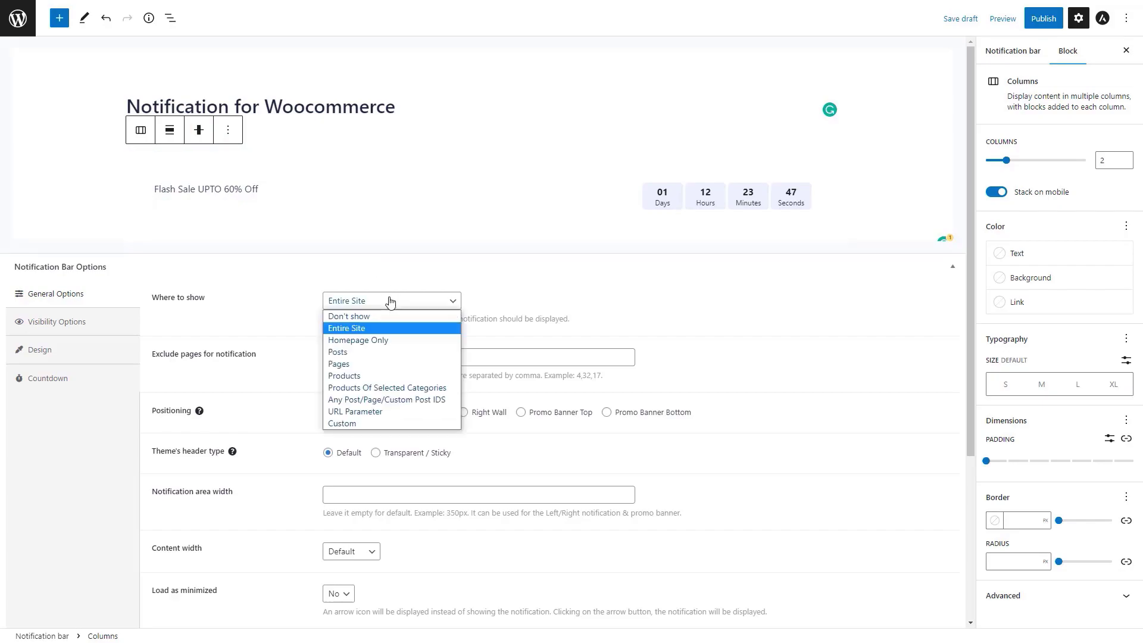
click(379, 376)
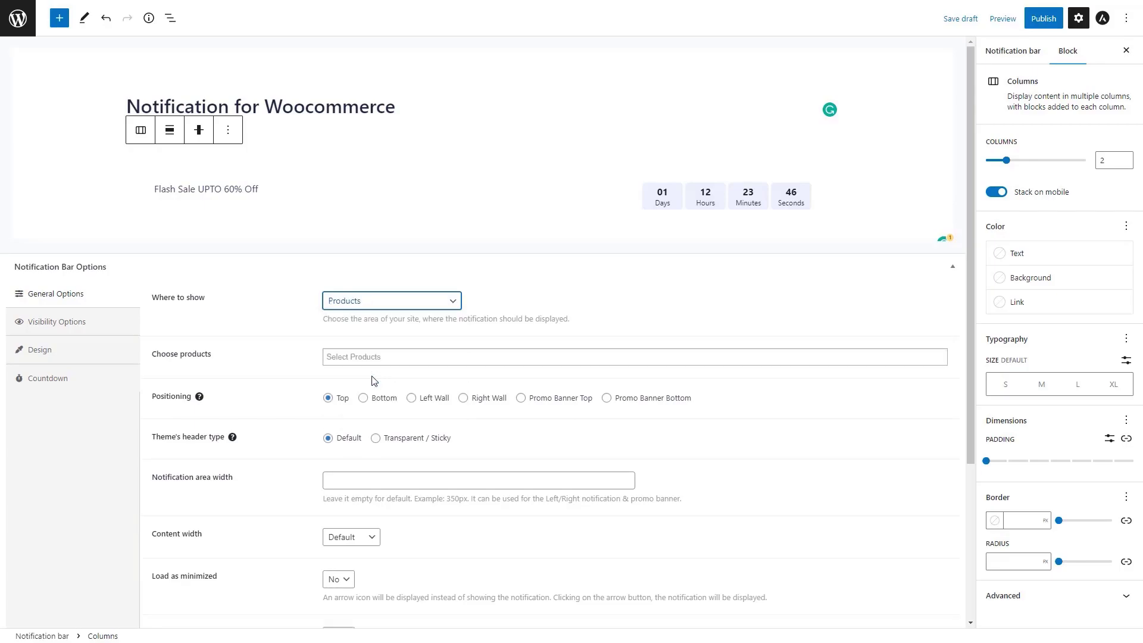
click(377, 357)
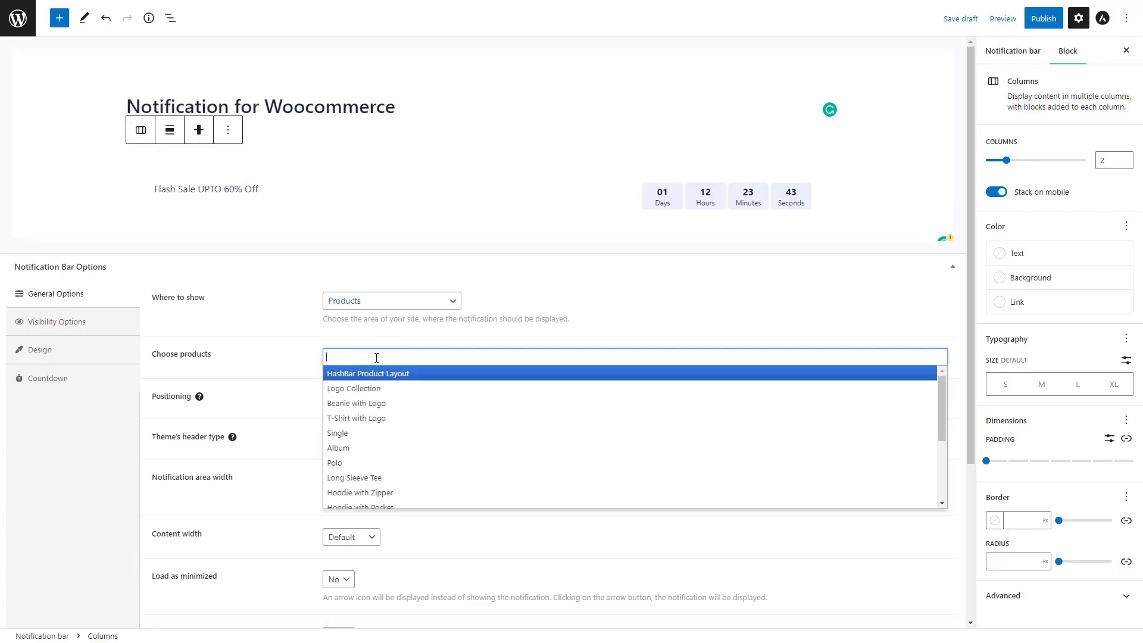
text(b)
click(365, 403)
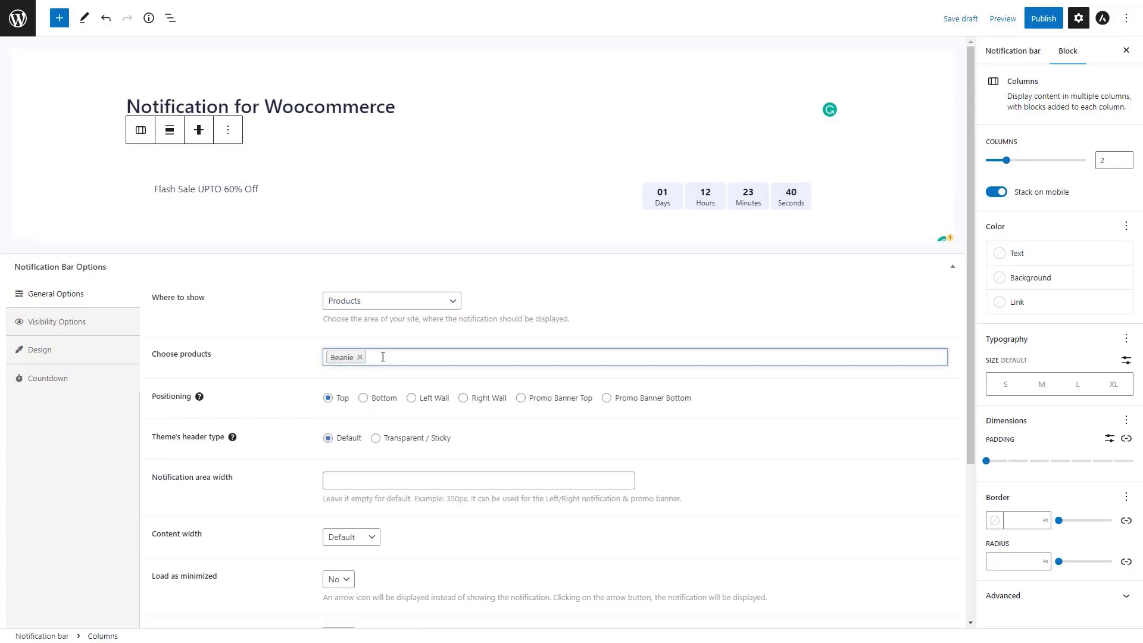
click(379, 357)
click(382, 405)
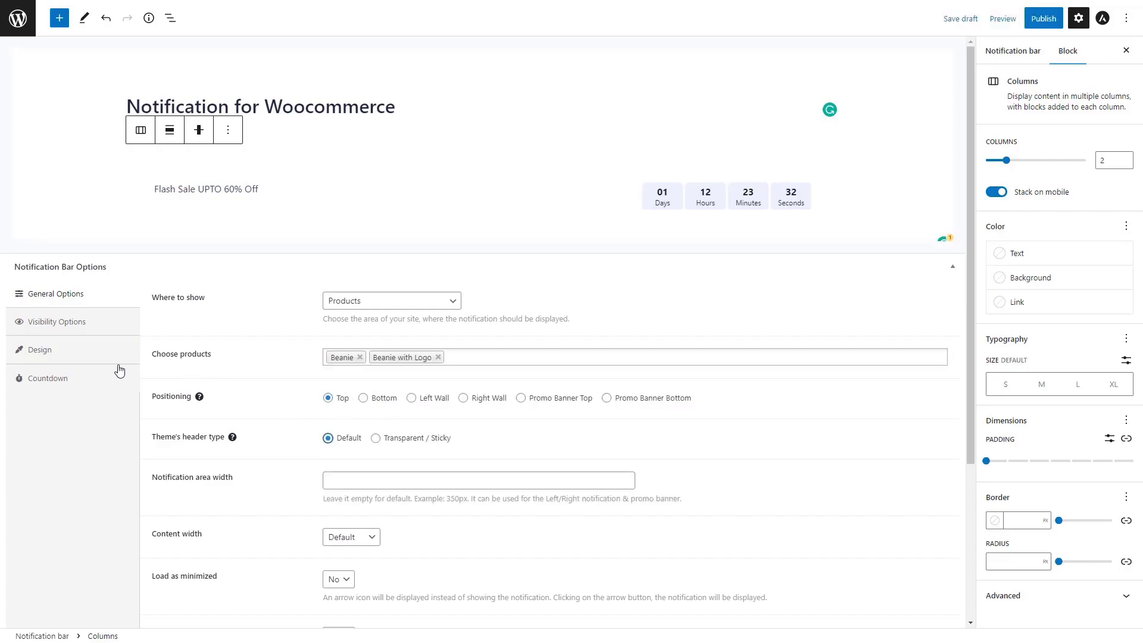
Step: Examine the notification's design options for the content area, close and open buttons, call to action button and promo banner
click(88, 356)
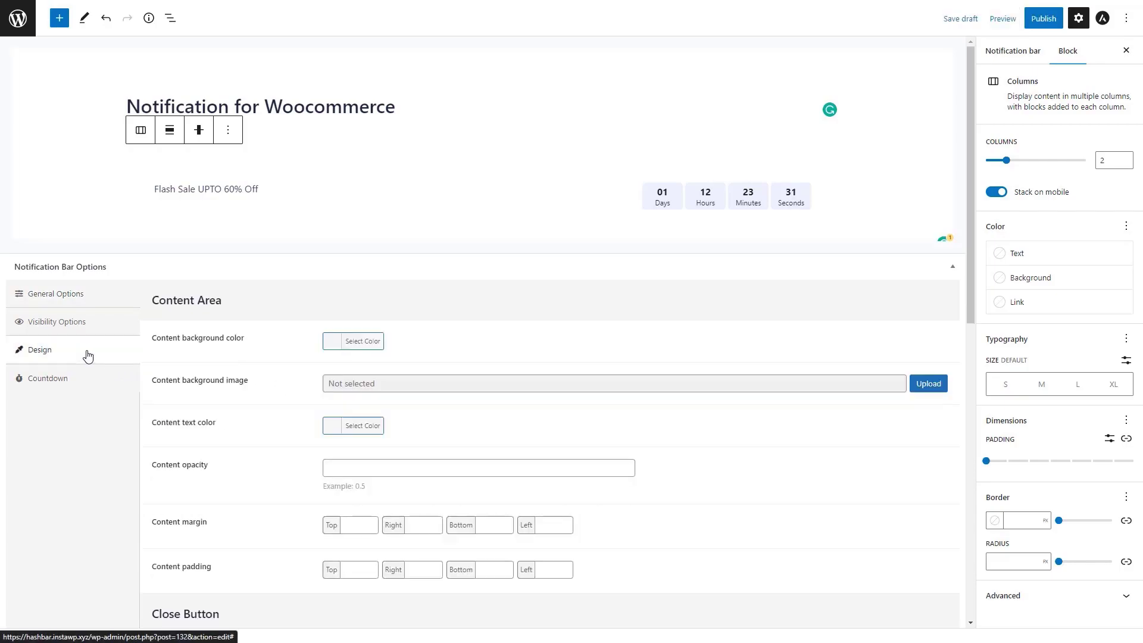
click(332, 341)
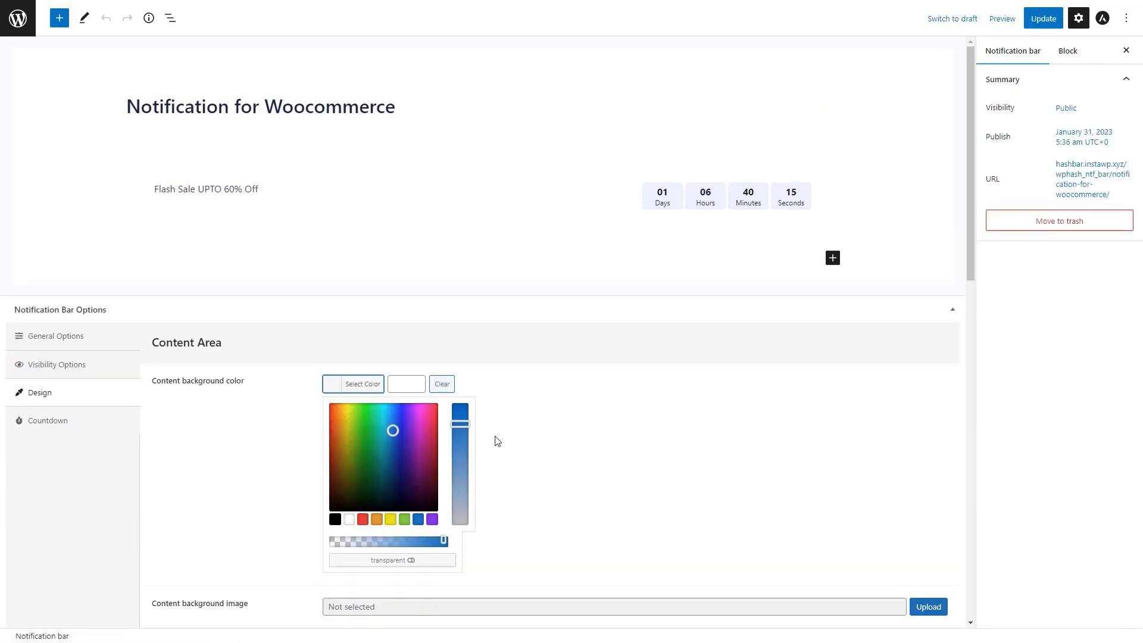
click(498, 440)
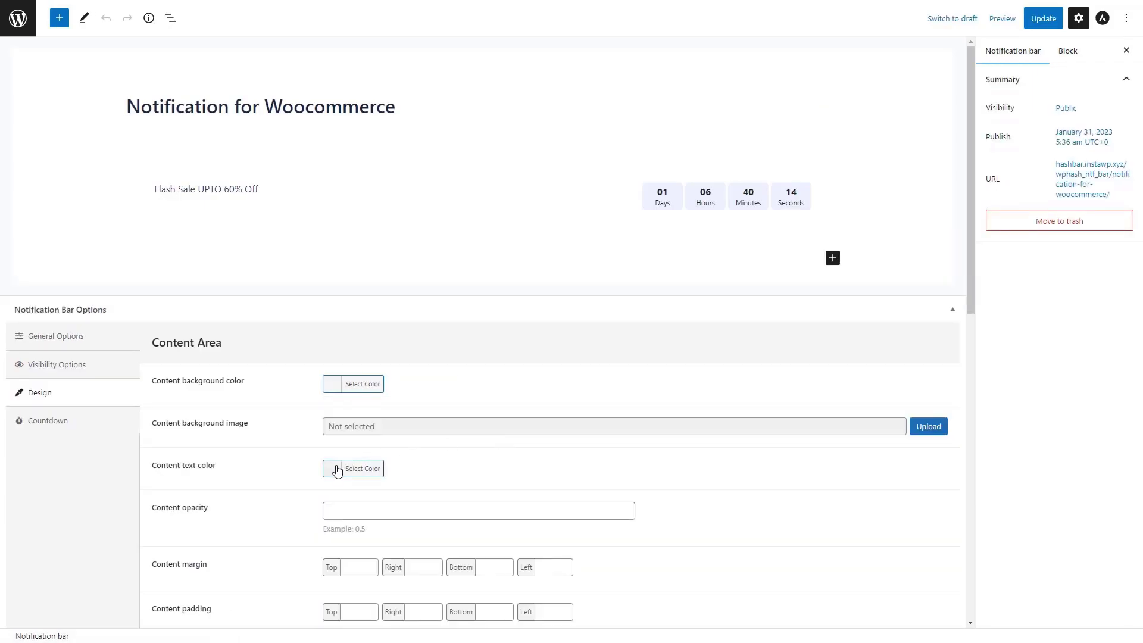
click(333, 469)
click(512, 517)
scroll(512, 516, down, 2)
scroll(513, 515, down, 5)
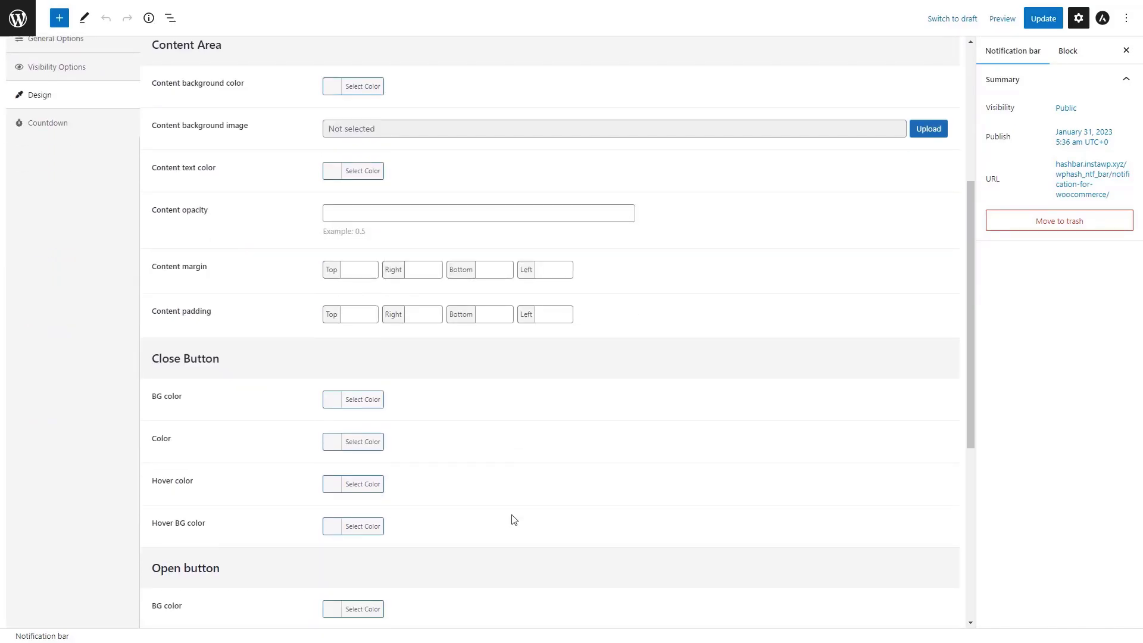
scroll(514, 520, down, 5)
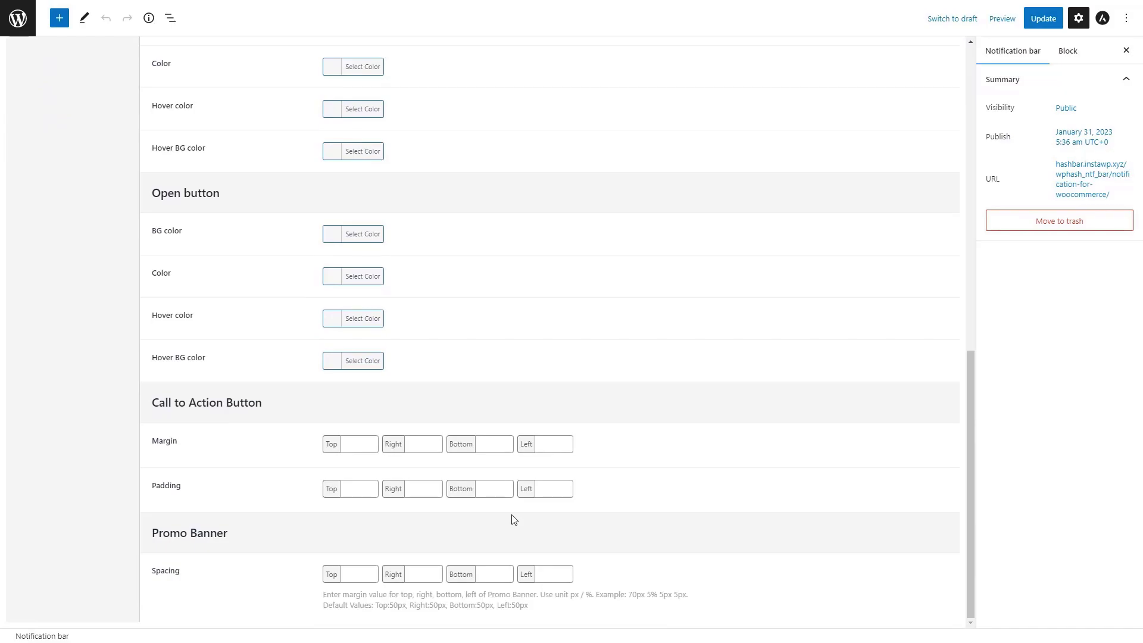
scroll(513, 520, up, 12)
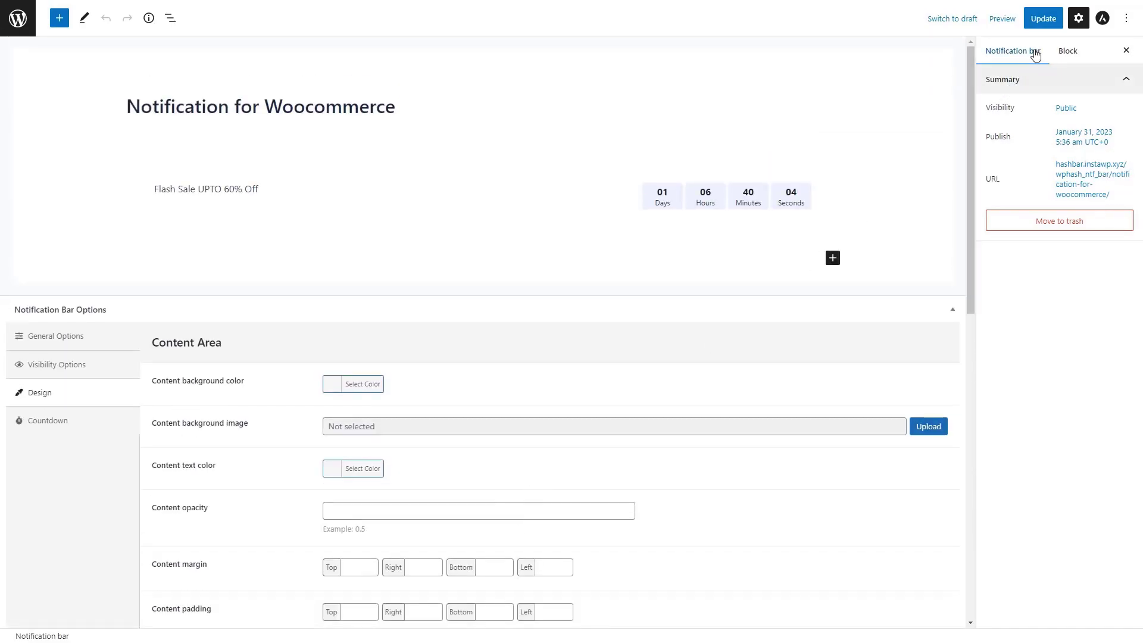
Step: Update the notification and open the Beanie product page from the site's shop to check it
click(1042, 19)
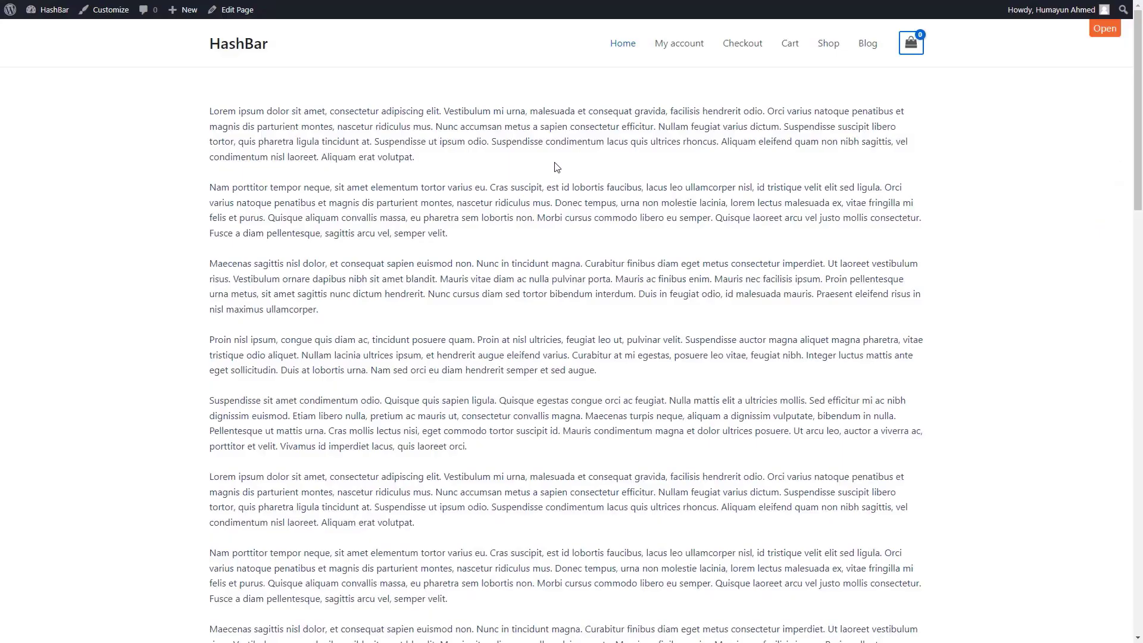
click(829, 47)
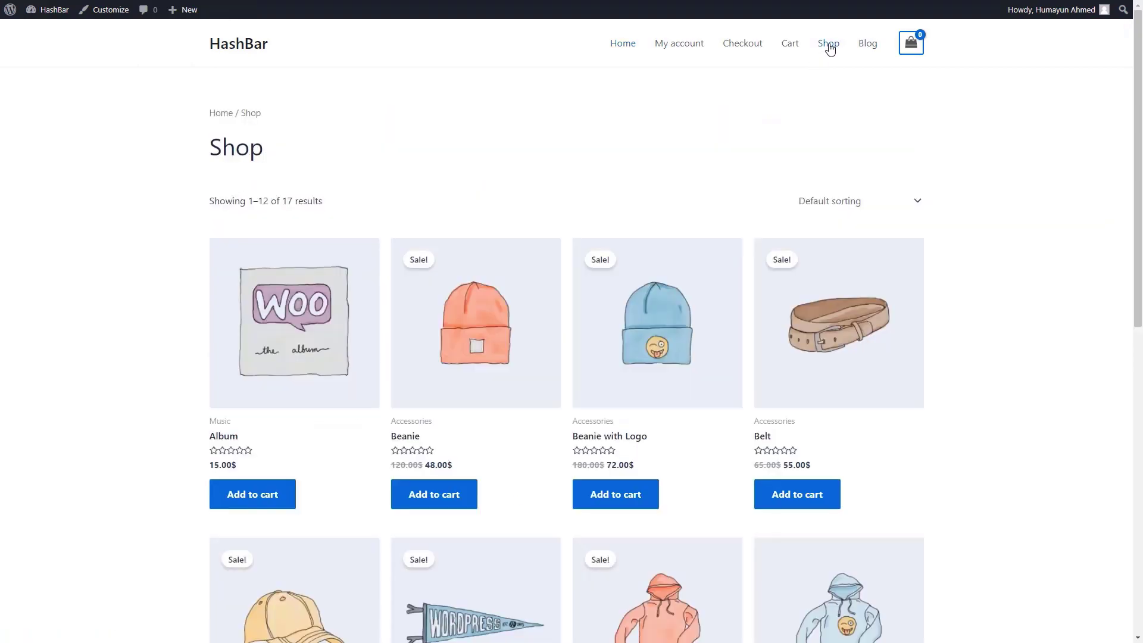
click(407, 437)
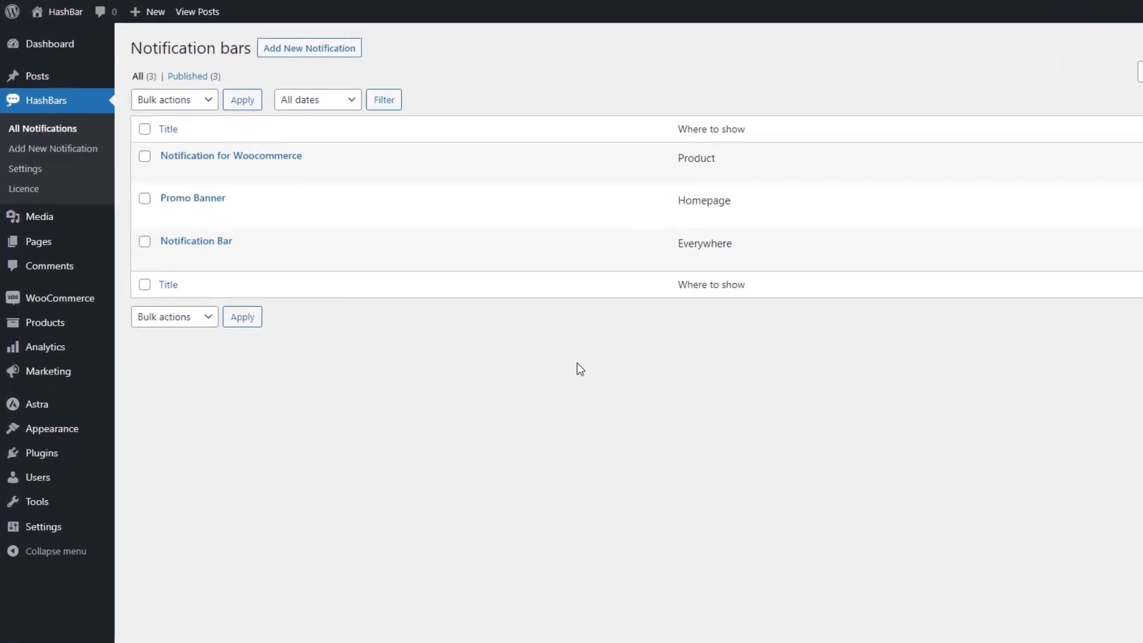
Step: Enable Analytics in the HashBar Pro global options and save the changes
click(38, 191)
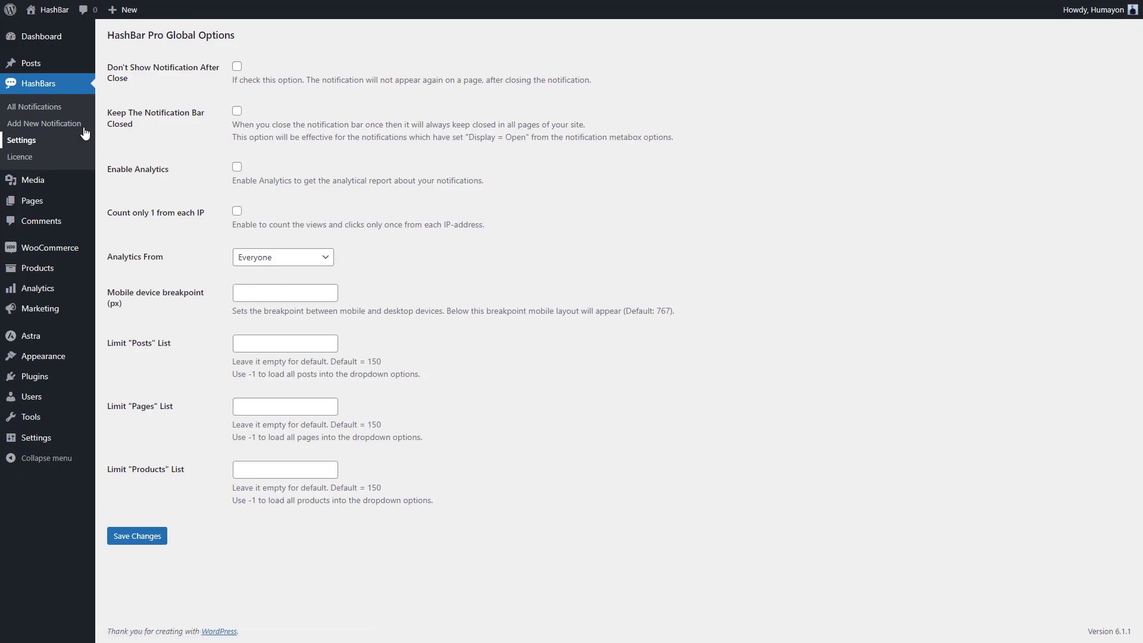
click(237, 67)
click(237, 67)
click(237, 112)
click(236, 169)
click(146, 535)
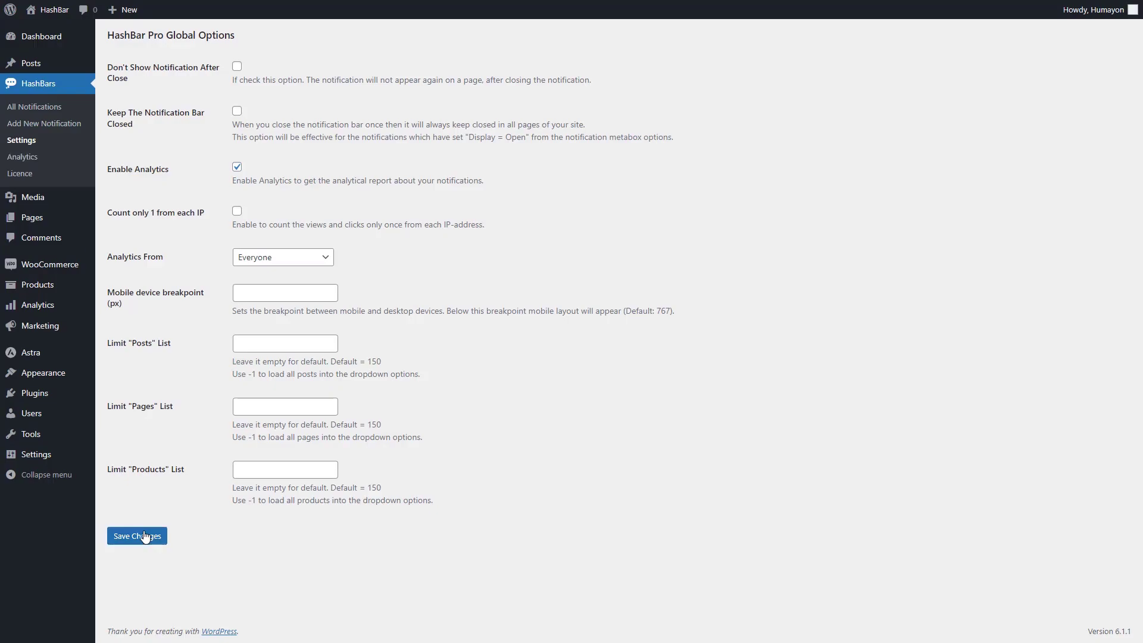
Step: Examine the options for IP counting, analytics audience, mobile breakpoint and posts, pages and products list limits, and save the settings
click(30, 159)
click(238, 212)
click(237, 212)
click(267, 258)
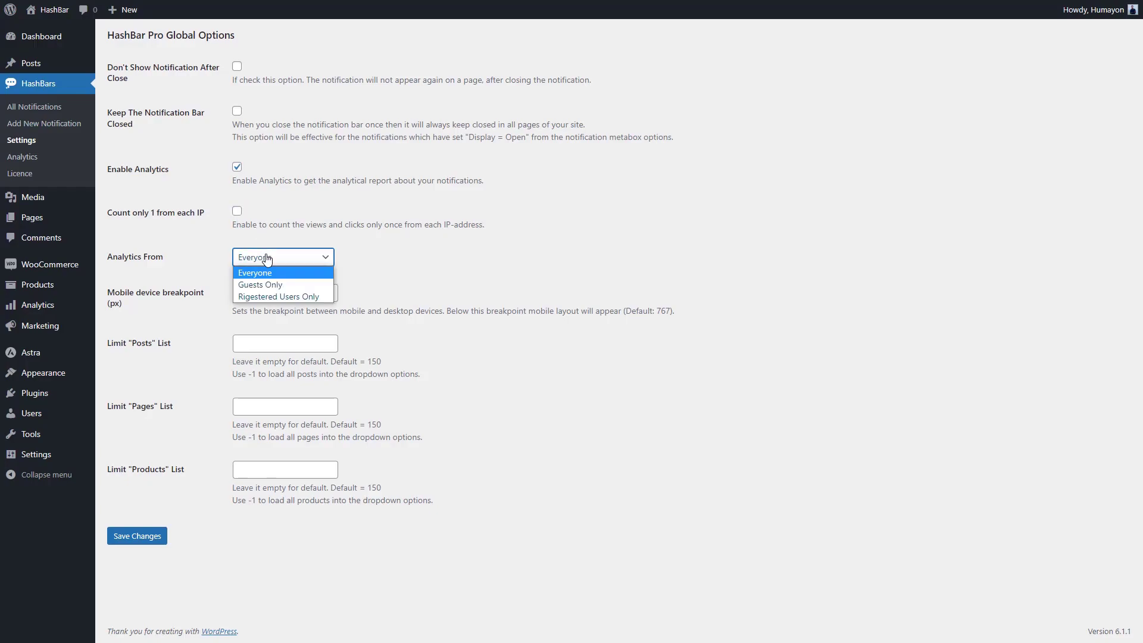
click(267, 257)
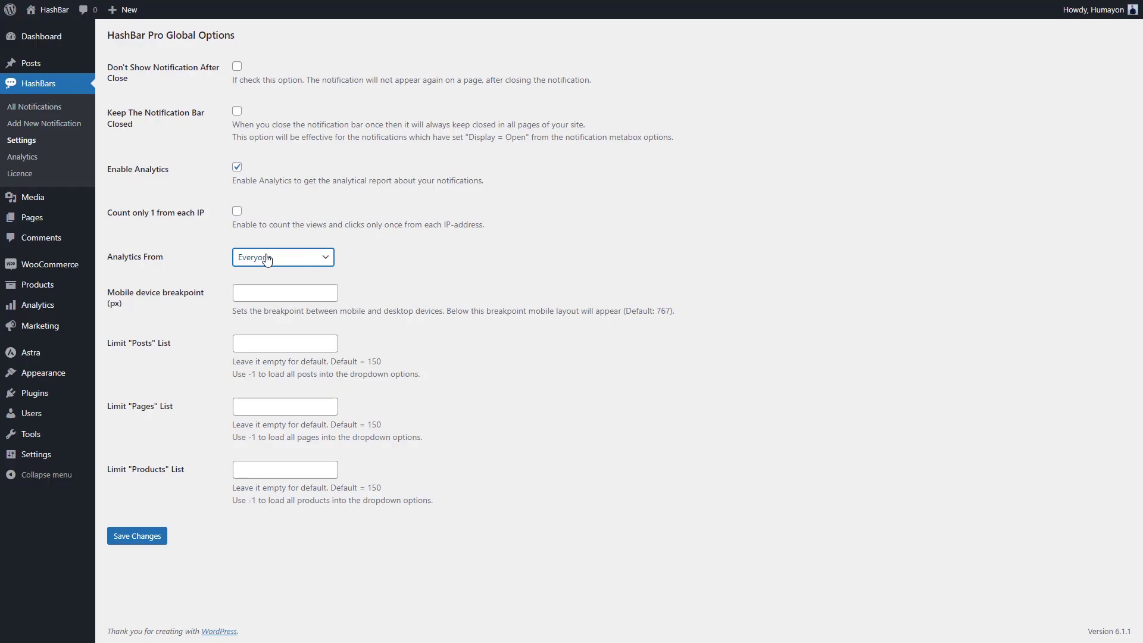
click(264, 287)
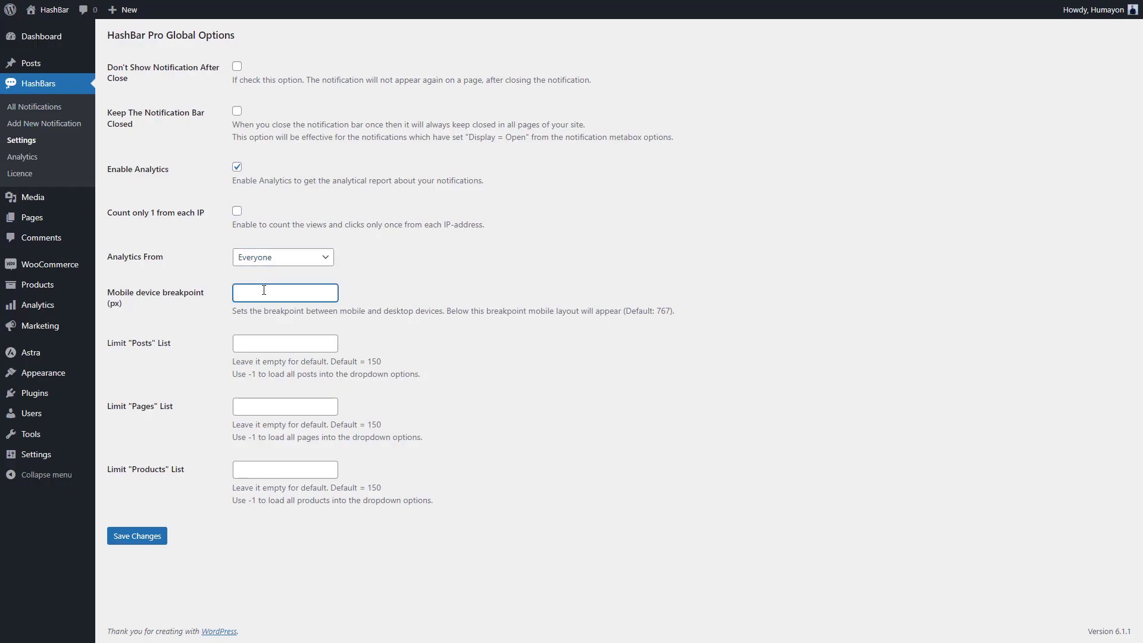
click(262, 342)
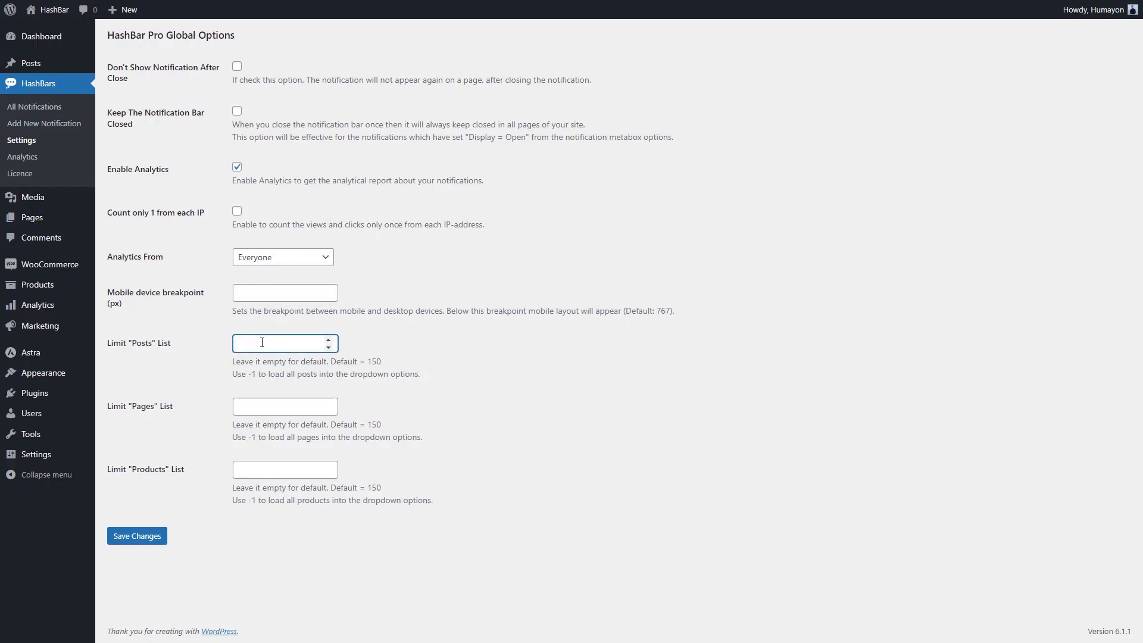
click(258, 407)
click(251, 470)
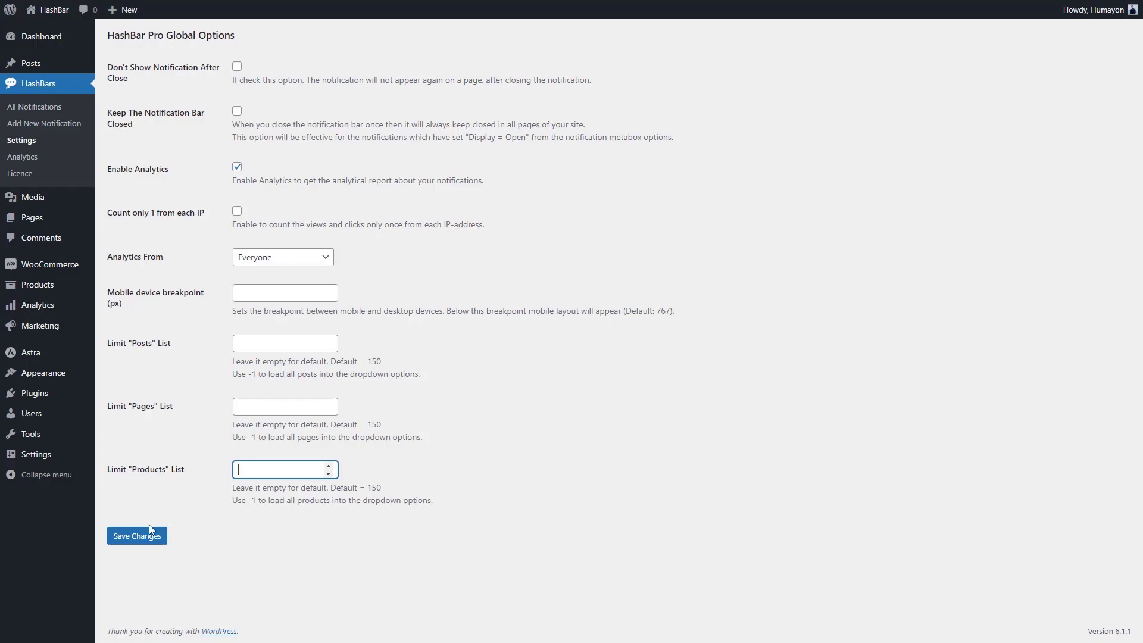
click(134, 537)
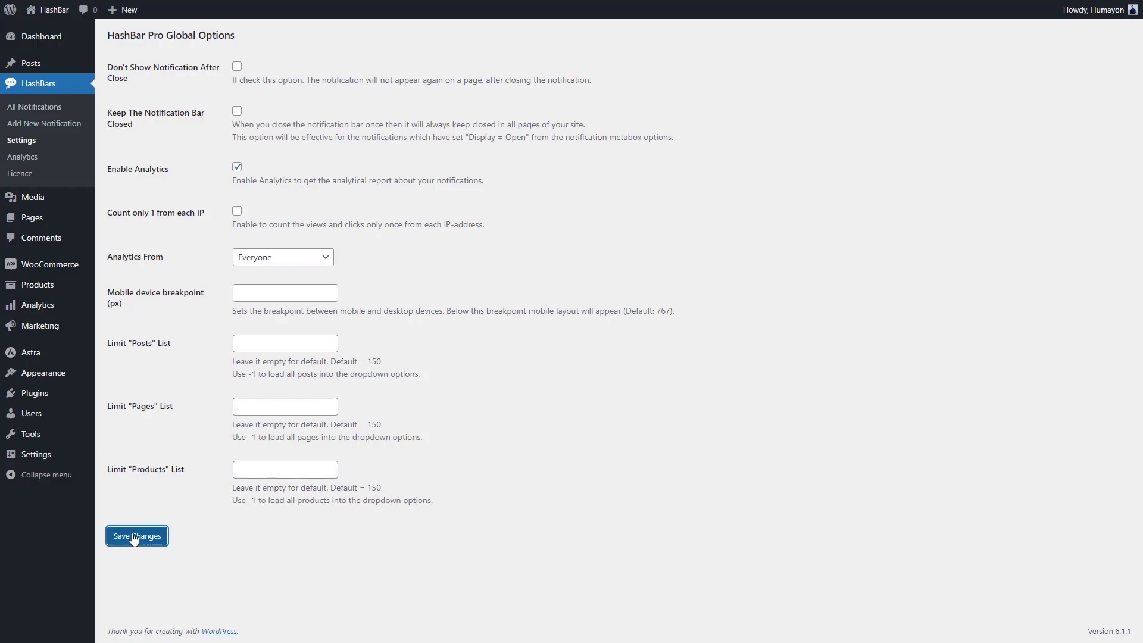
click(135, 537)
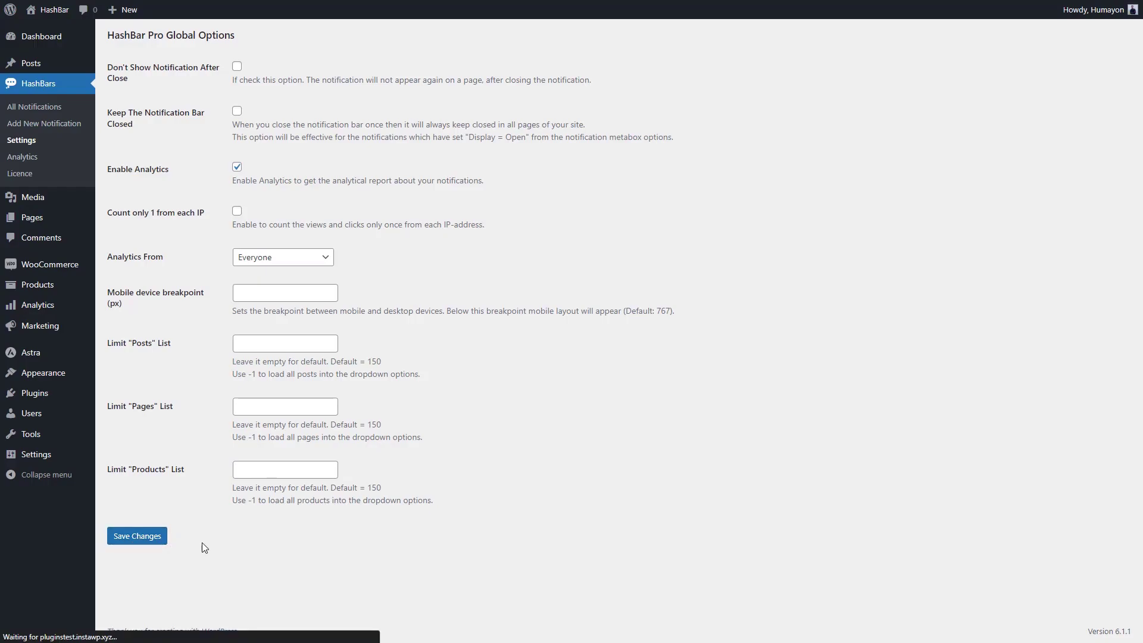